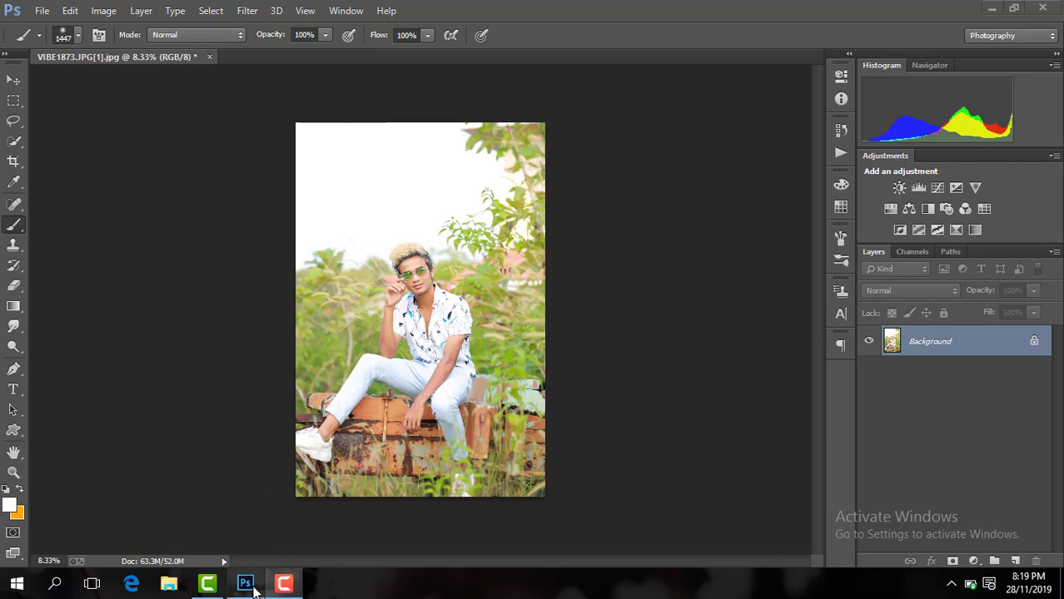
# Duplicate the Background layer of the portrait photo
pyautogui.click(253, 587)
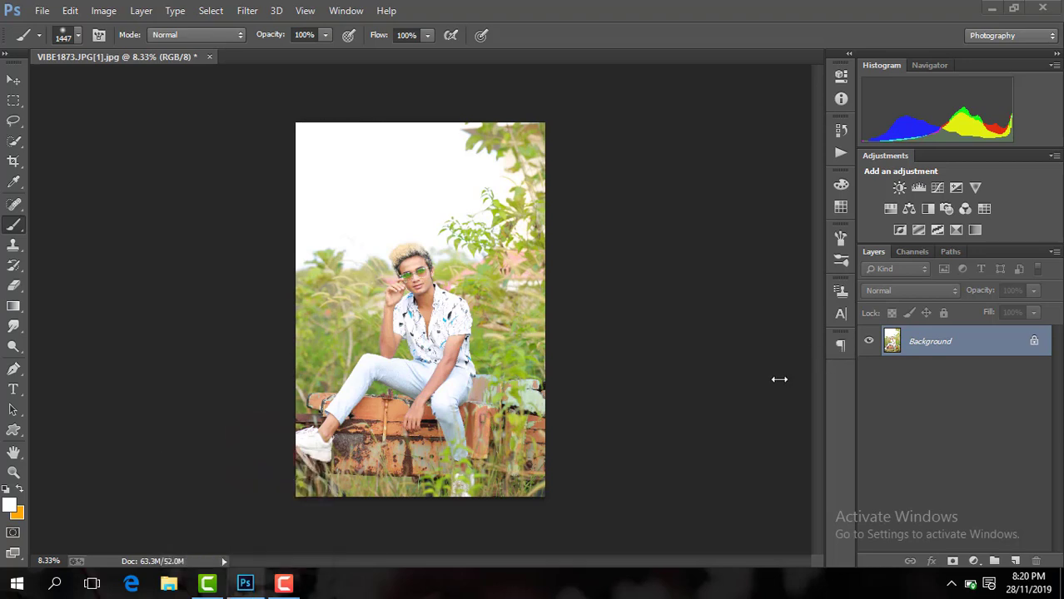
pyautogui.click(926, 342)
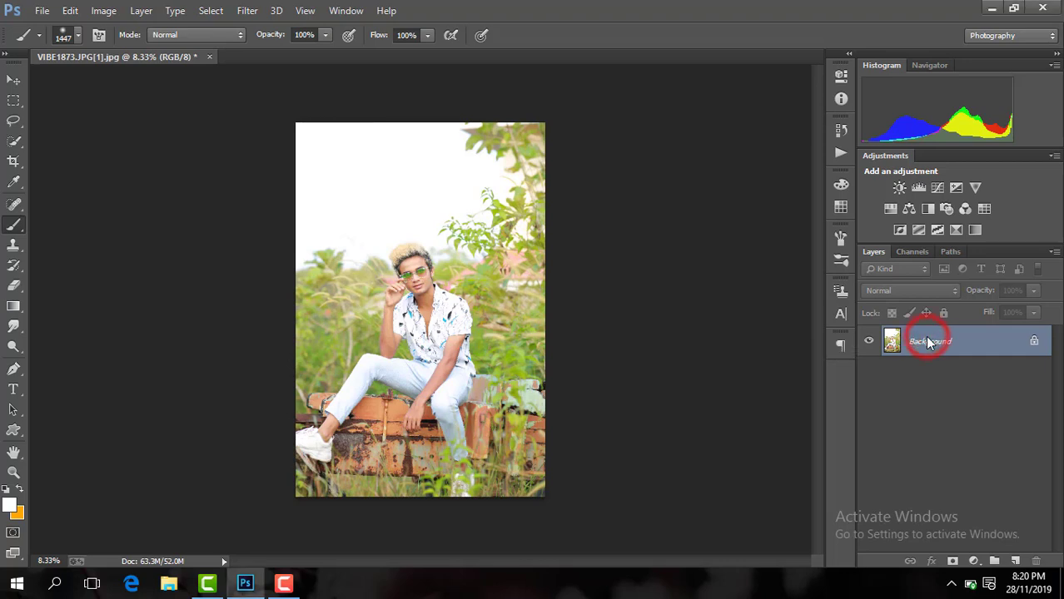
pyautogui.hotkey('ctrl', 'j')
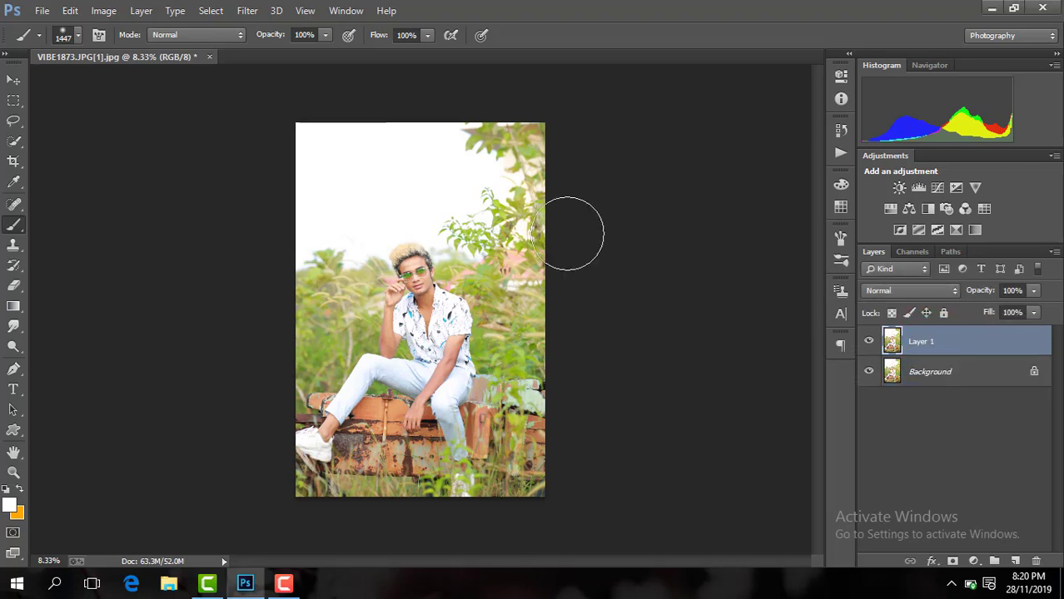
# In the Camera Raw filter on the duplicate layer, set Highlights to -56, Contrast to +21 and the Yellows saturation to -100
pyautogui.click(248, 11)
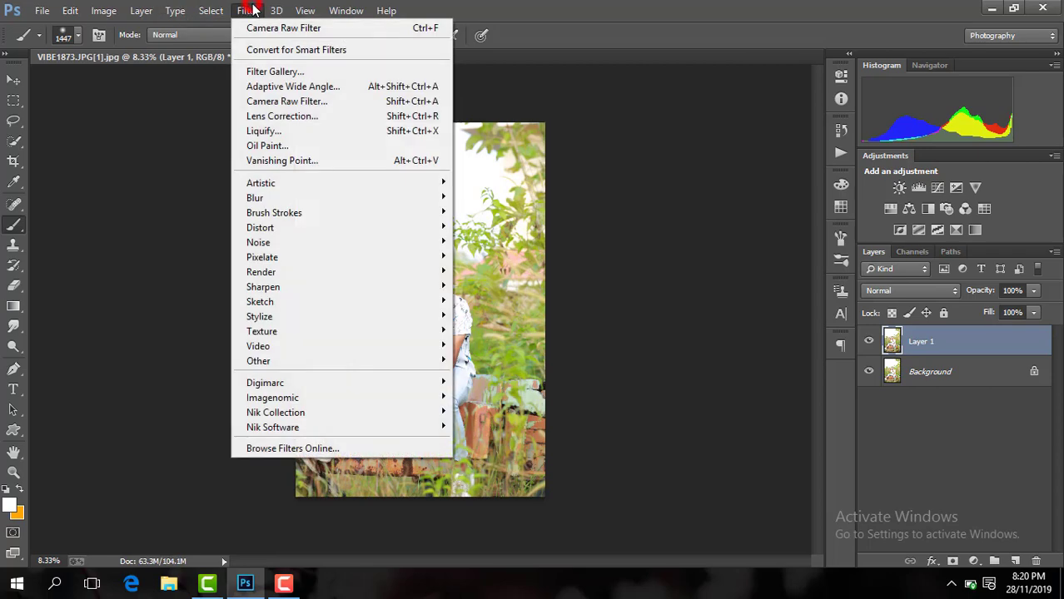
pyautogui.click(329, 102)
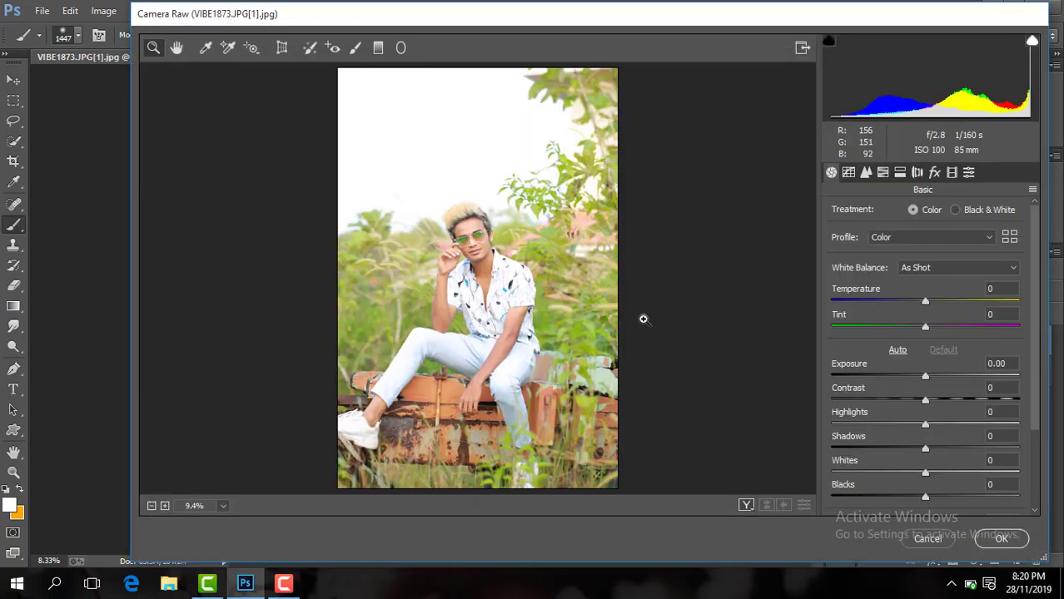
pyautogui.moveTo(907, 429); pyautogui.dragTo(873, 427)
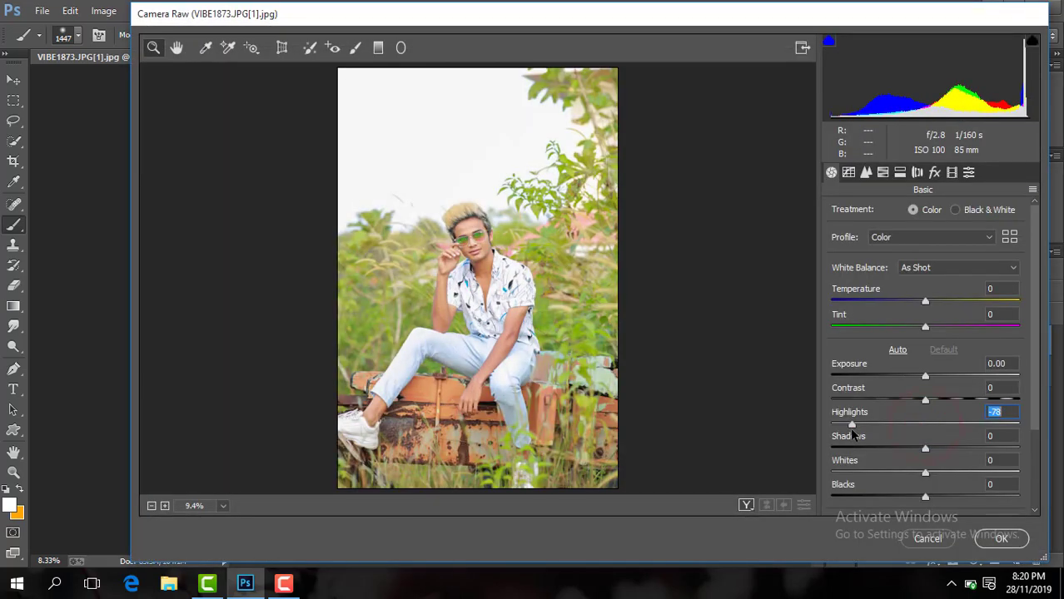
pyautogui.click(926, 401)
pyautogui.click(882, 172)
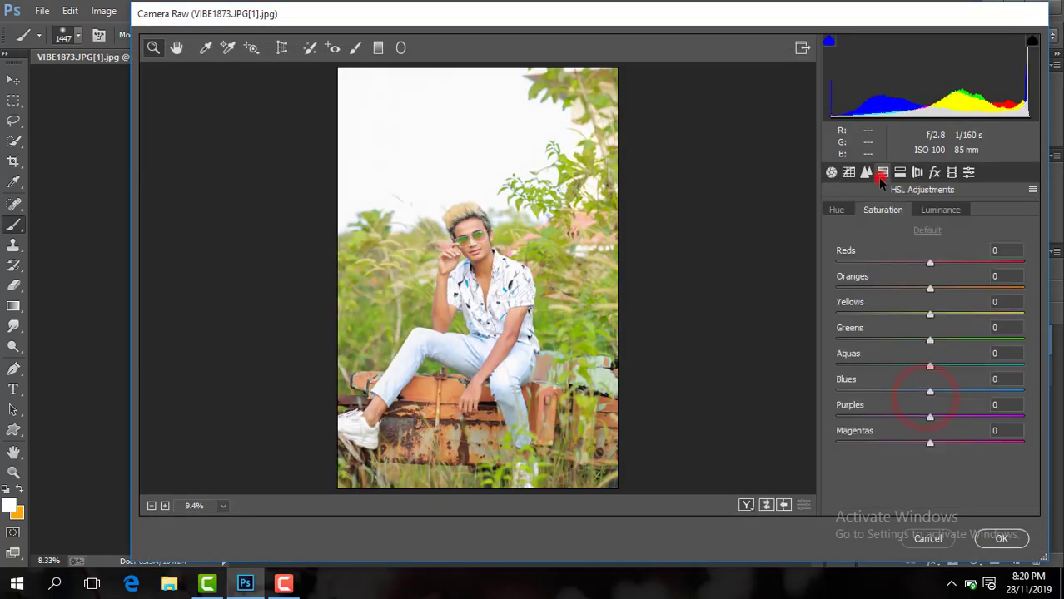
pyautogui.moveTo(928, 314); pyautogui.dragTo(793, 316)
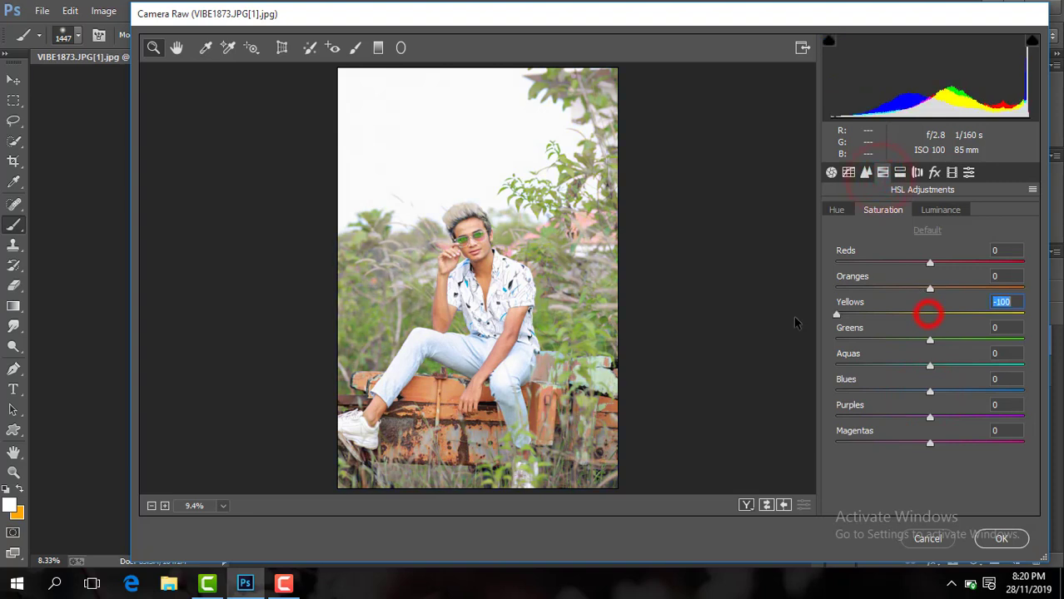
# In the basic adjustments, set Shadows to +9 and Blacks to -4, and raise Clarity moderately
pyautogui.click(832, 174)
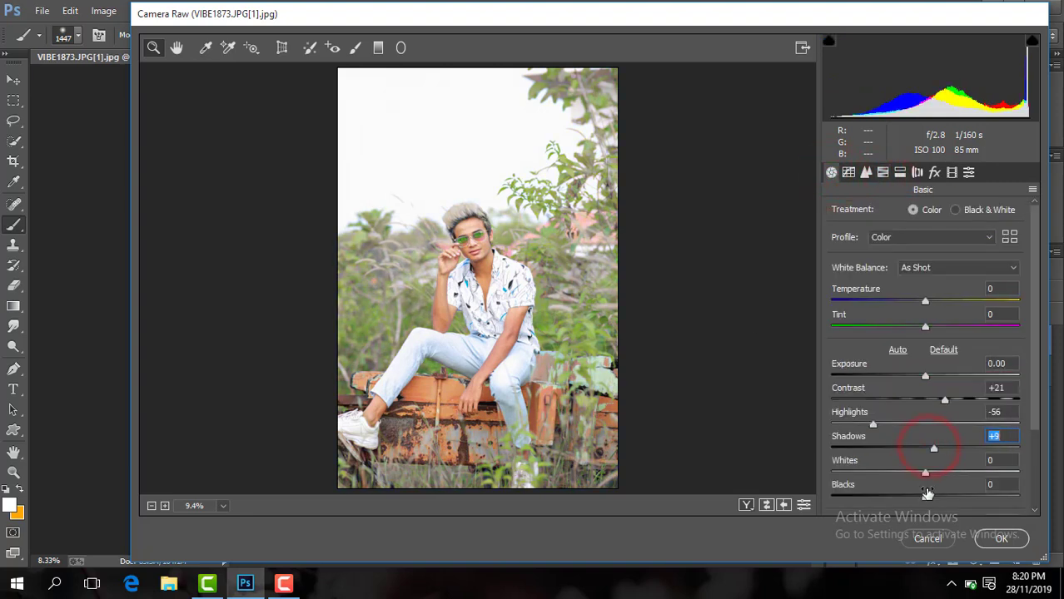
pyautogui.moveTo(927, 493); pyautogui.dragTo(913, 497)
pyautogui.scroll(-3, 1032, 387)
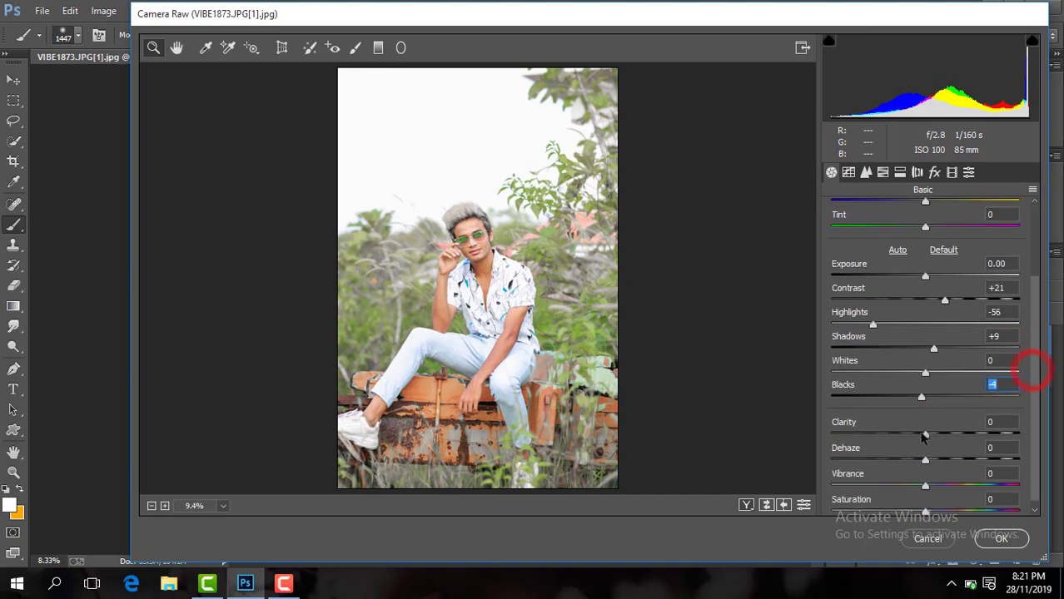
pyautogui.moveTo(924, 434); pyautogui.dragTo(943, 435)
# Set the HSL saturation of Greens to +32, Aquas to -100 and Blues to +14
pyautogui.click(882, 172)
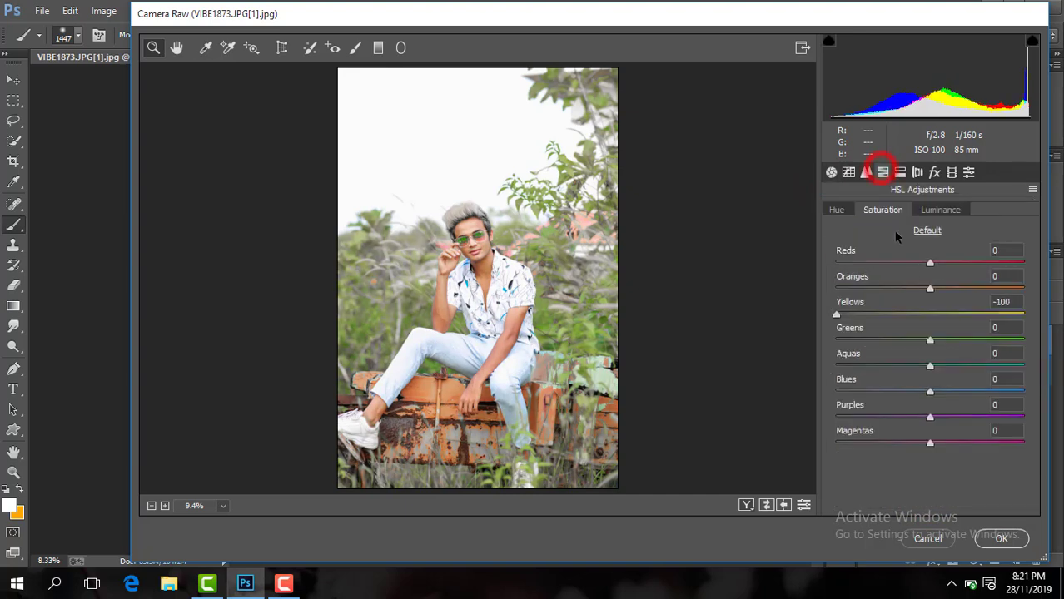
pyautogui.moveTo(929, 340); pyautogui.dragTo(876, 366)
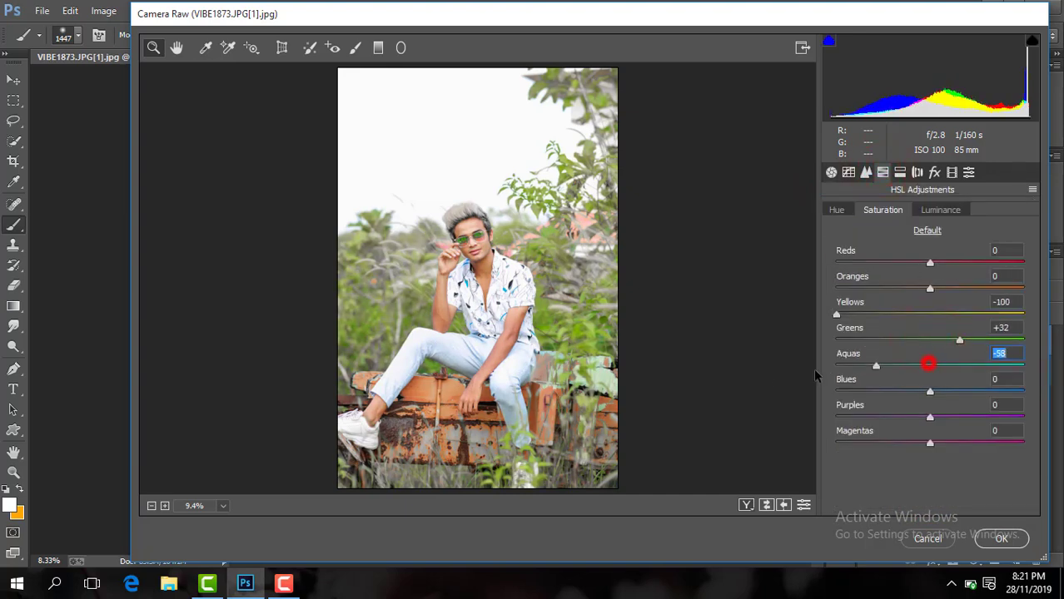
pyautogui.moveTo(929, 391)
pyautogui.mouseDown()
pyautogui.moveTo(915, 384)
pyautogui.moveTo(931, 387)
pyautogui.mouseUp()
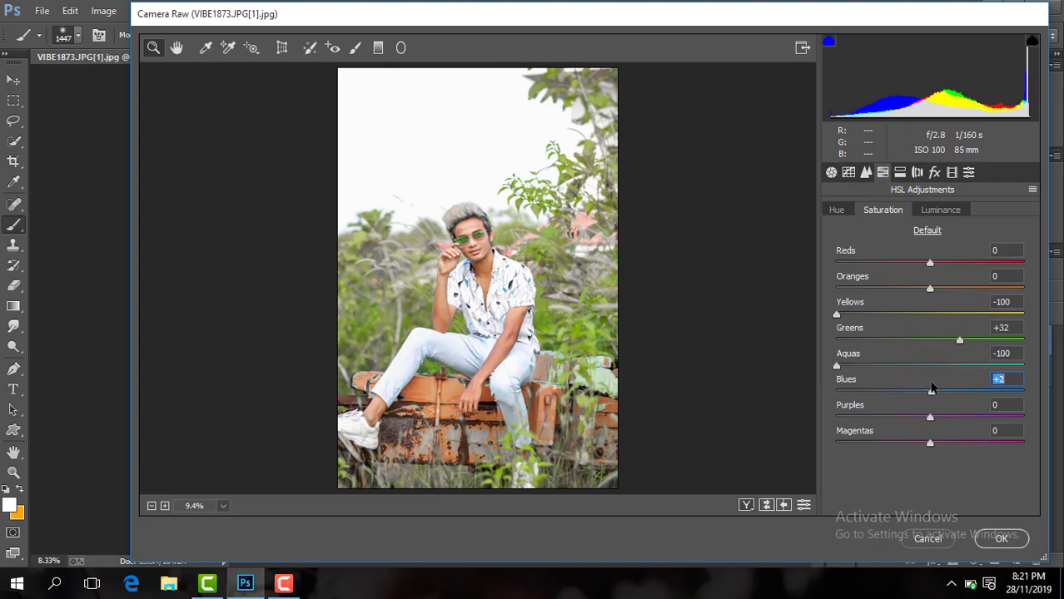
pyautogui.click(842, 214)
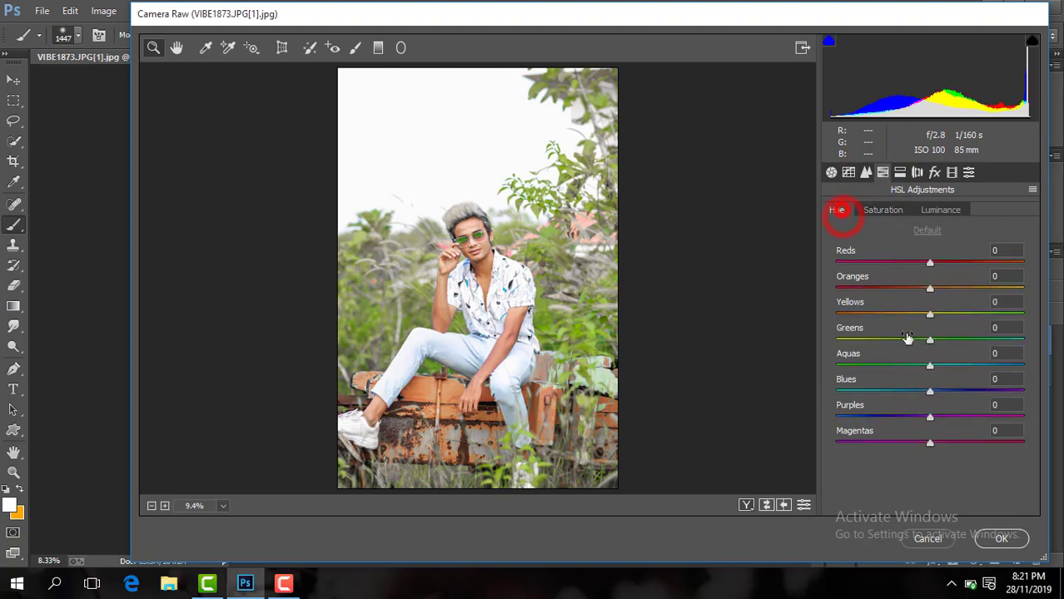
pyautogui.click(893, 211)
# Raise the Oranges luminance slightly and set the Oranges saturation to -1
pyautogui.click(478, 293)
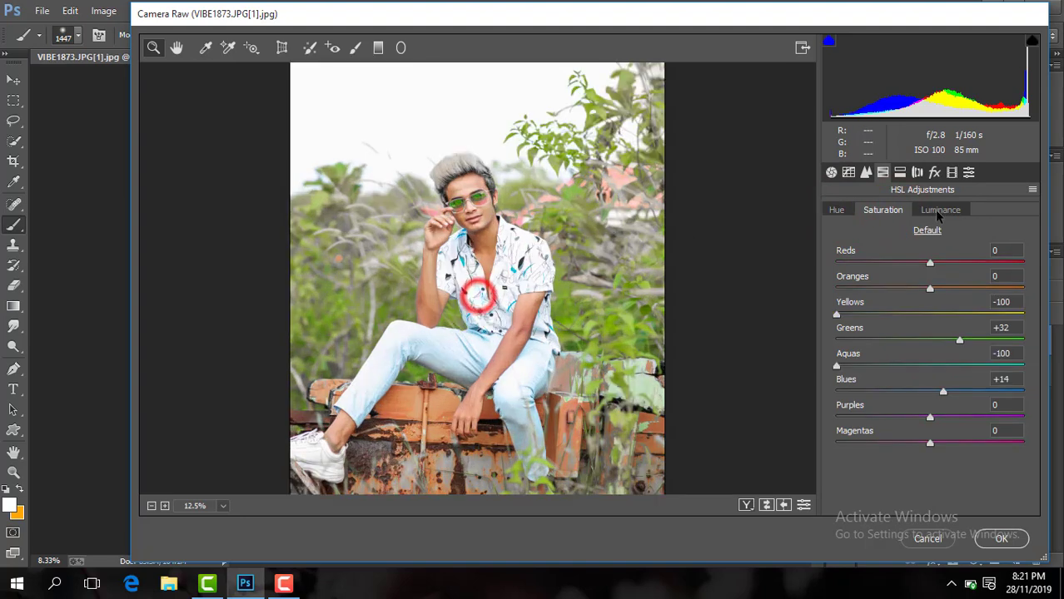
pyautogui.click(939, 210)
pyautogui.click(932, 288)
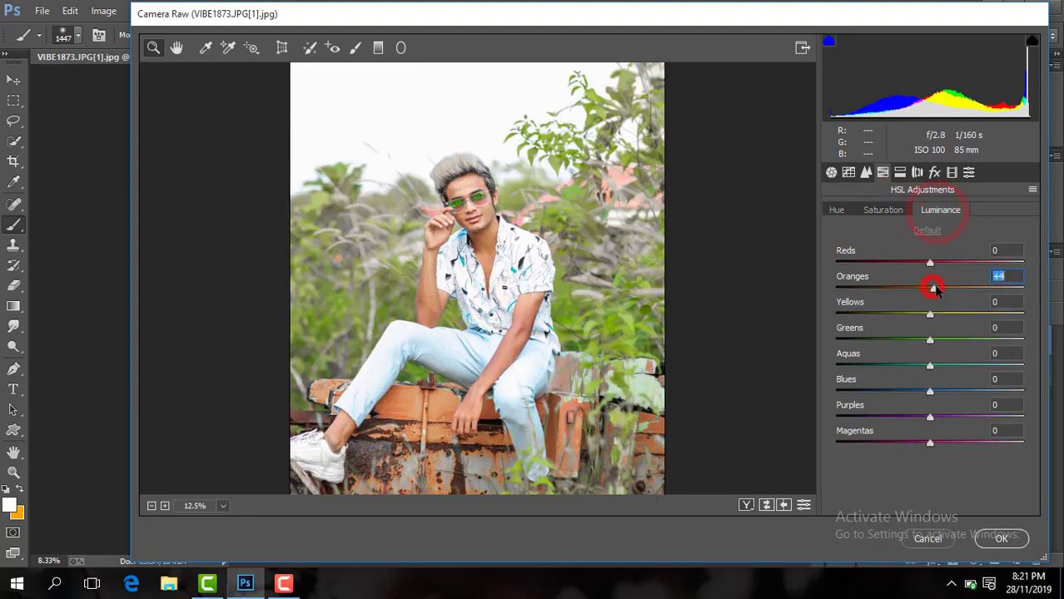
pyautogui.click(884, 211)
pyautogui.click(223, 506)
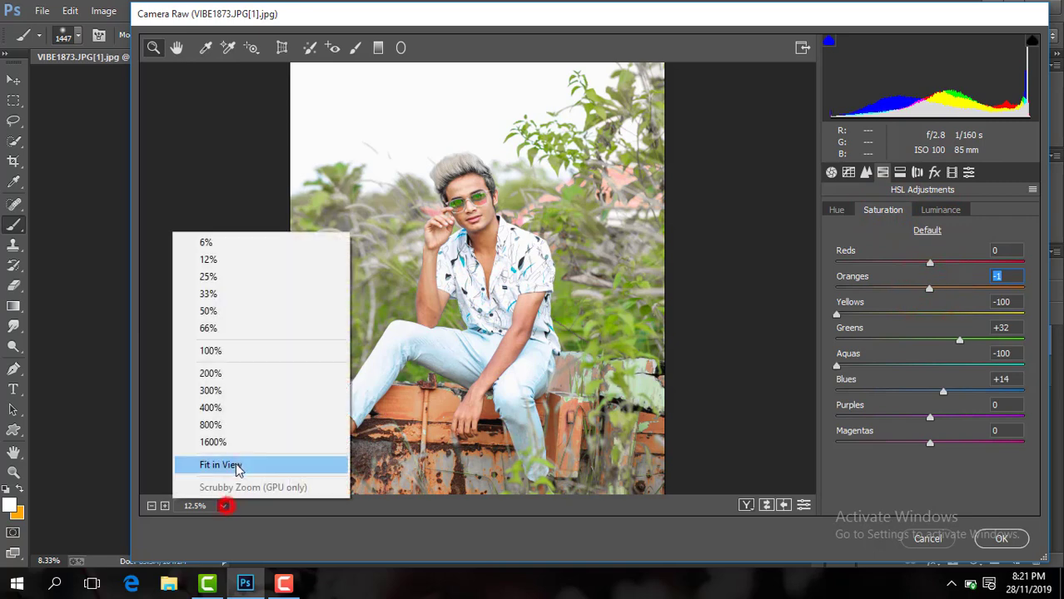
pyautogui.click(240, 464)
# Draw a large radial filter ellipse centred on the man and set its Exposure to -0.80
pyautogui.click(400, 47)
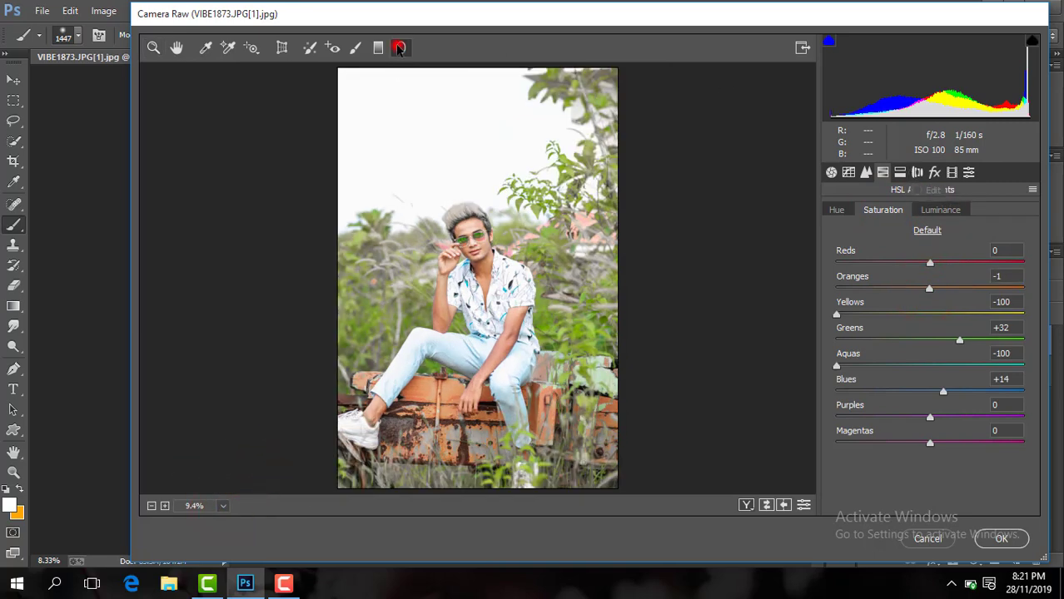
pyautogui.moveTo(473, 265); pyautogui.dragTo(590, 421)
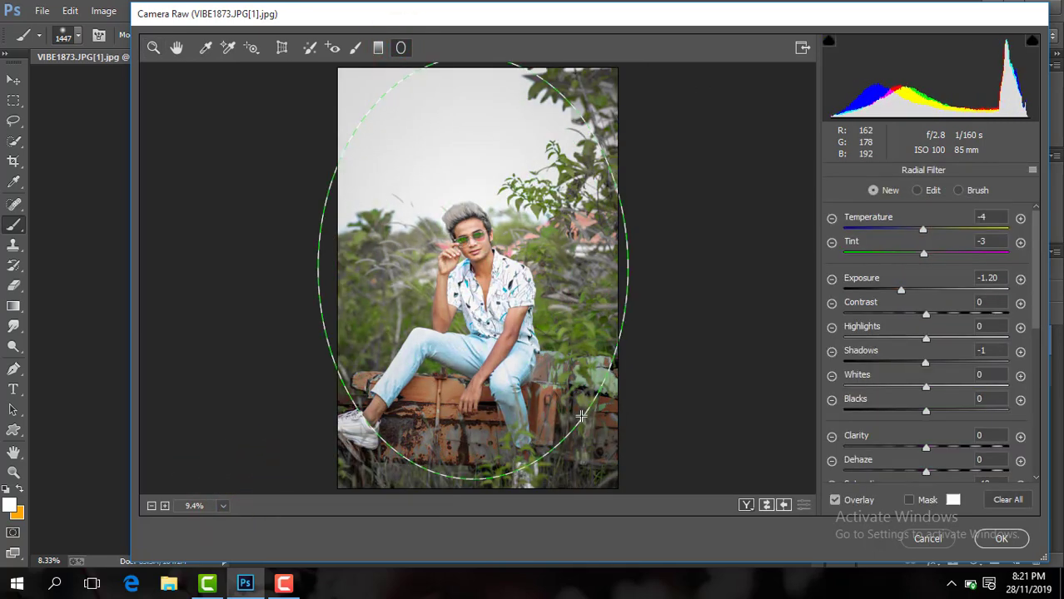
pyautogui.moveTo(904, 290); pyautogui.dragTo(908, 290)
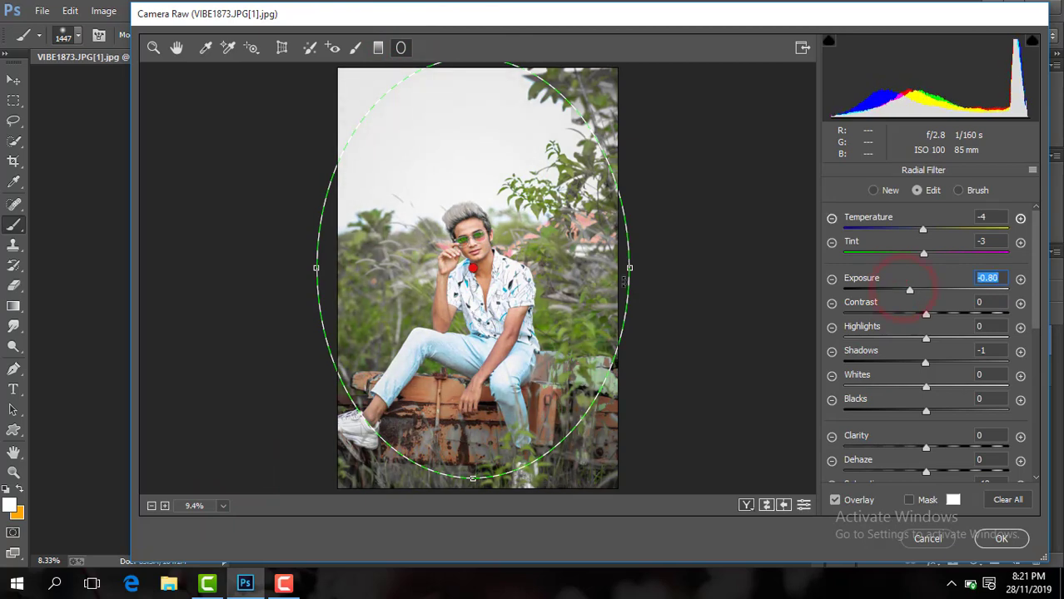
# Enlarge the radial filter ellipse well beyond the photo's sides and shift its centre up to the man's face
pyautogui.moveTo(629, 267); pyautogui.dragTo(673, 267)
pyautogui.moveTo(473, 478); pyautogui.dragTo(474, 529)
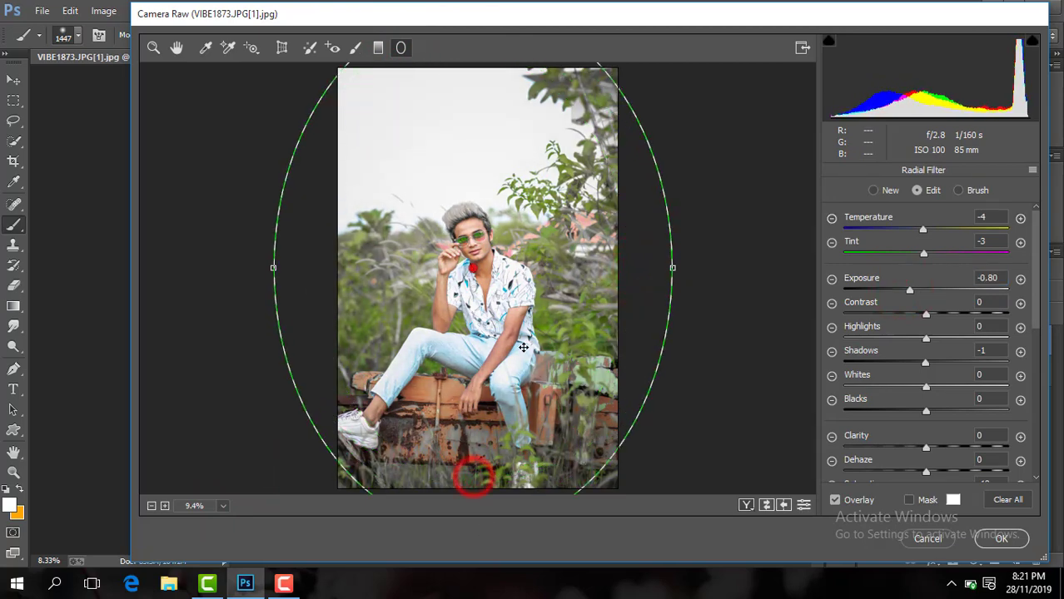
pyautogui.moveTo(523, 347); pyautogui.dragTo(511, 321)
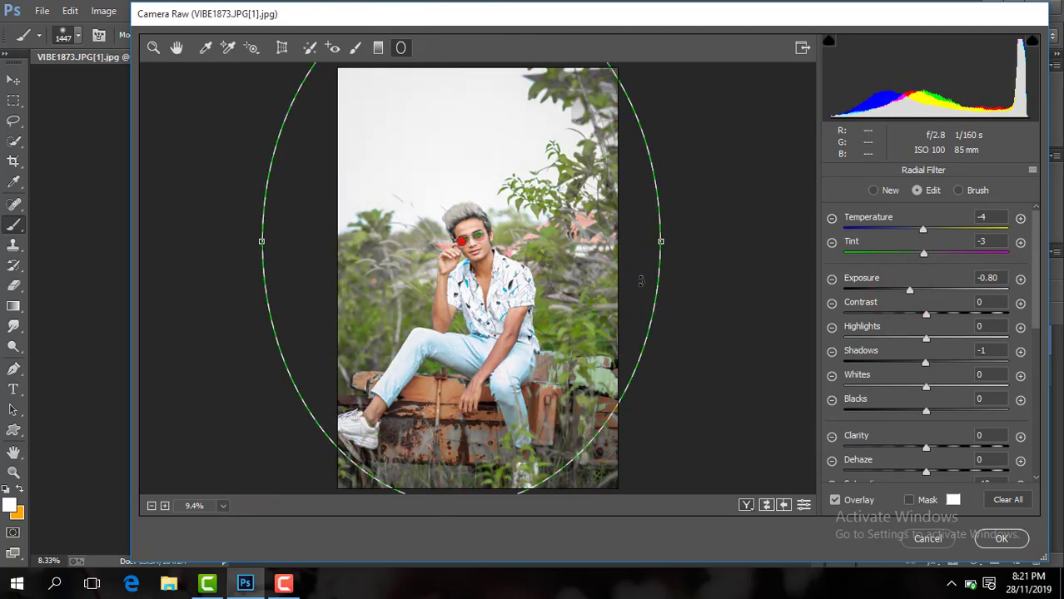
pyautogui.hotkey('ctrl', '-')
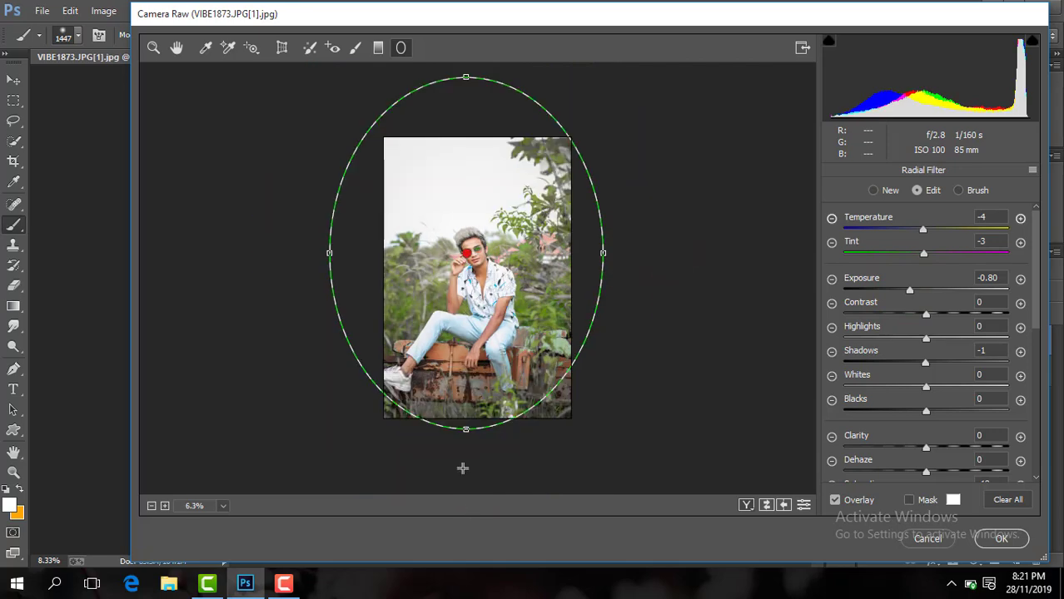
pyautogui.click(222, 506)
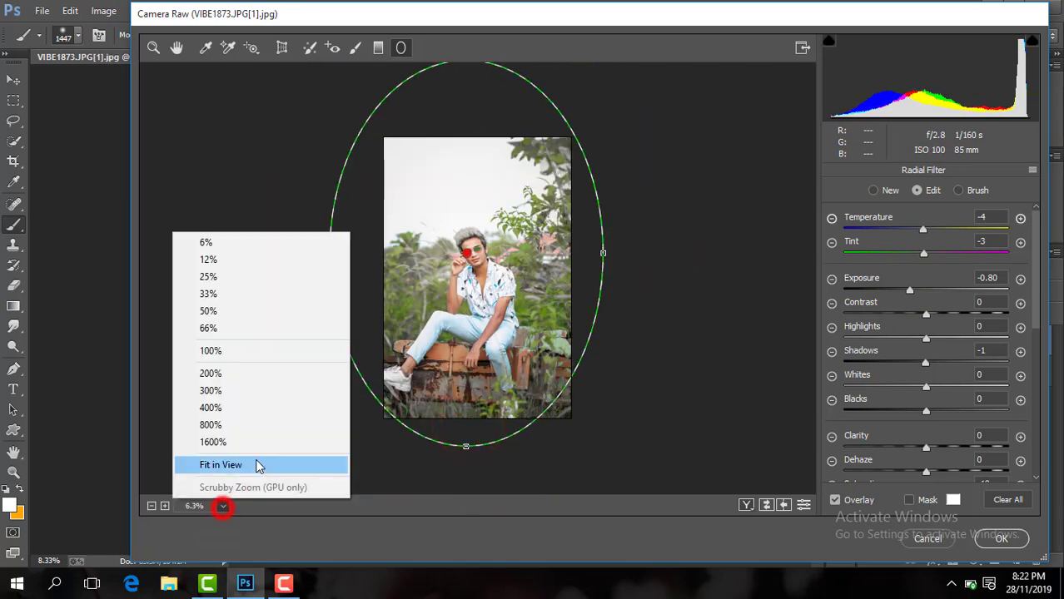
pyautogui.click(258, 465)
# Set the radial filter's Exposure to -1.10 and apply the Camera Raw adjustments
pyautogui.click(903, 289)
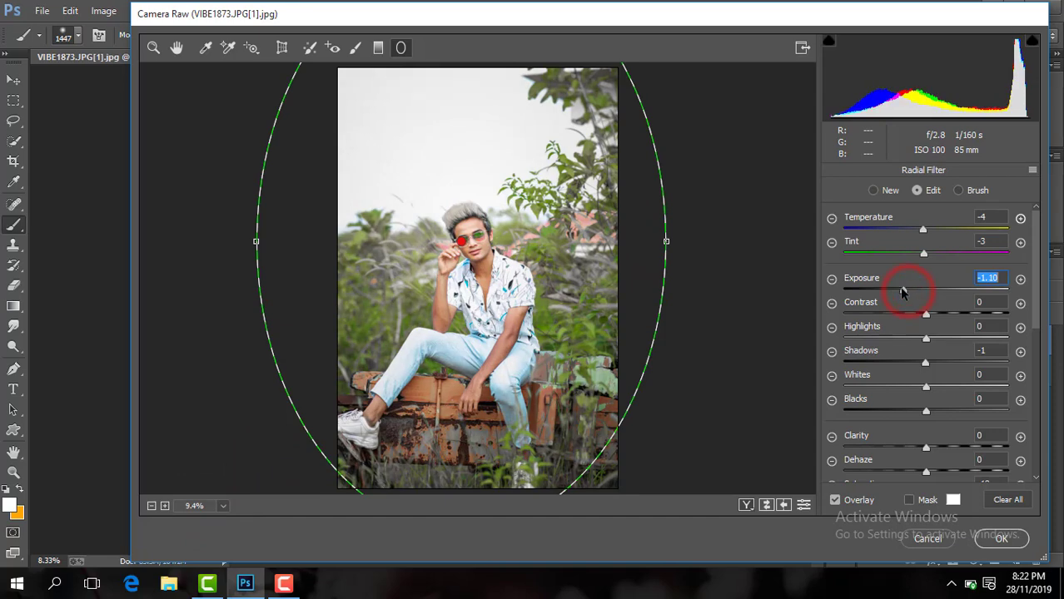
pyautogui.click(154, 47)
pyautogui.click(999, 539)
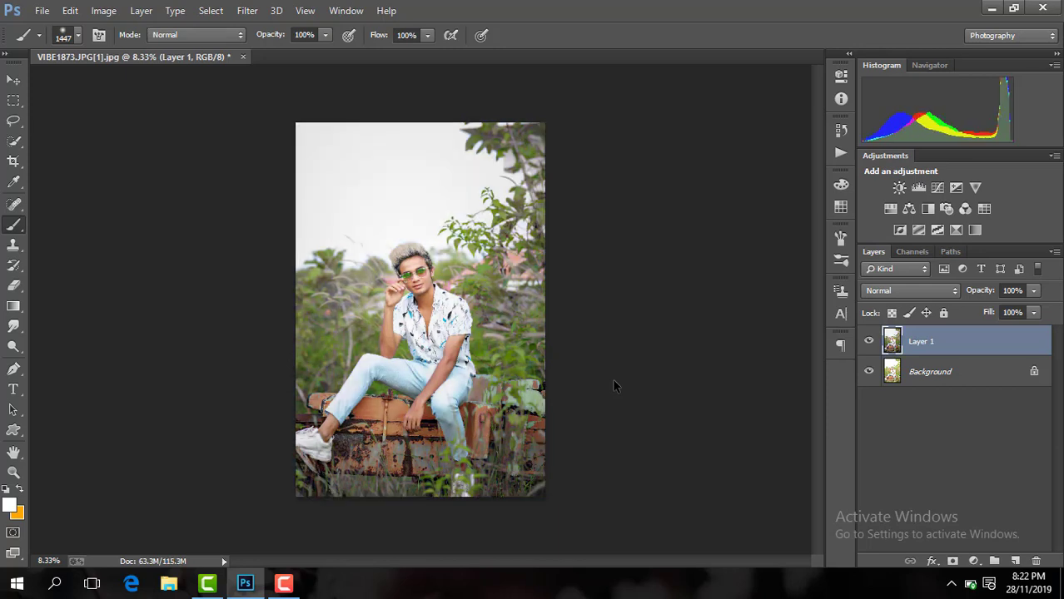
# Compare the edit with the original, then merge Layer 1 into the Background and duplicate the result
pyautogui.click(867, 346)
pyautogui.click(867, 348)
pyautogui.rightClick(987, 341)
pyautogui.click(755, 460)
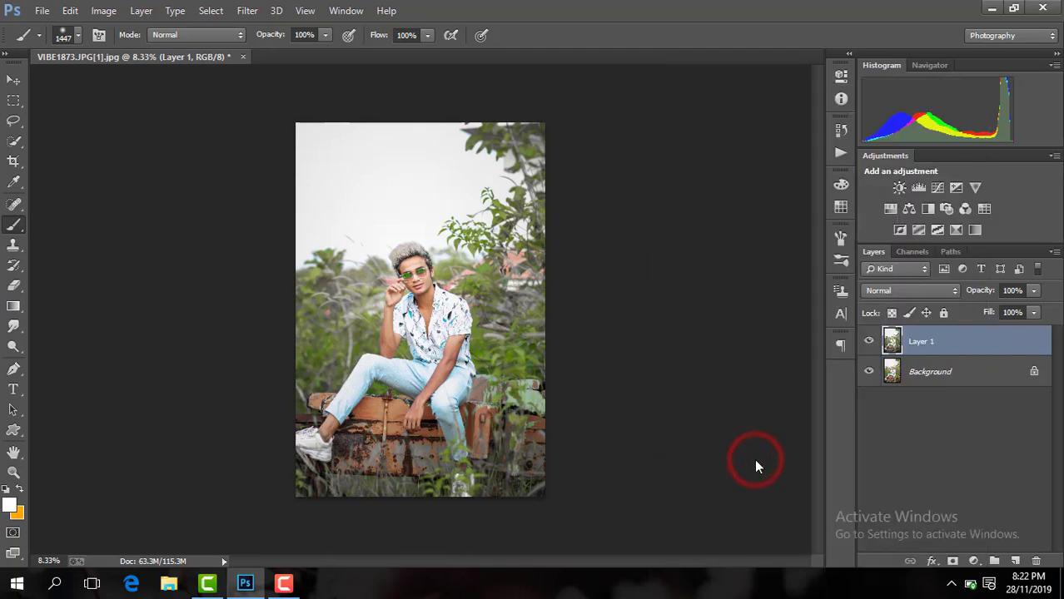
# Reopen the Camera Raw filter on the new layer and set Contrast to +20, Shadows to +8 and Blacks to -10, with slightly higher Clarity
pyautogui.click(247, 10)
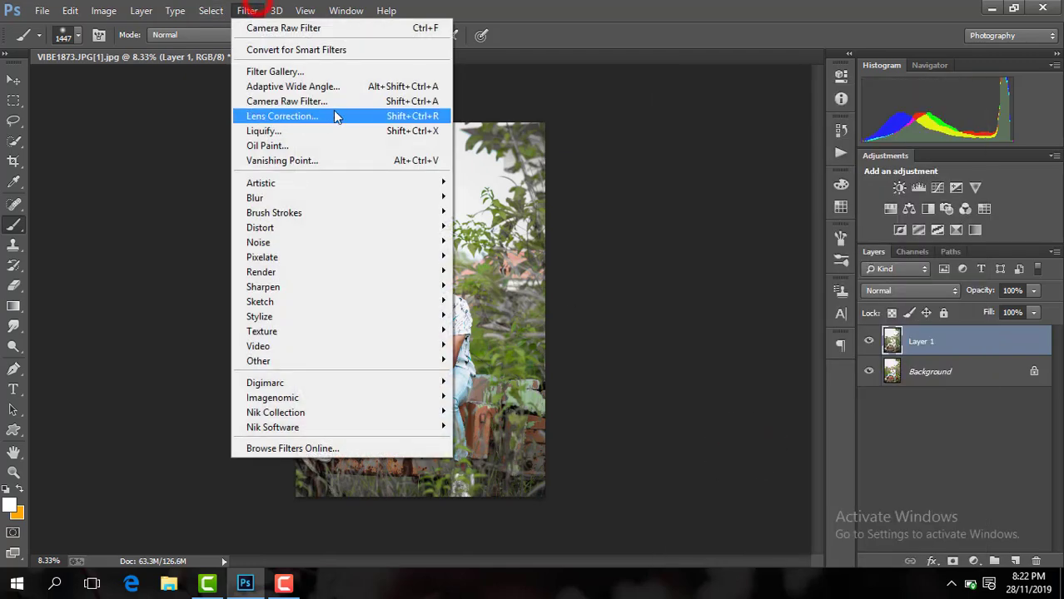
pyautogui.click(352, 101)
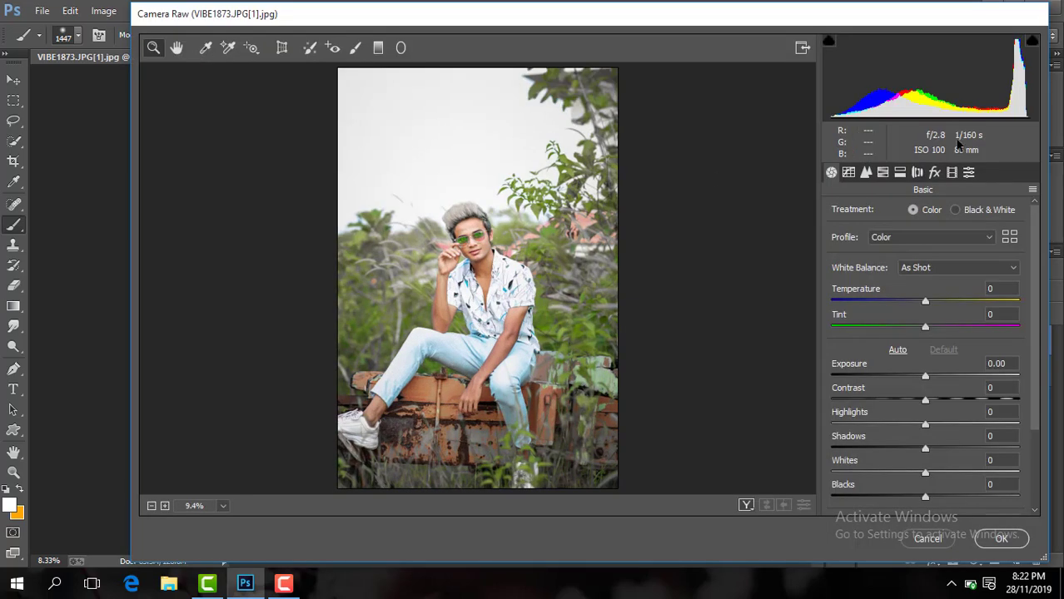
pyautogui.moveTo(928, 402); pyautogui.dragTo(944, 401)
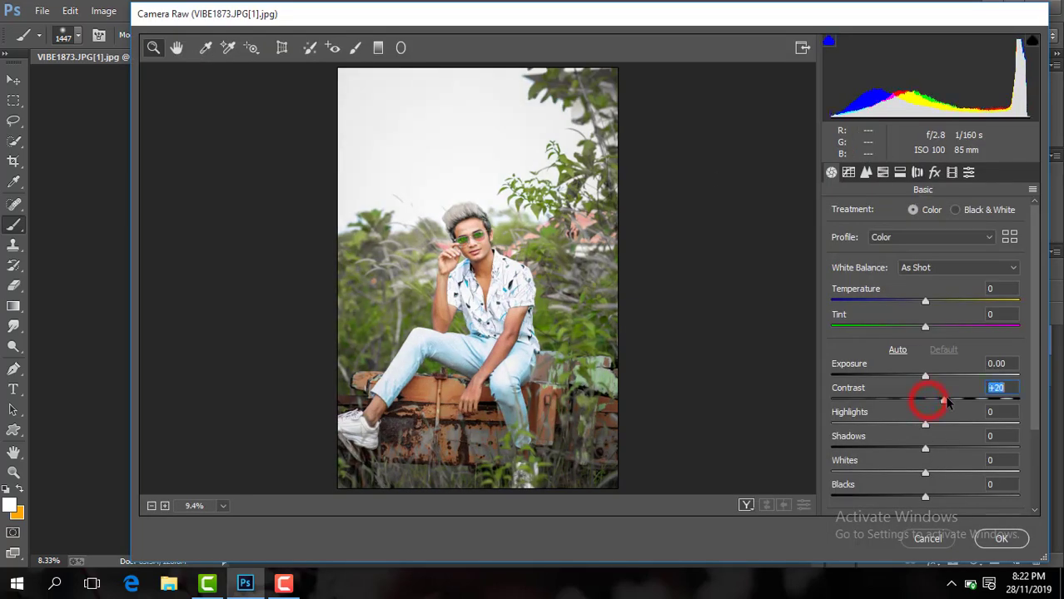
pyautogui.moveTo(925, 497); pyautogui.dragTo(916, 497)
pyautogui.moveTo(926, 446); pyautogui.dragTo(933, 447)
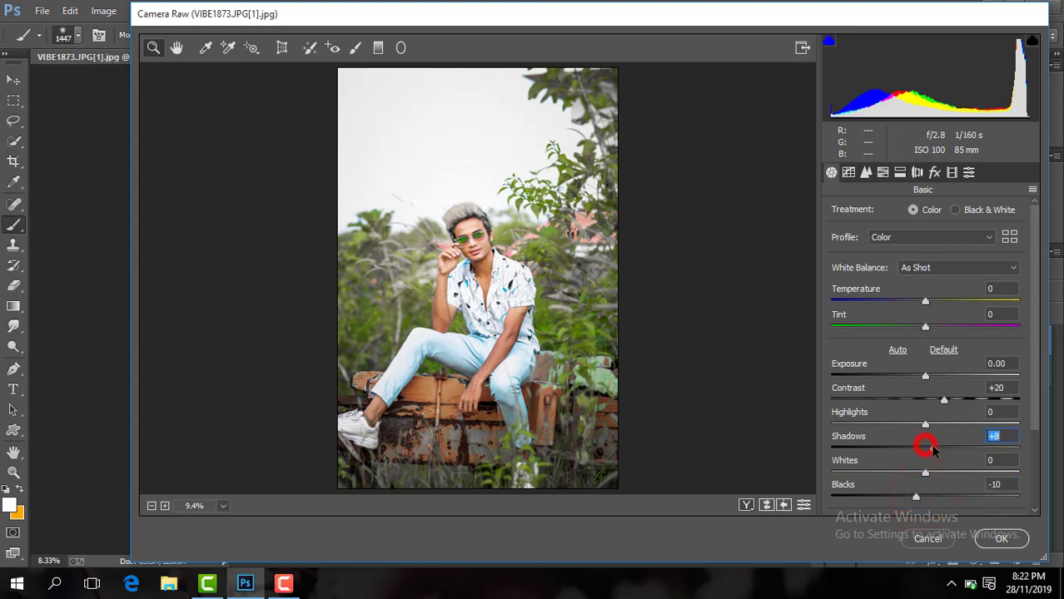
pyautogui.moveTo(1032, 326); pyautogui.dragTo(962, 396)
pyautogui.moveTo(924, 444); pyautogui.dragTo(941, 446)
# Set the HSL saturation of Yellows to -100, Greens to +33, Aquas to -18 and Blues to -8
pyautogui.click(882, 172)
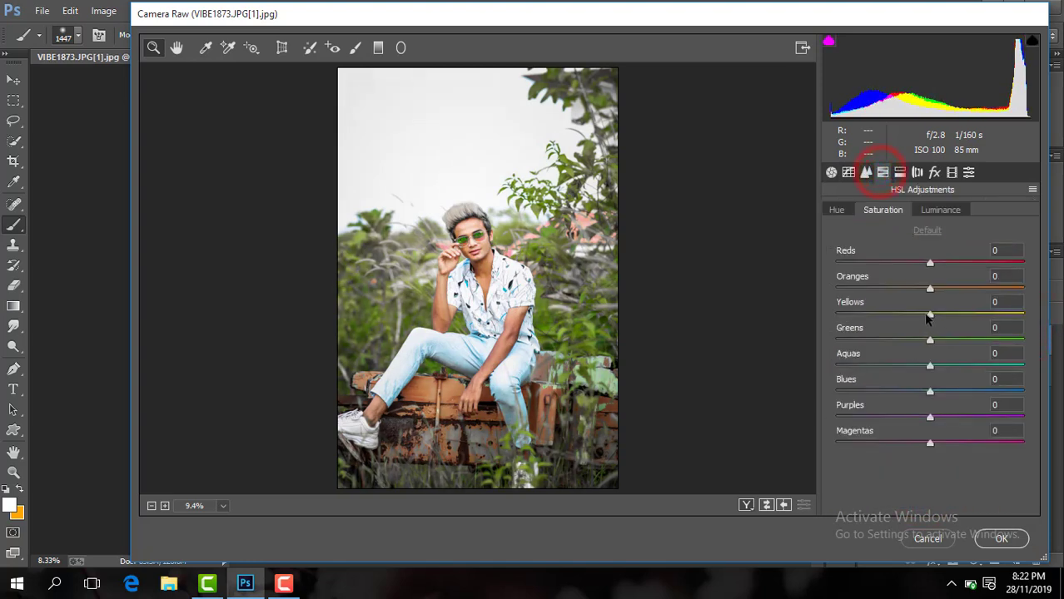
pyautogui.moveTo(929, 317); pyautogui.dragTo(801, 317)
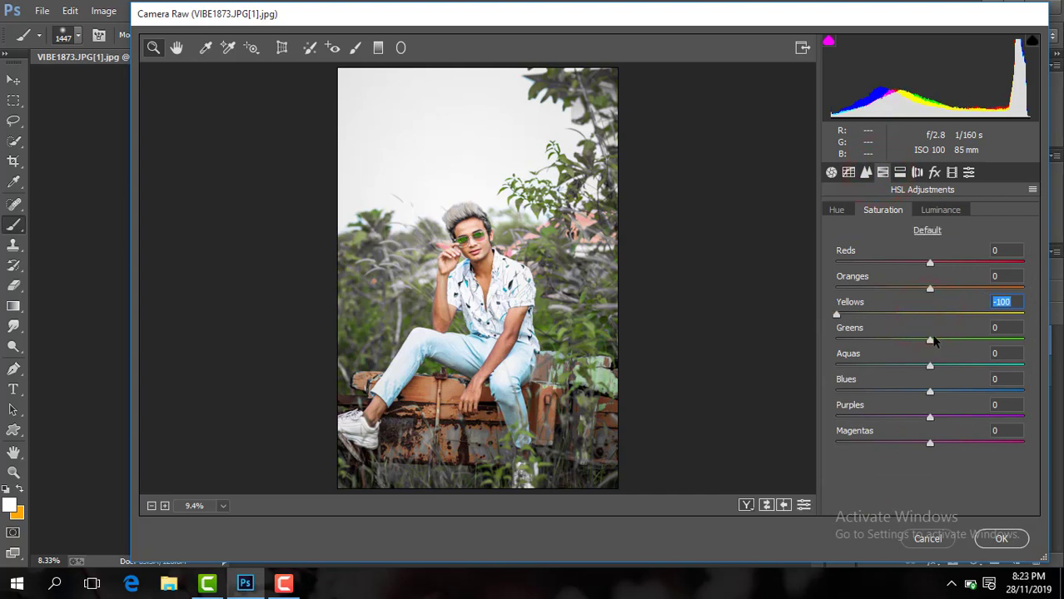
pyautogui.moveTo(931, 340); pyautogui.dragTo(752, 391)
pyautogui.click(837, 210)
pyautogui.click(882, 210)
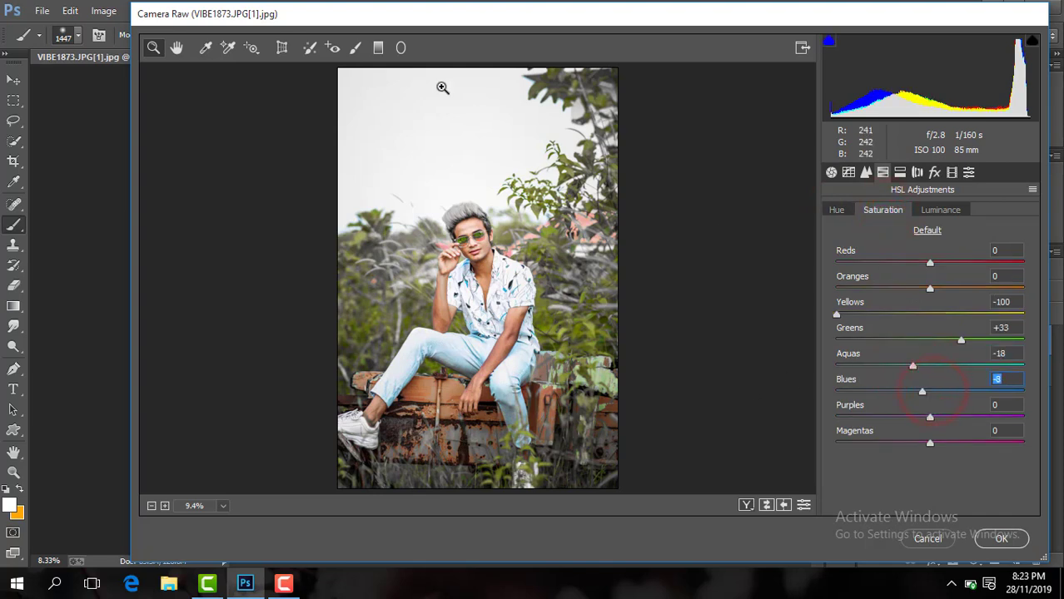
# Darken the lower part of the photo with a negative-Exposure graduated filter running from the bottom edge up to the man's chest
pyautogui.click(378, 47)
pyautogui.moveTo(485, 489); pyautogui.dragTo(483, 267)
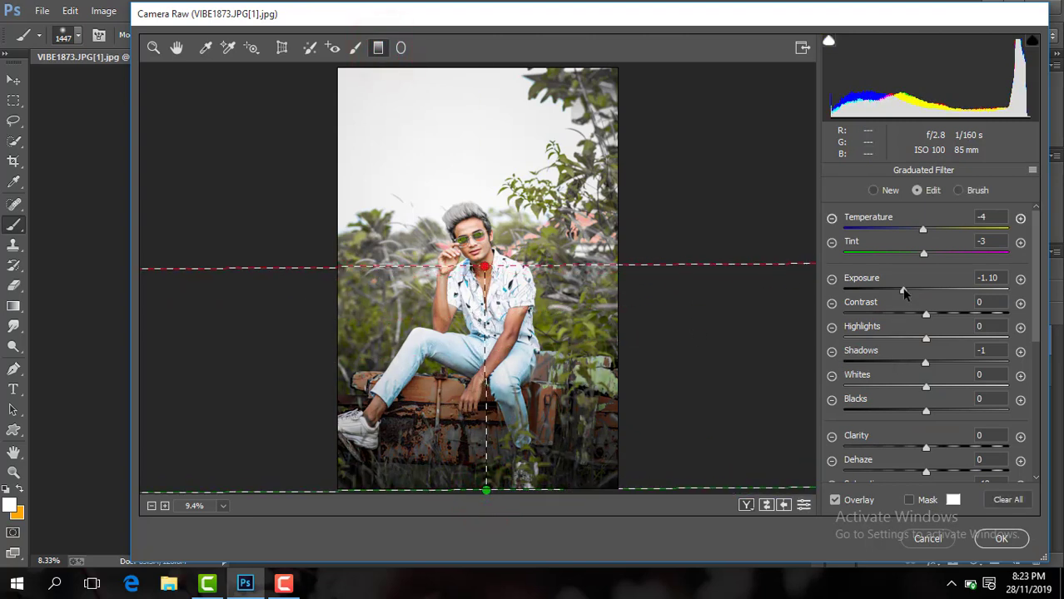
pyautogui.moveTo(904, 291); pyautogui.dragTo(908, 291)
pyautogui.click(153, 48)
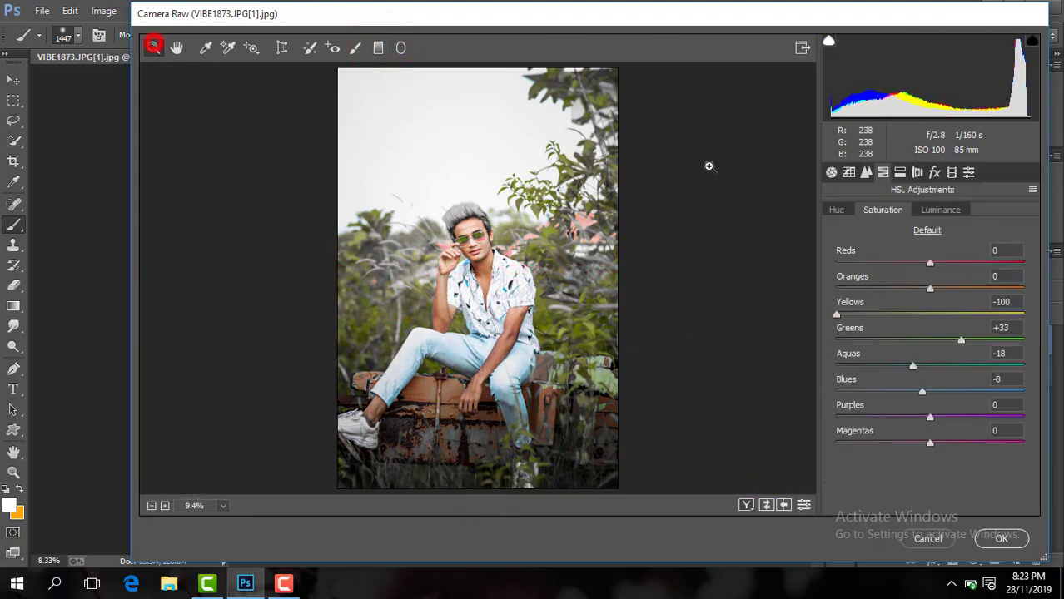
# Set the Oranges saturation to -4, then apply Sharpening Amount 62 and Luminance noise reduction 43
pyautogui.click(926, 288)
pyautogui.click(866, 172)
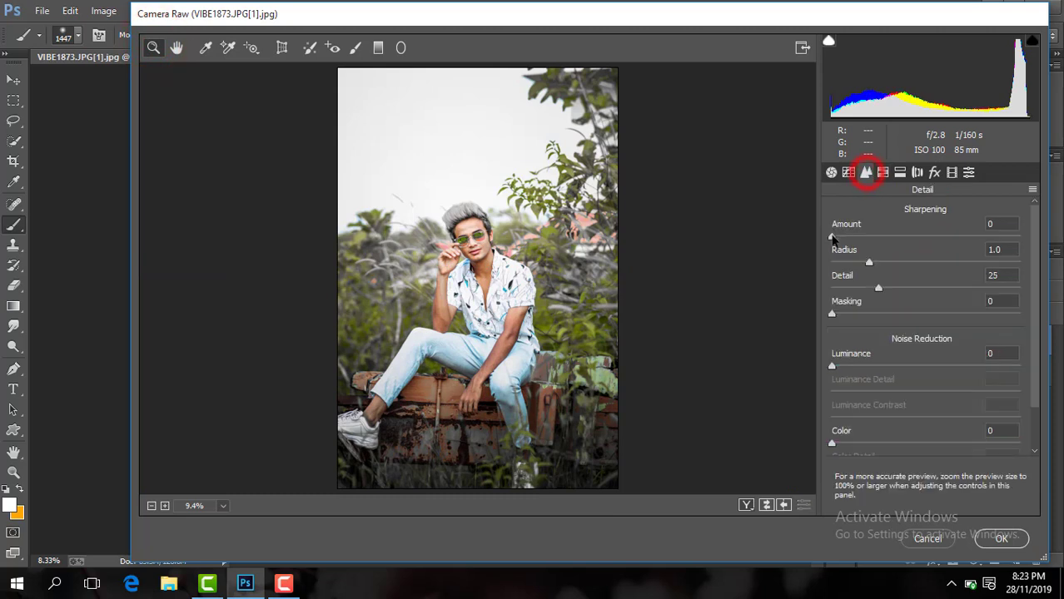
pyautogui.moveTo(831, 236); pyautogui.dragTo(908, 236)
pyautogui.moveTo(833, 367); pyautogui.dragTo(838, 324)
# Set the HSL saturation of Yellows to -53 and Greens to +50, and shift the Greens hue to about -35
pyautogui.click(882, 172)
pyautogui.click(843, 211)
pyautogui.click(884, 212)
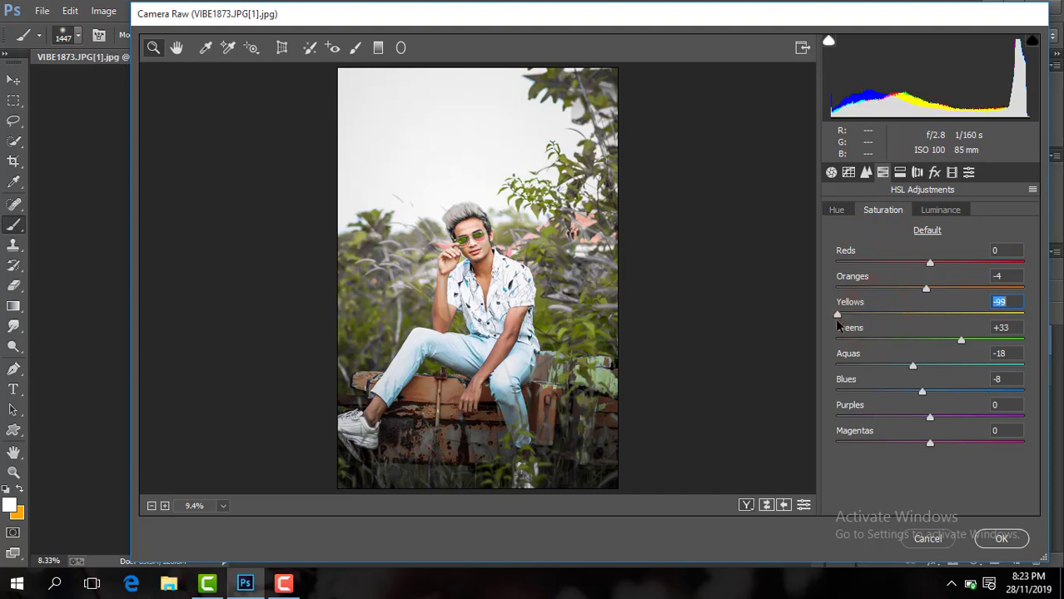
pyautogui.moveTo(960, 341); pyautogui.dragTo(977, 341)
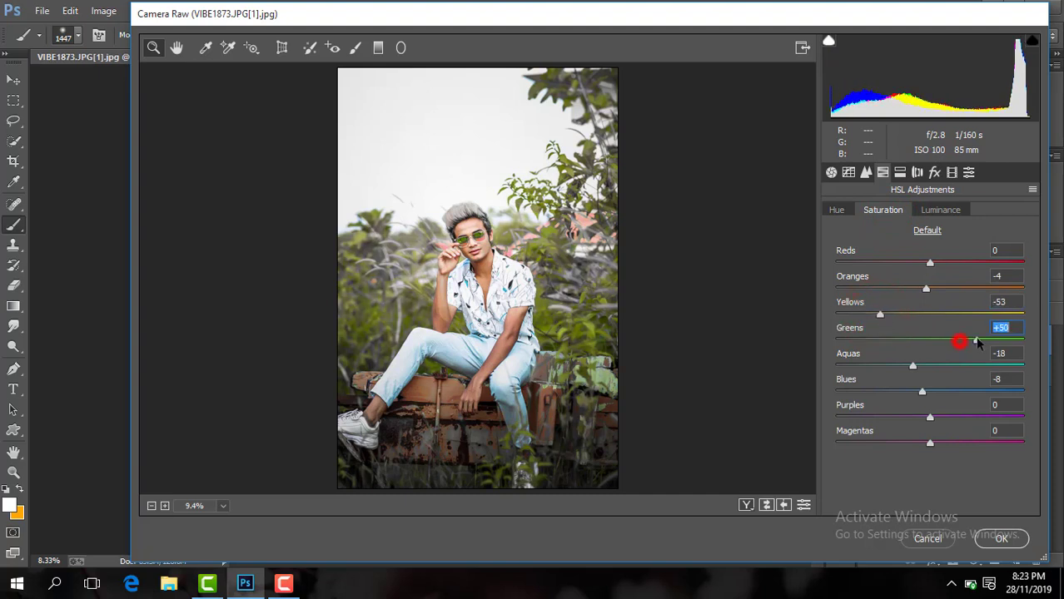
pyautogui.click(879, 314)
pyautogui.click(837, 210)
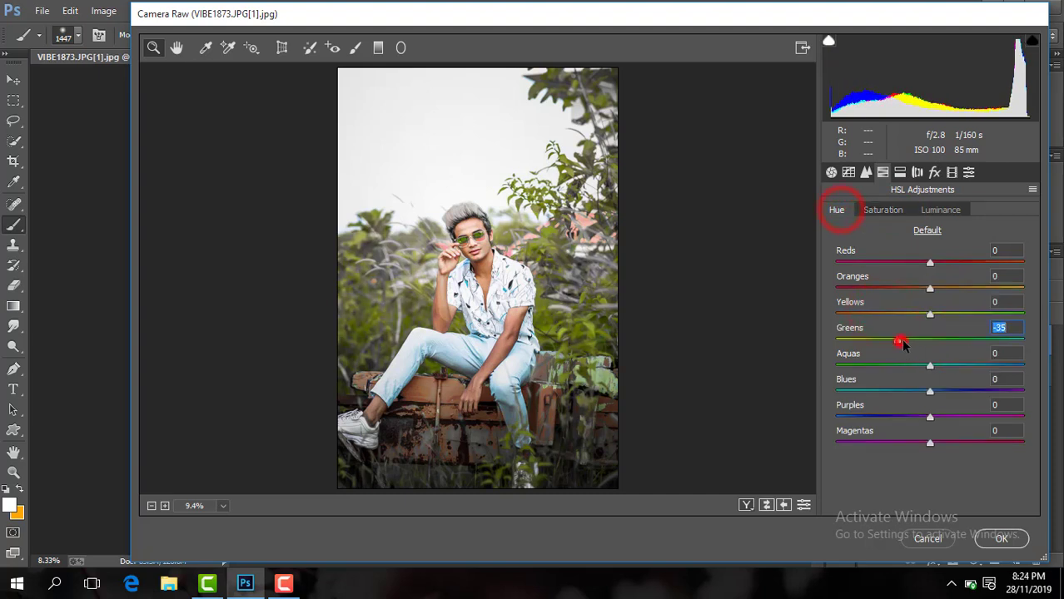
# Add a slight dark post-crop vignette and apply the Camera Raw adjustments to Layer 1
pyautogui.click(934, 172)
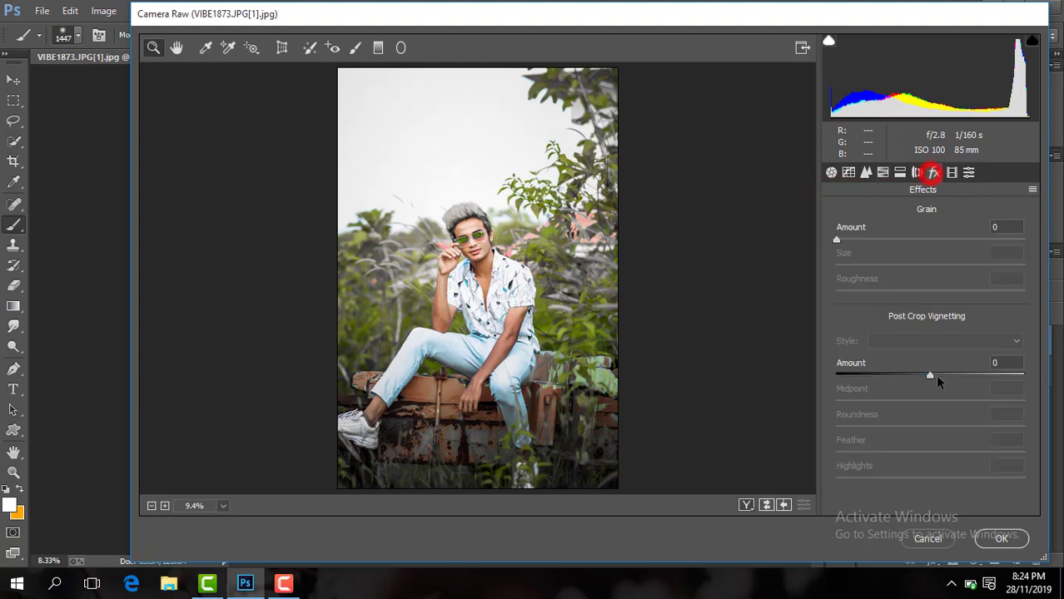
pyautogui.moveTo(930, 374); pyautogui.dragTo(928, 377)
pyautogui.click(866, 172)
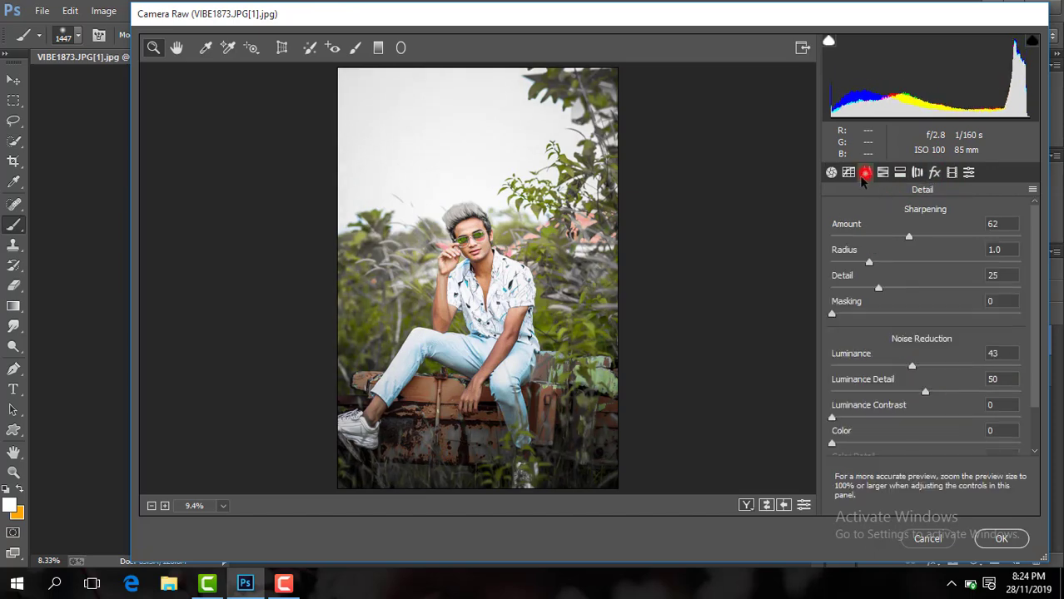
pyautogui.click(1001, 539)
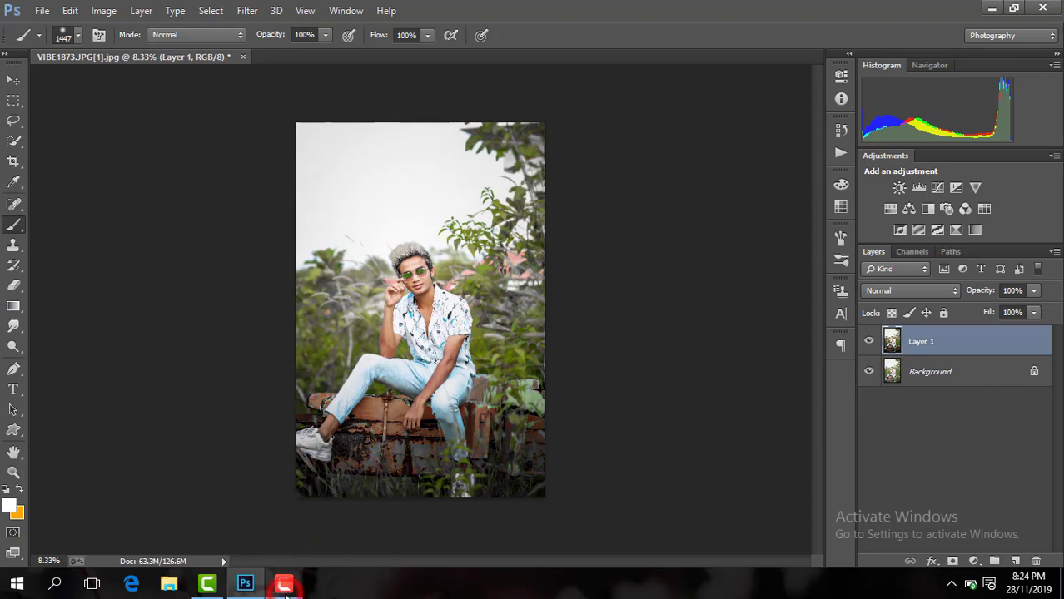
pyautogui.click(284, 584)
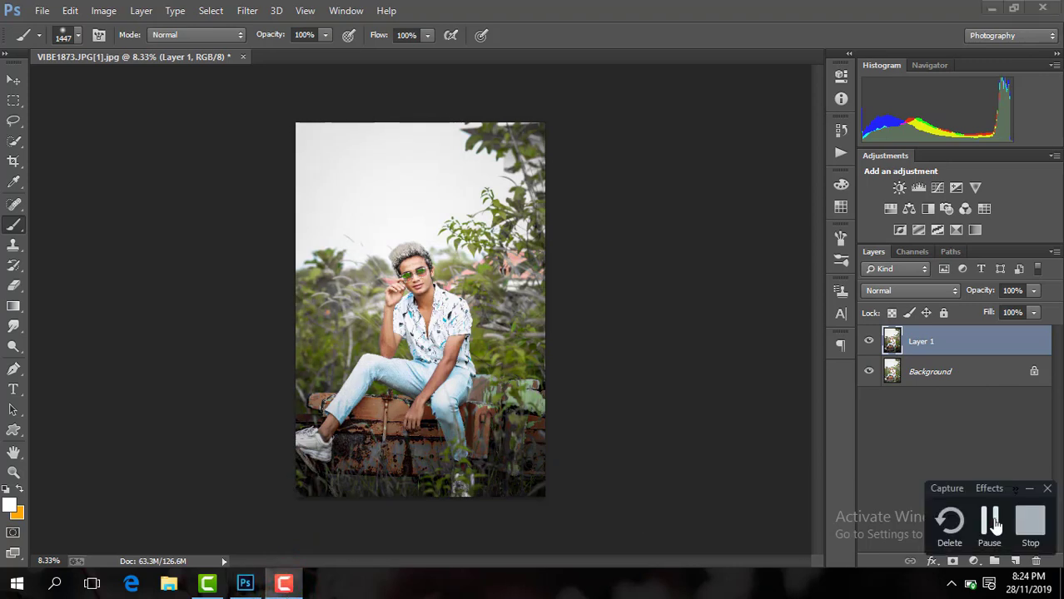
pyautogui.click(993, 516)
# Add a new layer and dab a soft orange brush spot over the leaves beside the man's head
pyautogui.click(1015, 562)
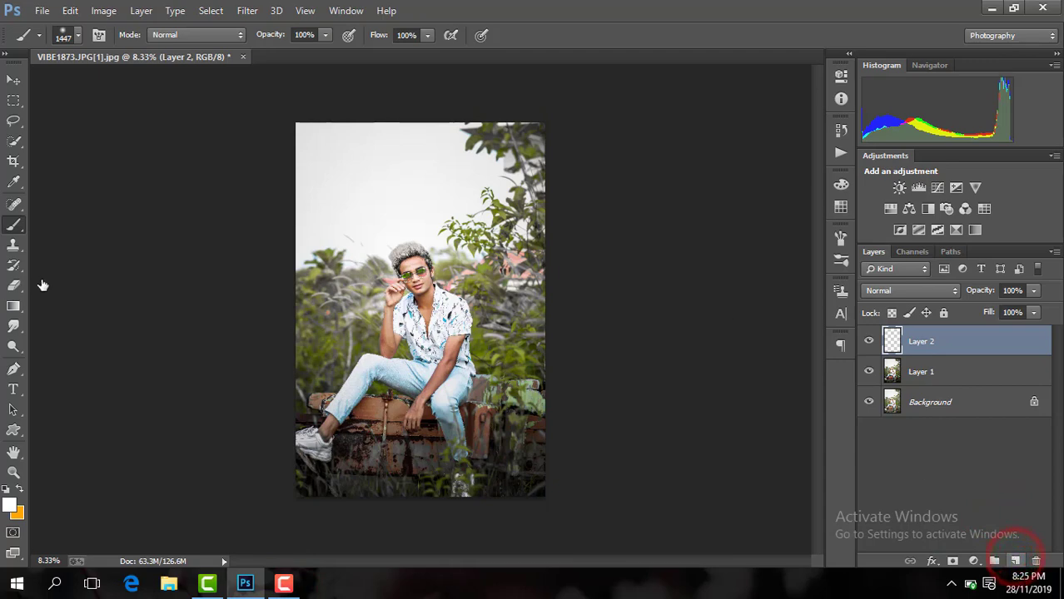
pyautogui.click(11, 504)
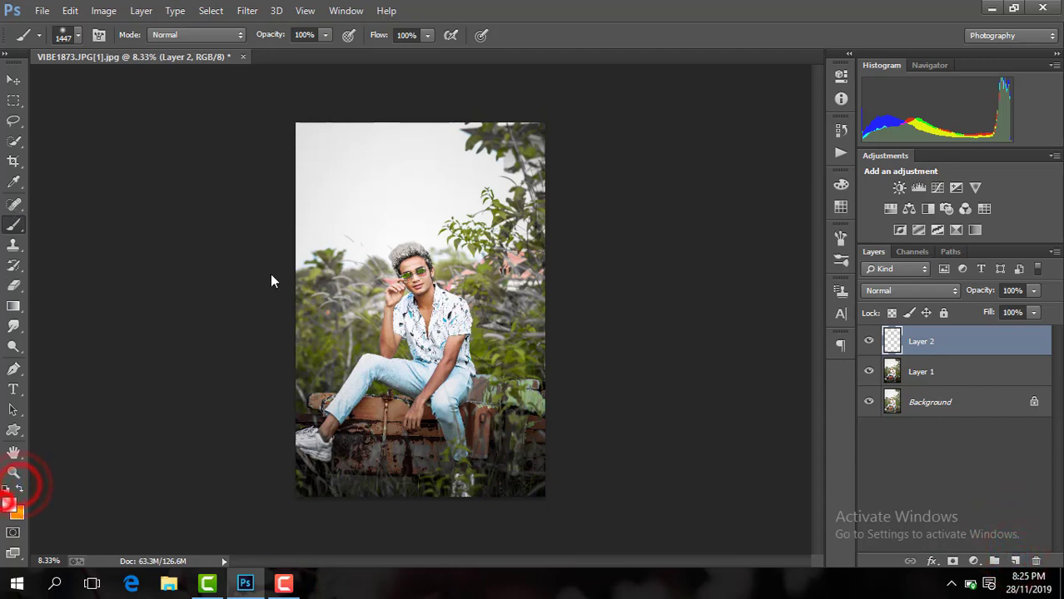
pyautogui.click(750, 216)
pyautogui.press('Return')
pyautogui.press('b')
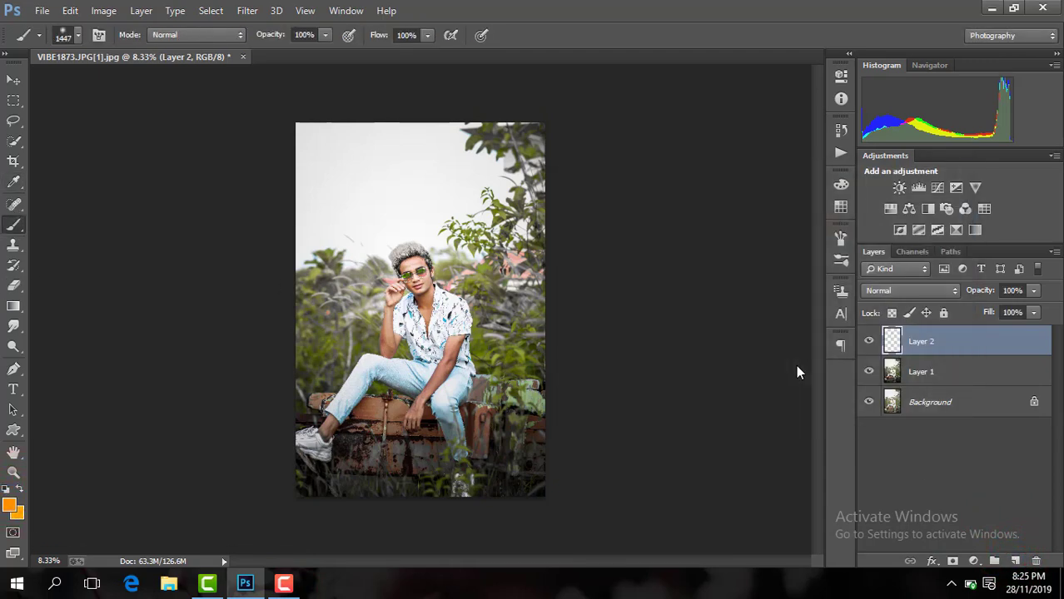
pyautogui.click(467, 239)
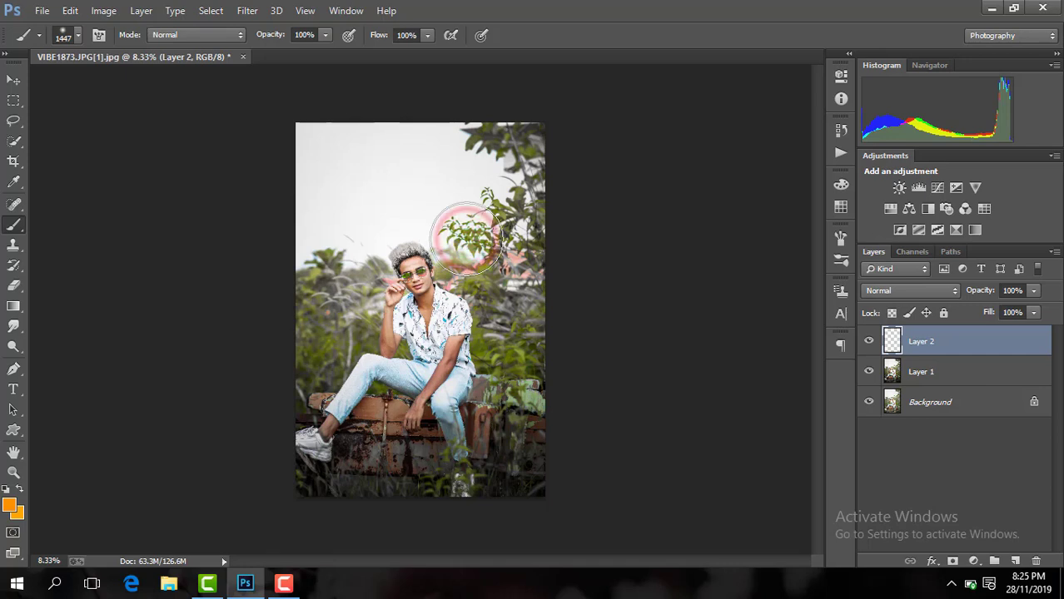
# Set the orange spot layer to Screen blending and enlarge the glow to about 185% width and 146% height
pyautogui.click(906, 292)
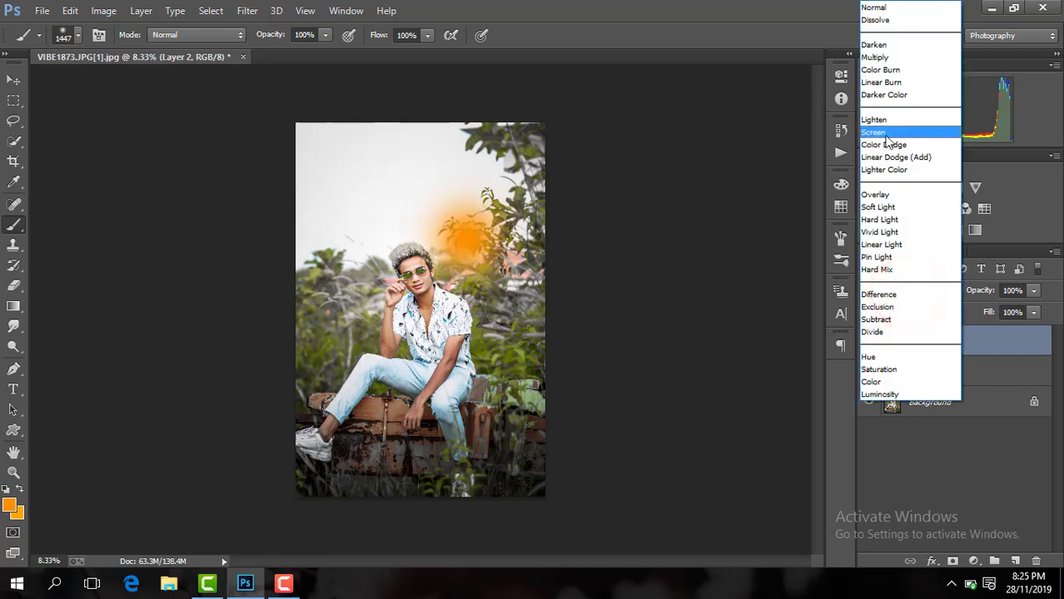
pyautogui.click(889, 125)
pyautogui.click(13, 79)
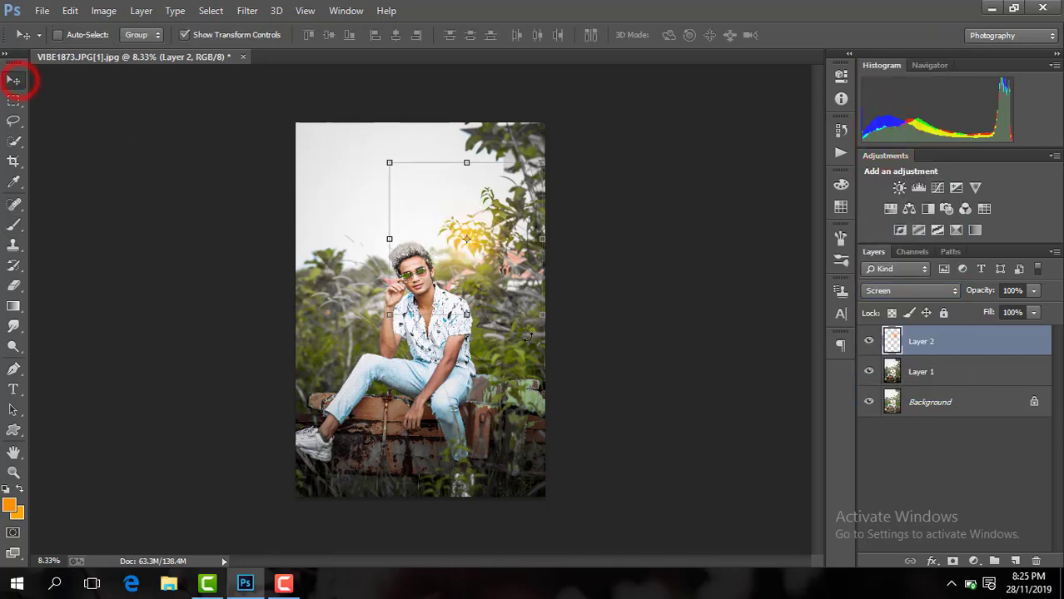
pyautogui.moveTo(518, 283); pyautogui.dragTo(678, 350)
pyautogui.press('Return')
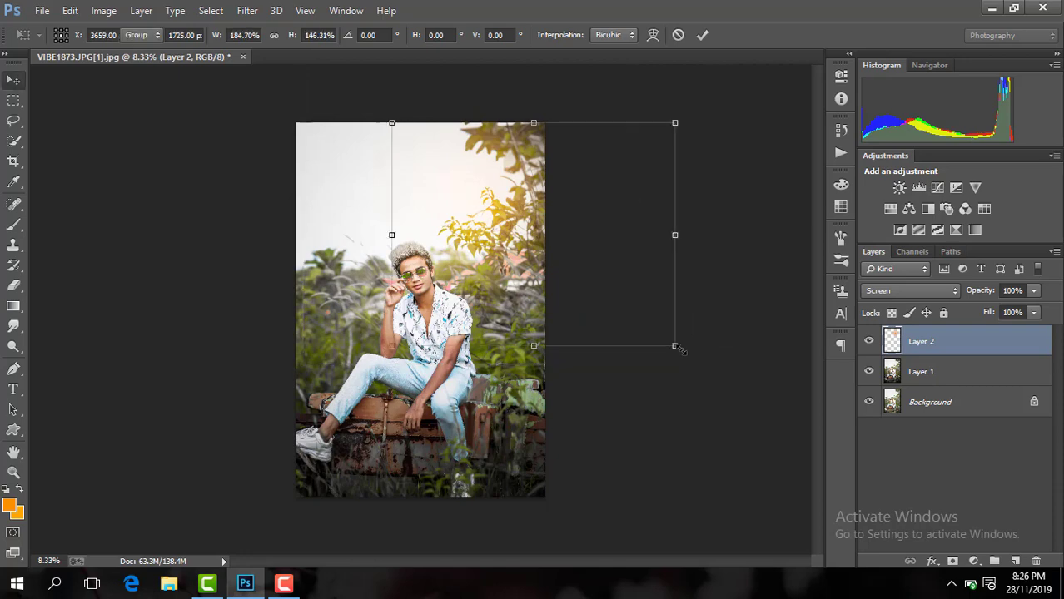
# Hide the transform controls and reposition the orange glow over the foliage just beside the man's head
pyautogui.click(238, 35)
pyautogui.moveTo(665, 209); pyautogui.dragTo(609, 198)
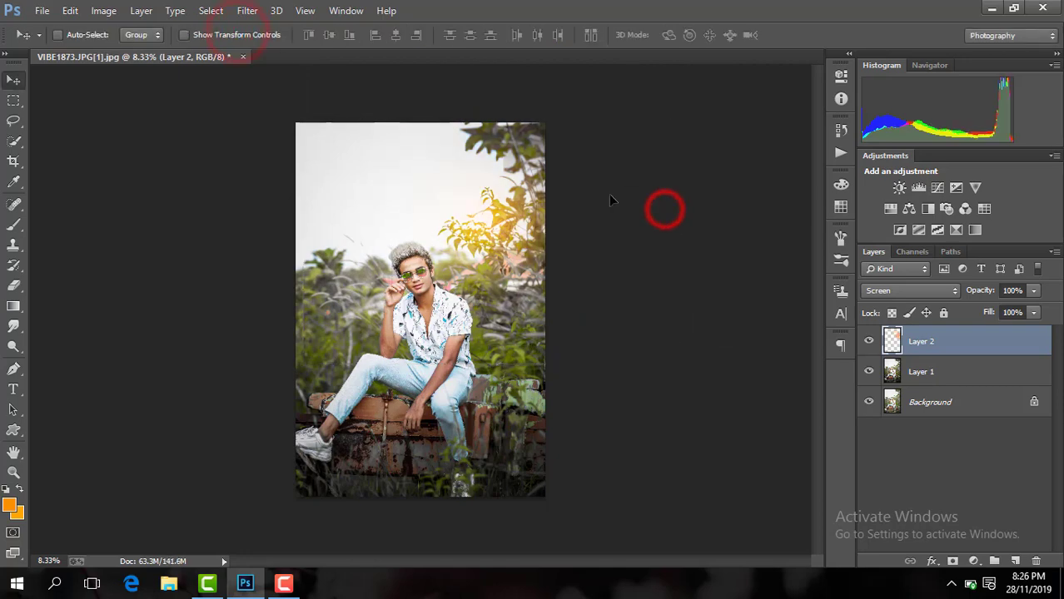
pyautogui.hotkey('ctrl', '+')
pyautogui.hotkey('ctrl', '+')
pyautogui.moveTo(538, 560); pyautogui.dragTo(552, 560)
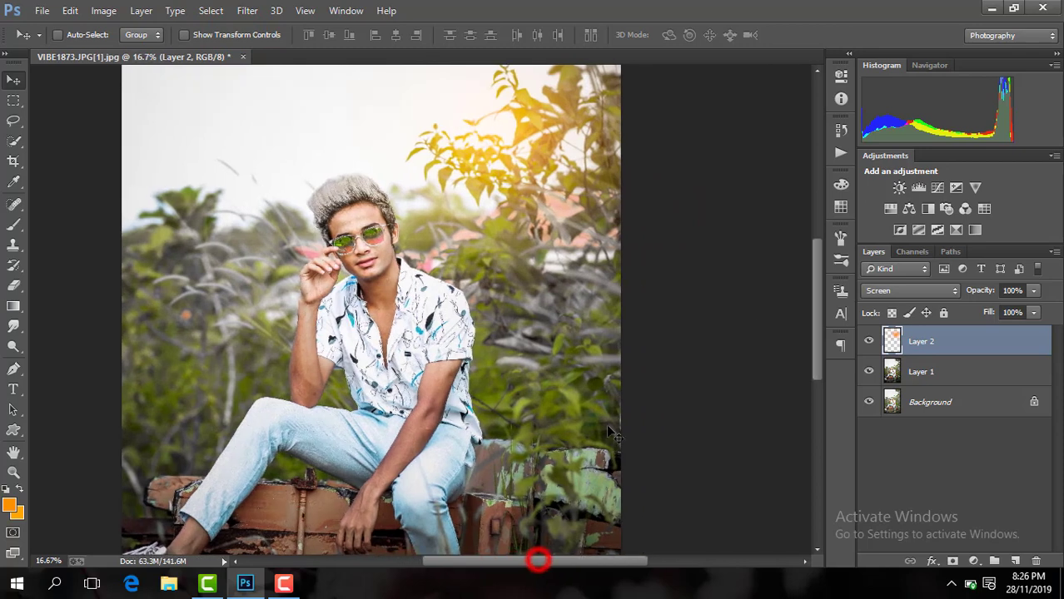
pyautogui.moveTo(817, 318); pyautogui.dragTo(817, 293)
pyautogui.moveTo(593, 186); pyautogui.dragTo(570, 233)
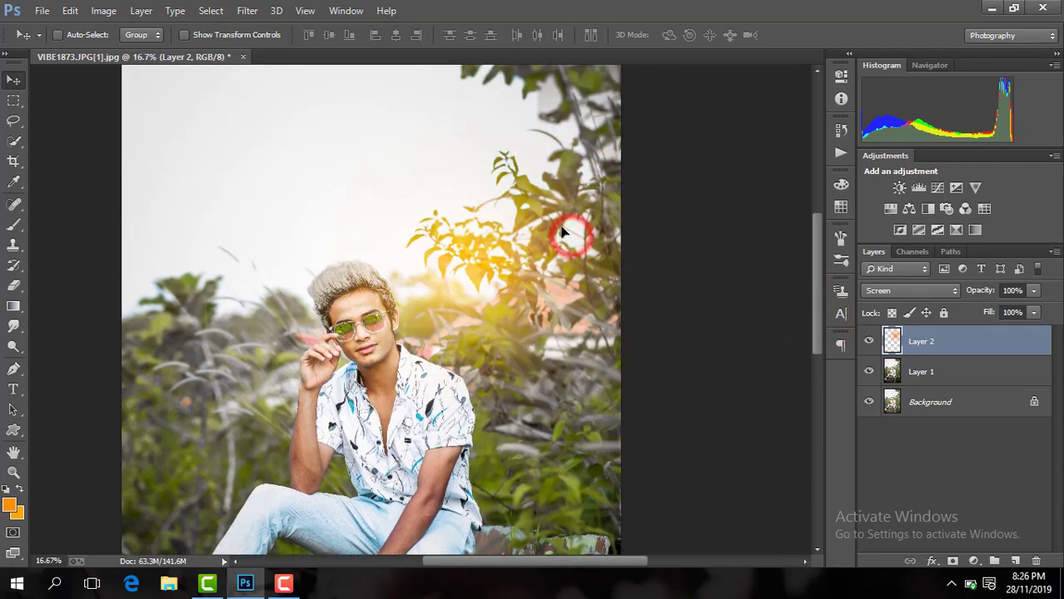
pyautogui.hotkey('ctrl', '-')
pyautogui.hotkey('ctrl', '+')
pyautogui.click(563, 228)
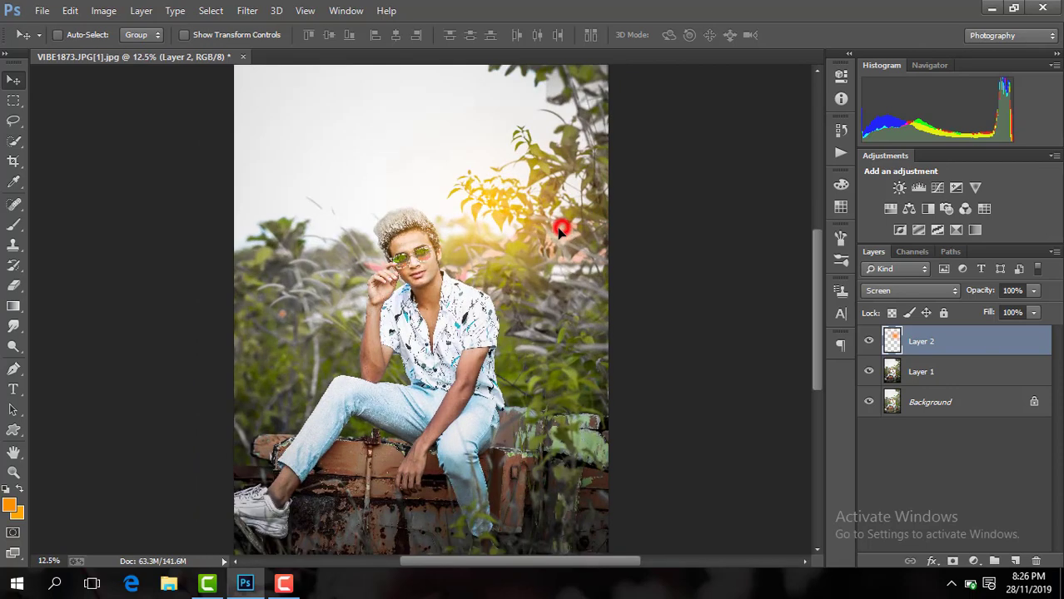
# Lower the glow layer's opacity to 69% and shift the glow slightly within the foliage beside the man
pyautogui.click(273, 35)
pyautogui.click(1033, 291)
pyautogui.moveTo(1035, 308); pyautogui.dragTo(1008, 312)
pyautogui.hotkey('ctrl', '-')
pyautogui.hotkey('ctrl', '-')
pyautogui.hotkey('ctrl', '+')
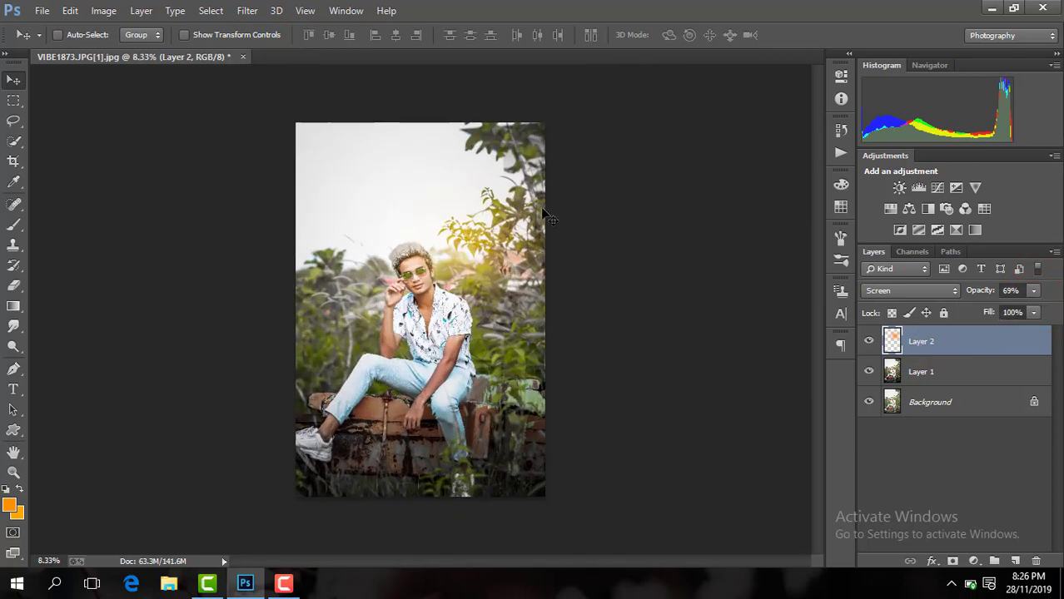
pyautogui.moveTo(535, 231); pyautogui.dragTo(598, 210)
pyautogui.hotkey('ctrl', '+')
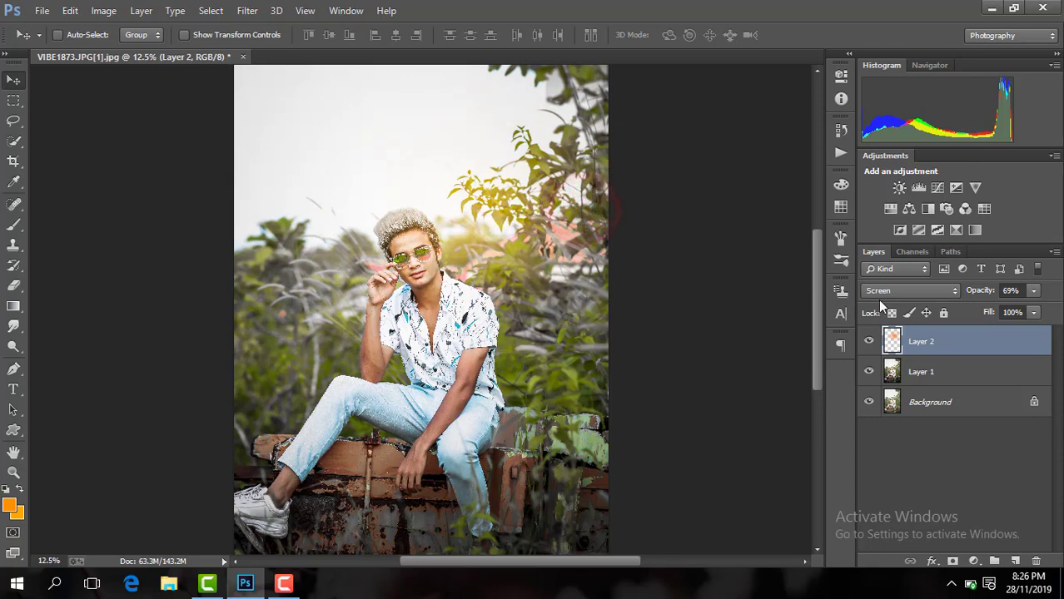
# Merge all visible layers into the Background and duplicate the merged result
pyautogui.rightClick(969, 334)
pyautogui.click(711, 458)
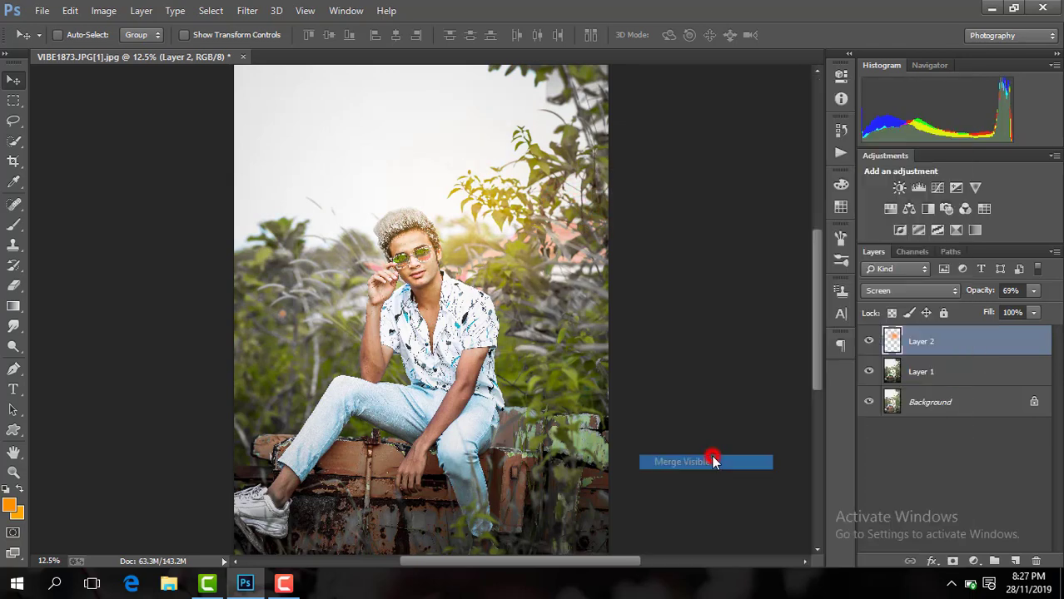
pyautogui.hotkey('ctrl', 'j')
# Examine the merged portrait and its sun glow both close up and as a whole
pyautogui.hotkey('ctrl', '-')
pyautogui.hotkey('ctrl', '-')
pyautogui.hotkey('ctrl', '+')
pyautogui.hotkey('ctrl', '+')
pyautogui.hotkey('ctrl', '+')
pyautogui.hotkey('ctrl', '+')
pyautogui.hotkey('ctrl', '+')
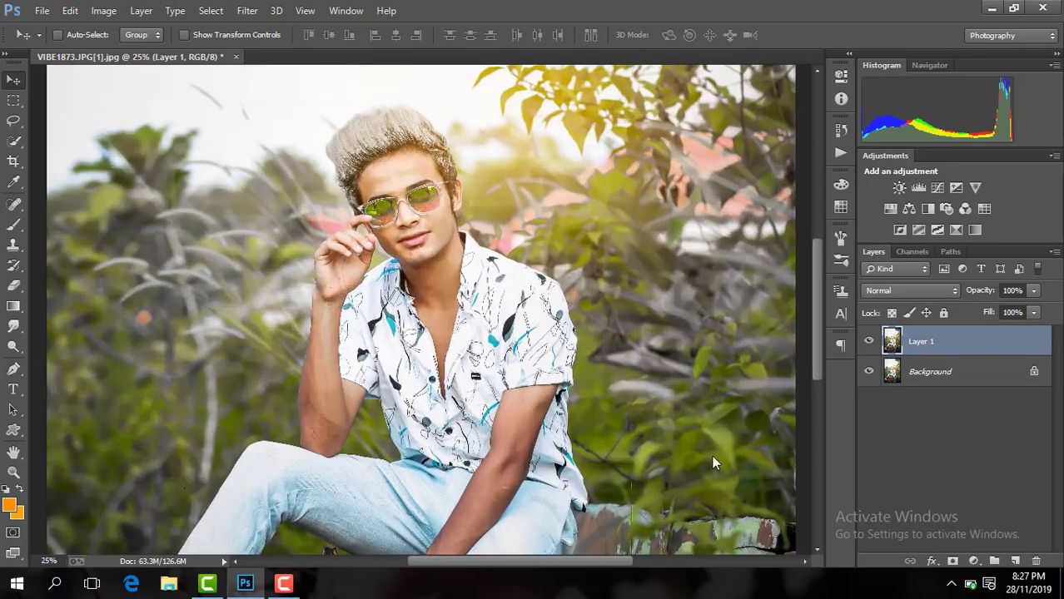
pyautogui.hotkey('ctrl', '-')
pyautogui.hotkey('ctrl', '-')
pyautogui.hotkey('ctrl', '-')
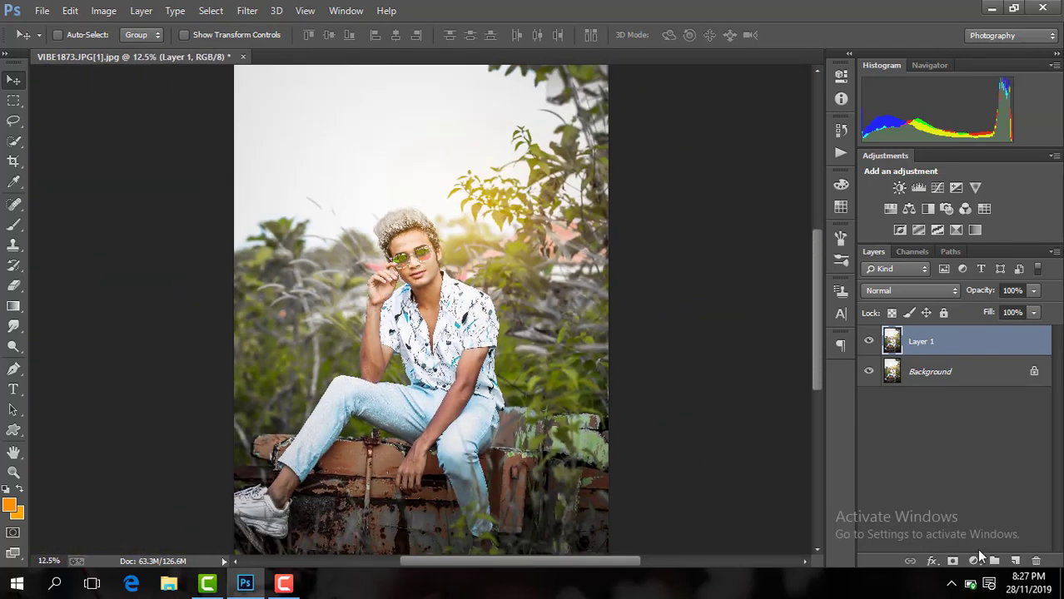
# Add a Brightness/Contrast adjustment layer with Contrast 18 and merge it down into Layer 1
pyautogui.click(977, 561)
pyautogui.click(905, 284)
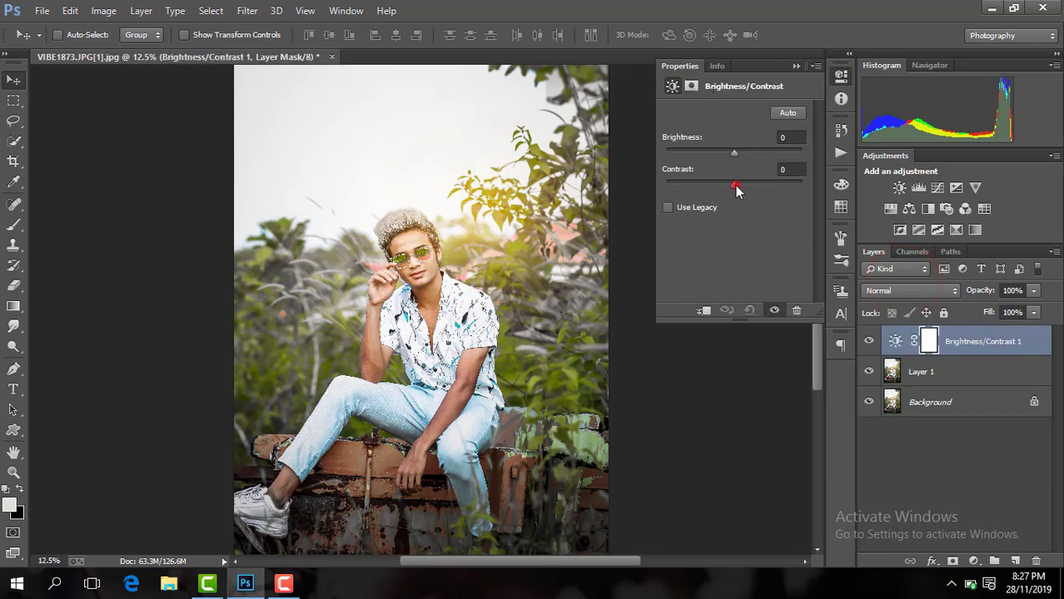
pyautogui.moveTo(735, 184); pyautogui.dragTo(746, 185)
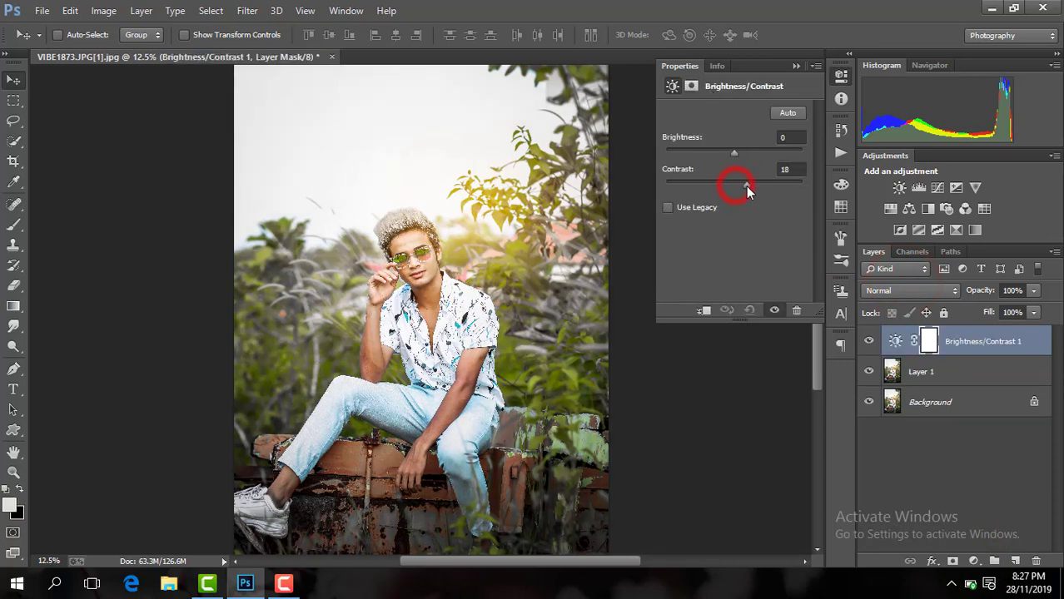
pyautogui.click(796, 65)
pyautogui.hotkey('ctrl', '-')
pyautogui.rightClick(1002, 347)
pyautogui.click(747, 449)
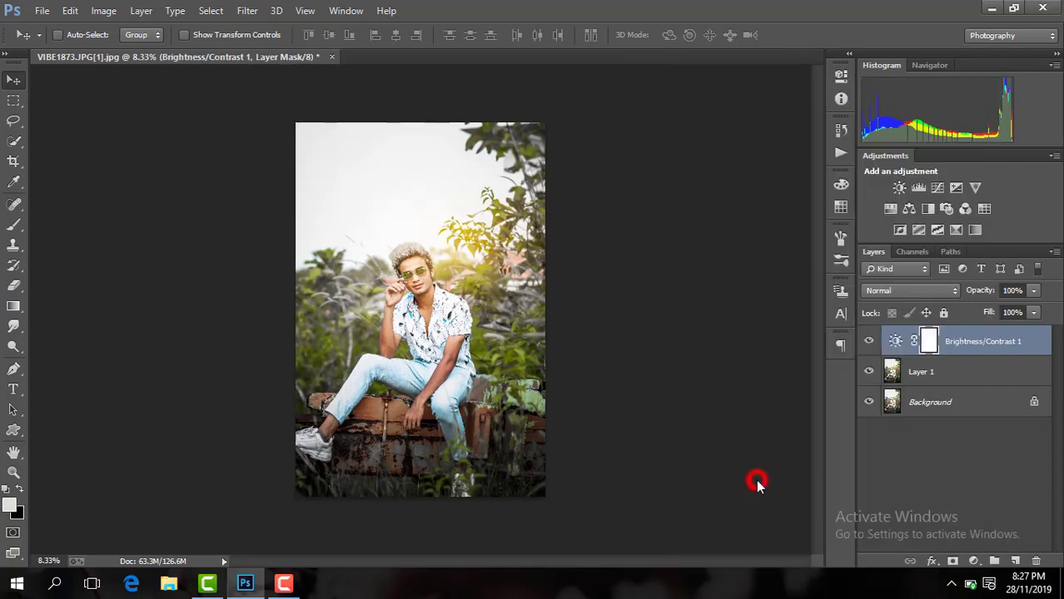
# Convert the image mode to Lab Color, keeping the layers unmerged
pyautogui.click(103, 10)
pyautogui.moveTo(127, 33)
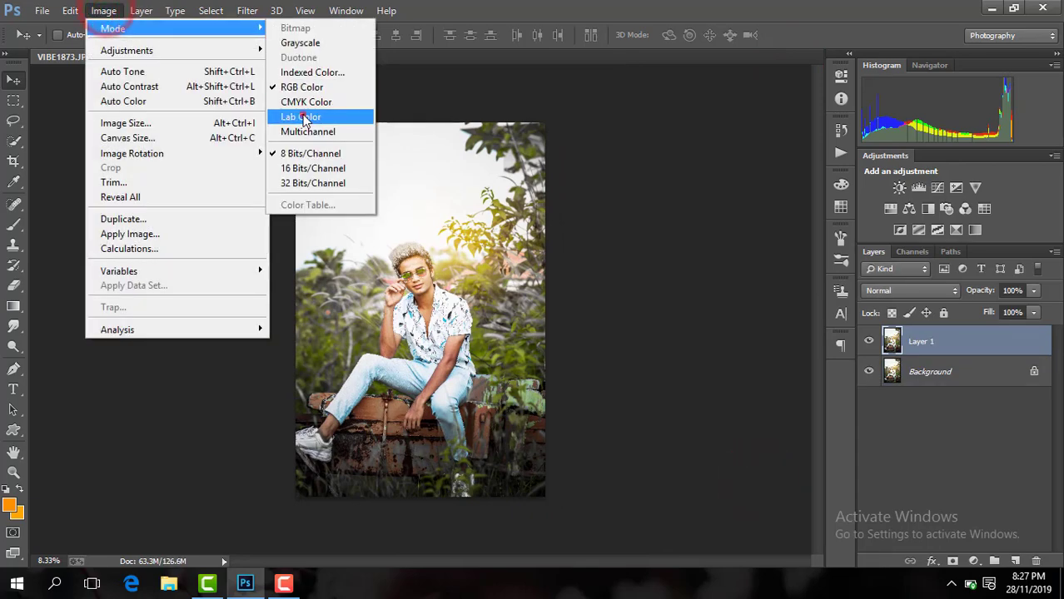
pyautogui.click(304, 117)
pyautogui.click(656, 229)
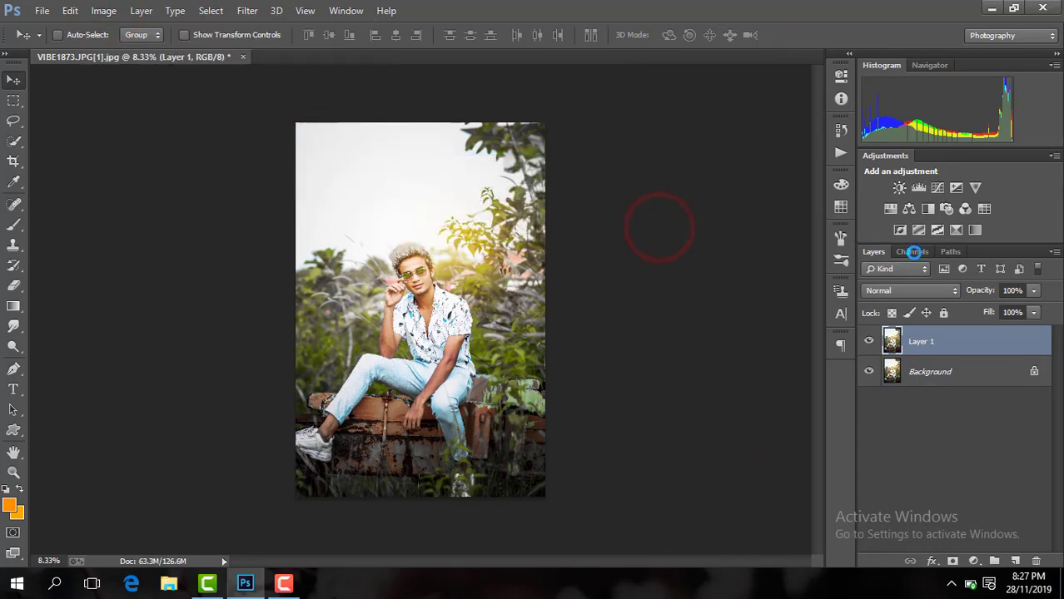
# Select the entire contents of the a channel and copy them
pyautogui.click(914, 252)
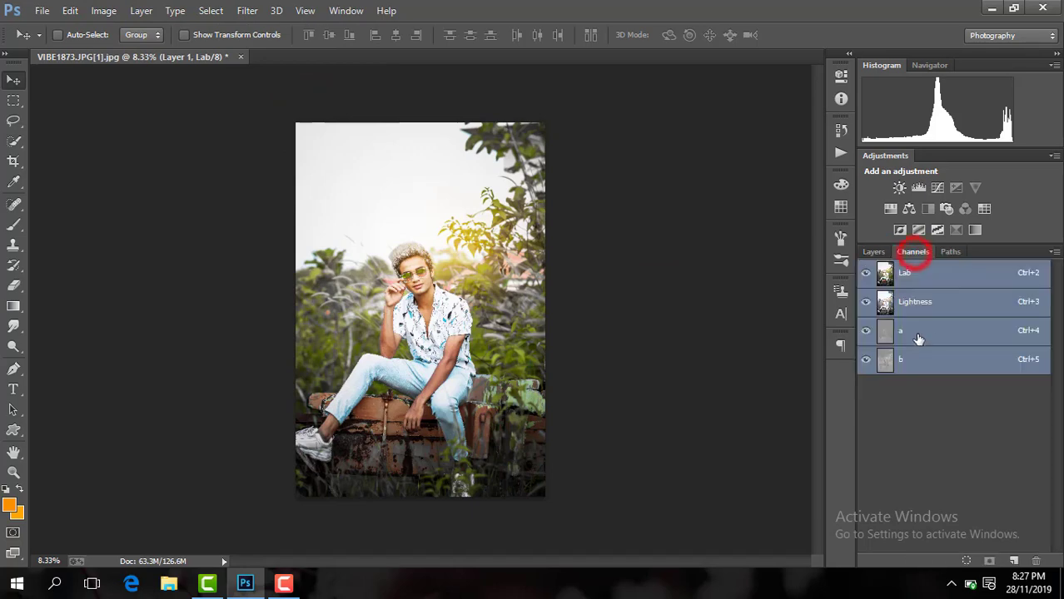
pyautogui.click(920, 331)
pyautogui.click(210, 10)
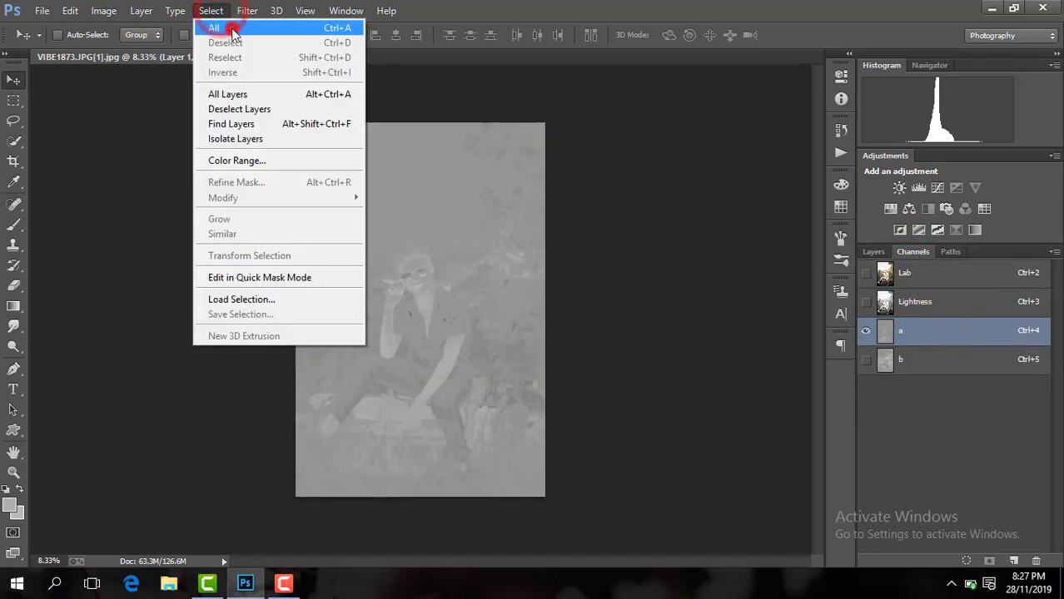
pyautogui.click(238, 30)
pyautogui.click(70, 10)
pyautogui.click(136, 98)
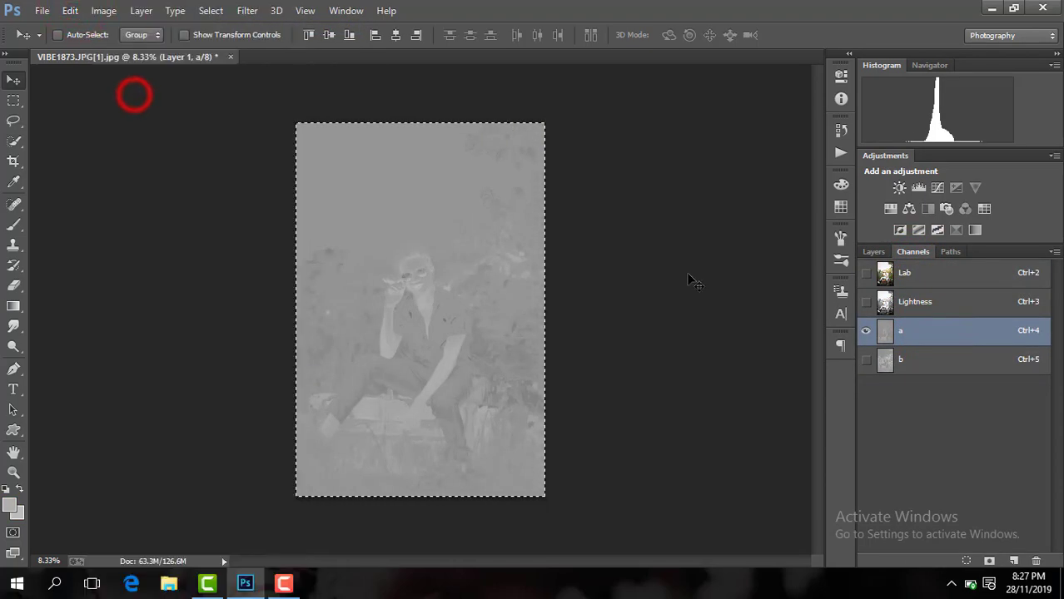
# Paste the copied a channel into the b channel, then return to the Lab composite and the layer view
pyautogui.click(945, 359)
pyautogui.click(70, 10)
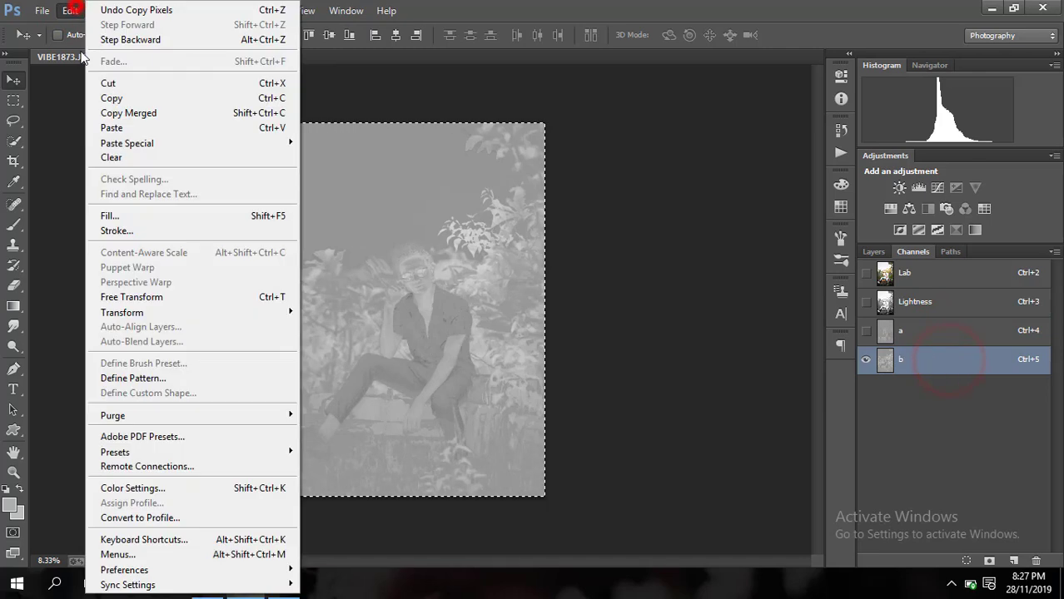
pyautogui.click(133, 128)
pyautogui.click(930, 273)
pyautogui.click(874, 252)
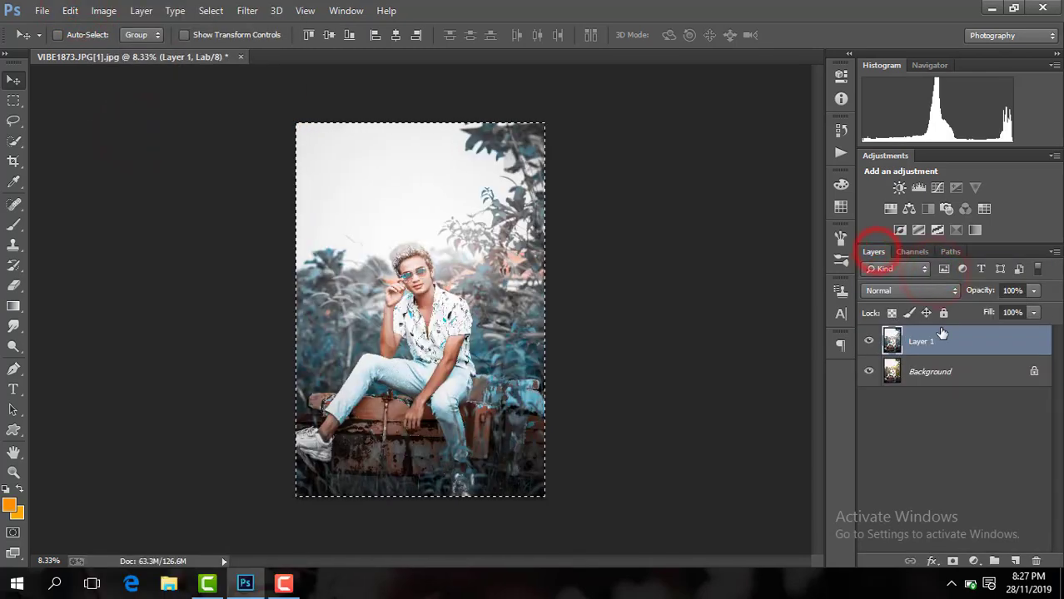
# Set the opacity of the channel-swapped Layer 1 to 66%
pyautogui.click(1033, 291)
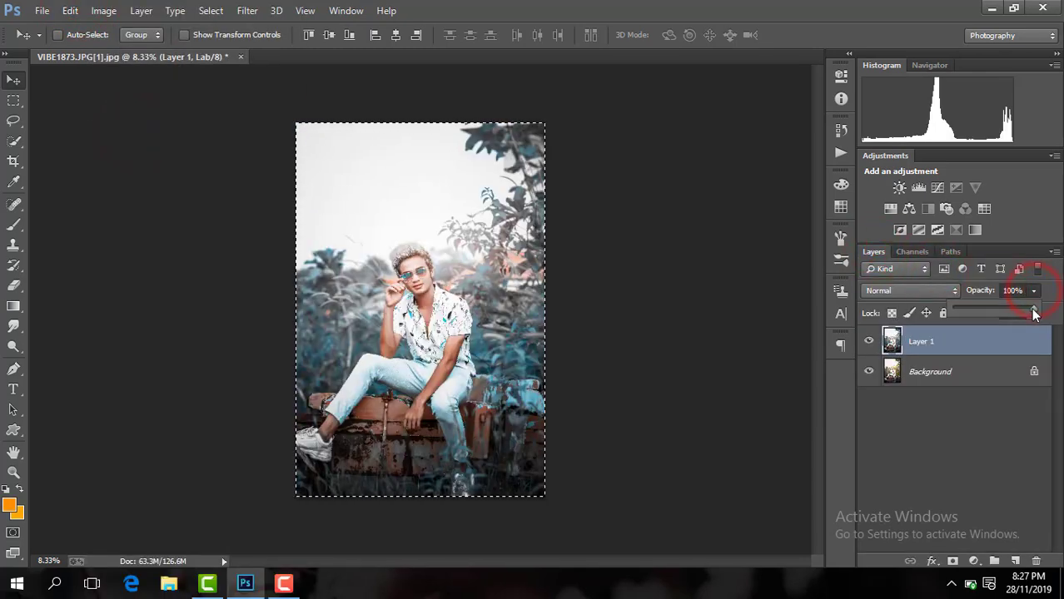
pyautogui.moveTo(1000, 313); pyautogui.dragTo(989, 315)
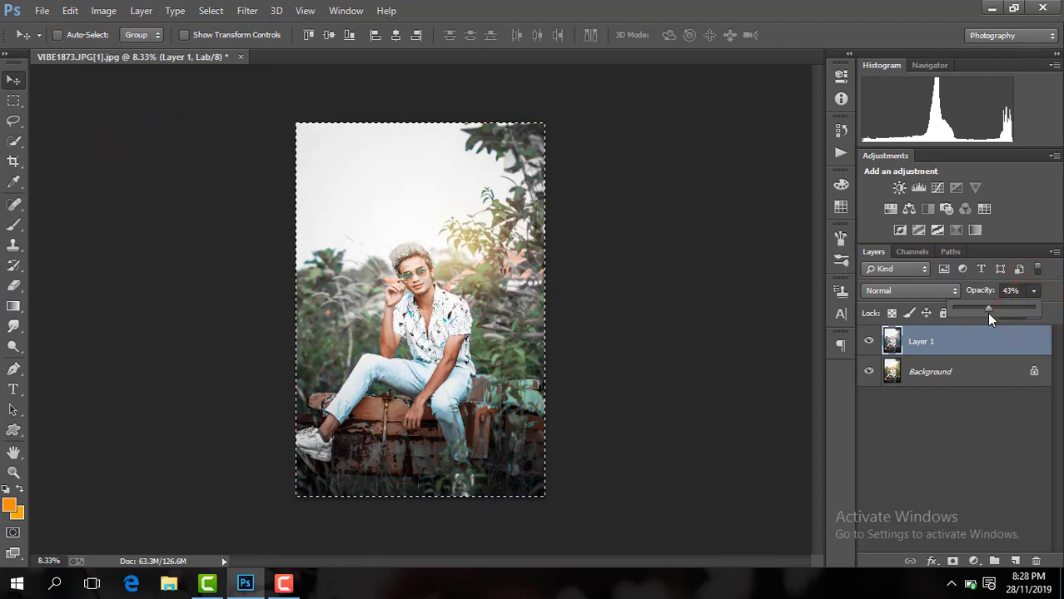
pyautogui.hotkey('ctrl', '+')
pyautogui.hotkey('ctrl', '+')
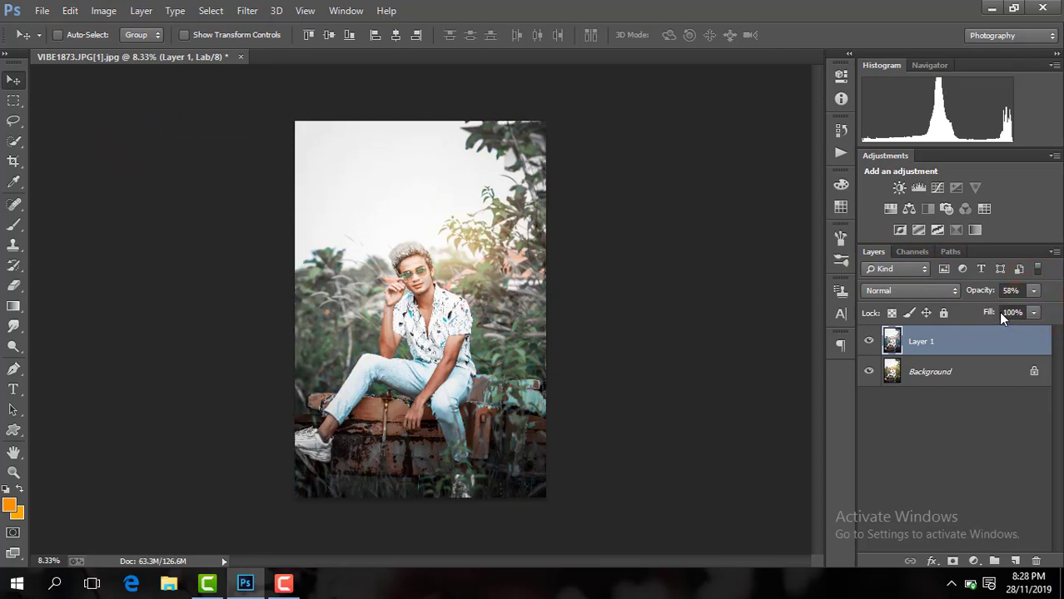
pyautogui.hotkey('ctrl', '-')
pyautogui.hotkey('ctrl', '-')
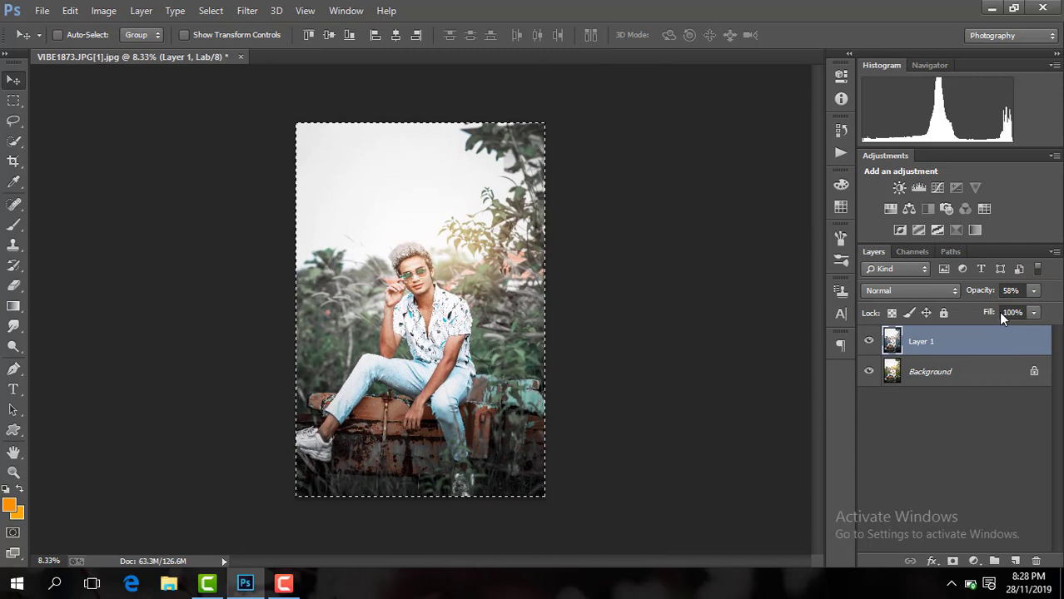
pyautogui.click(1032, 290)
pyautogui.moveTo(1023, 308); pyautogui.dragTo(1016, 313)
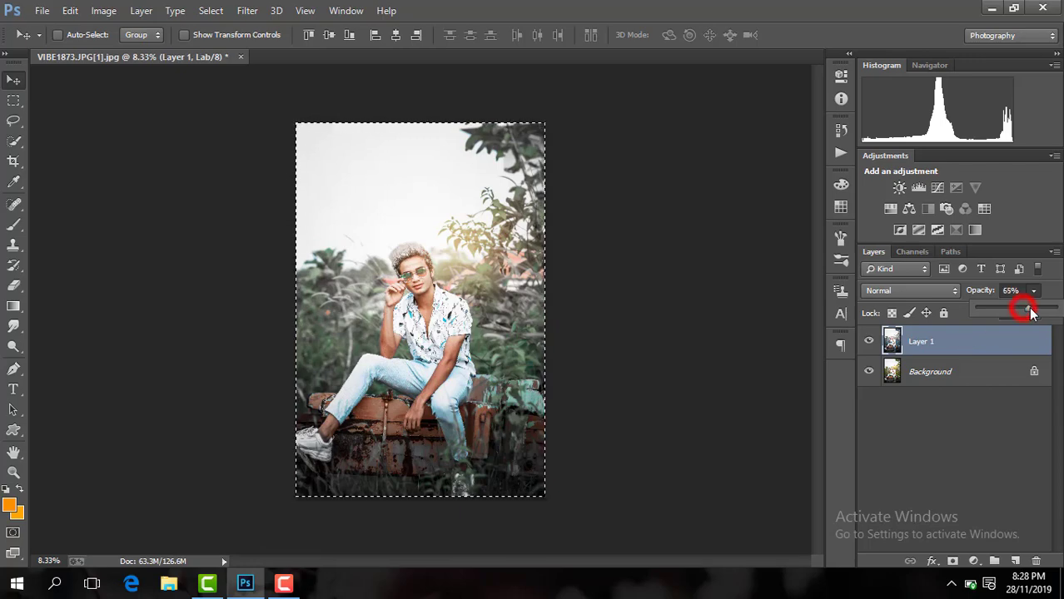
pyautogui.moveTo(1030, 311); pyautogui.dragTo(1031, 310)
# Flatten the image and duplicate the flattened result onto a new layer
pyautogui.rightClick(992, 325)
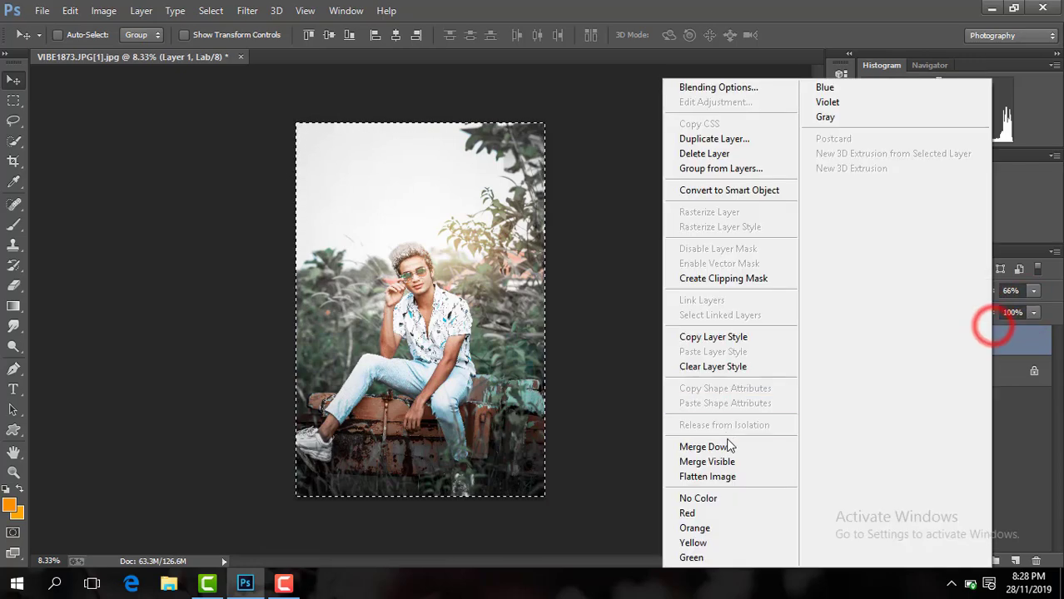
pyautogui.click(739, 475)
# Convert the image mode from Lab back to RGB Color, keeping the layers unmerged
pyautogui.click(103, 10)
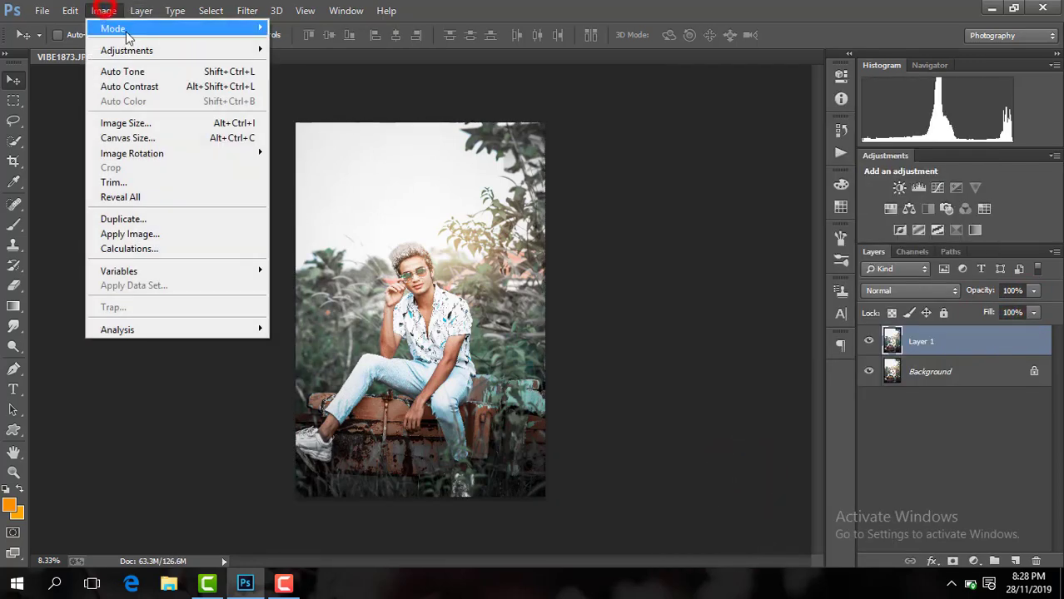
pyautogui.click(321, 91)
pyautogui.click(657, 227)
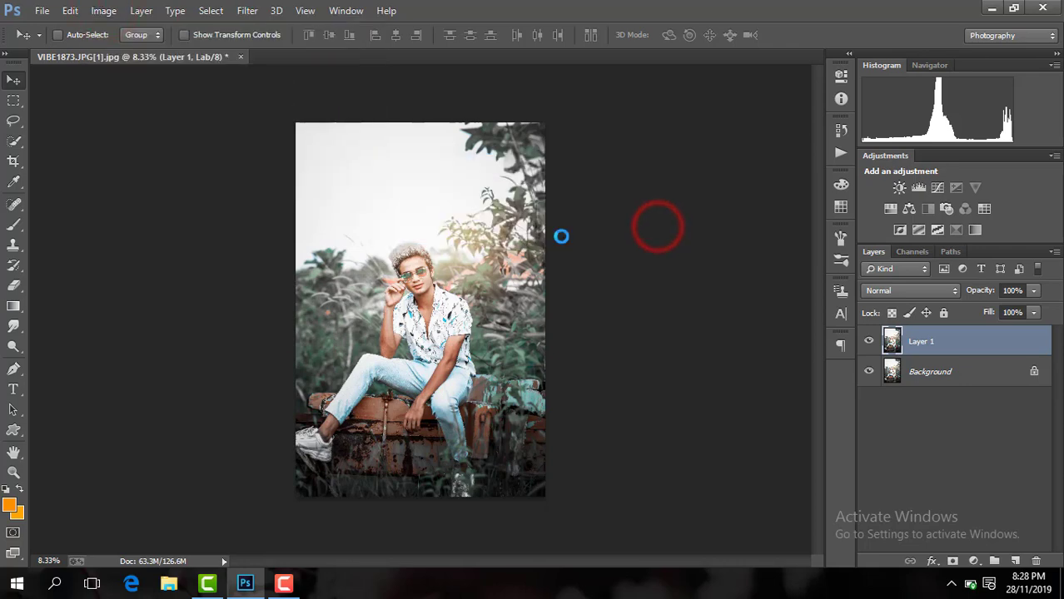
pyautogui.hotkey('ctrl', 'z')
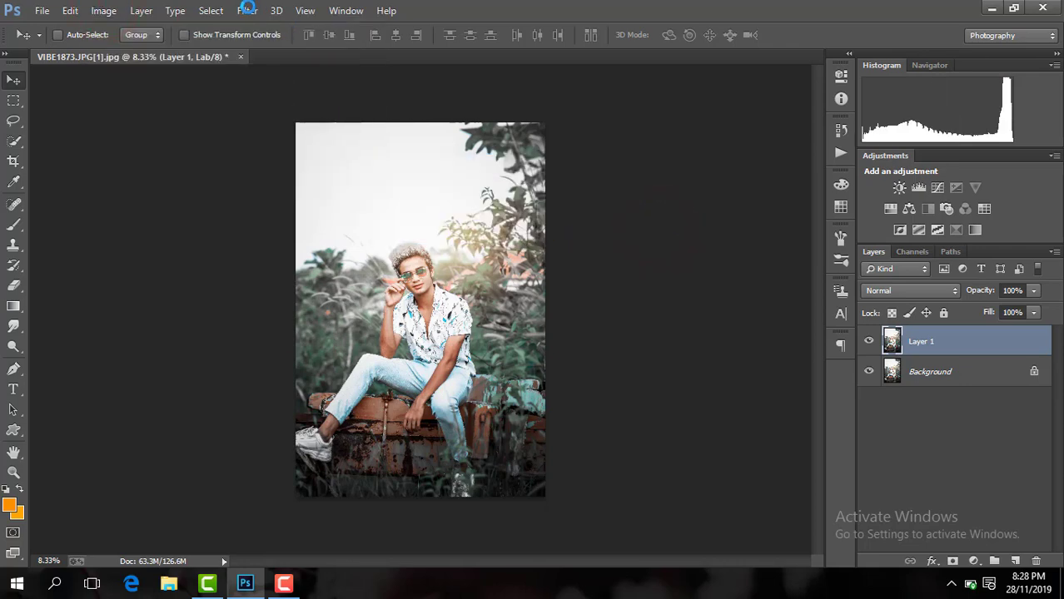
# Apply a Camera Raw filter to Layer 1 with Contrast +14, Highlights -72 and Blacks about -9
pyautogui.click(246, 10)
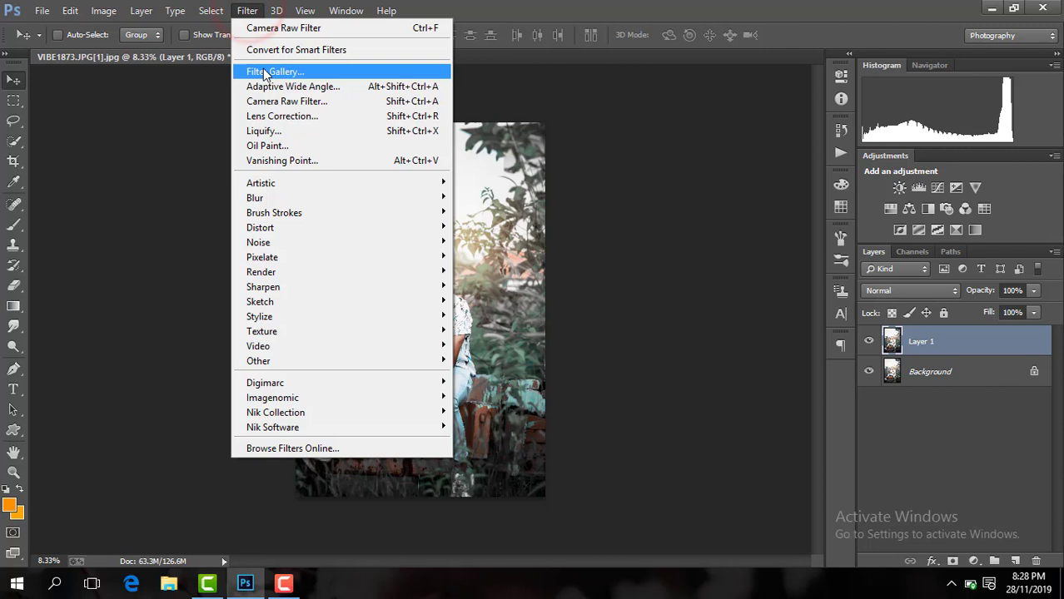
pyautogui.click(333, 99)
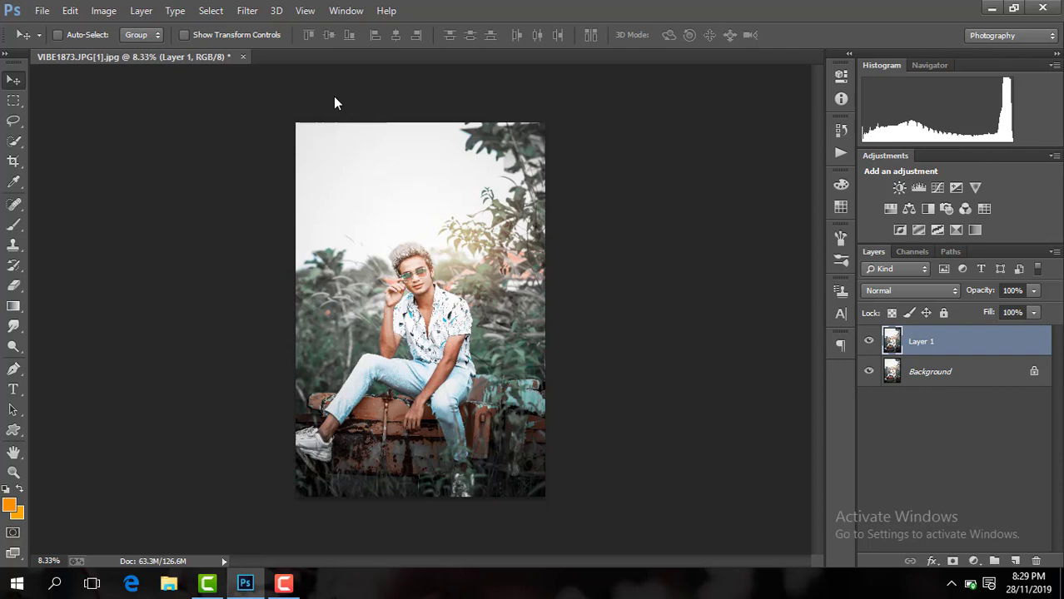
pyautogui.hotkey('ctrl', 'shift', 'a')
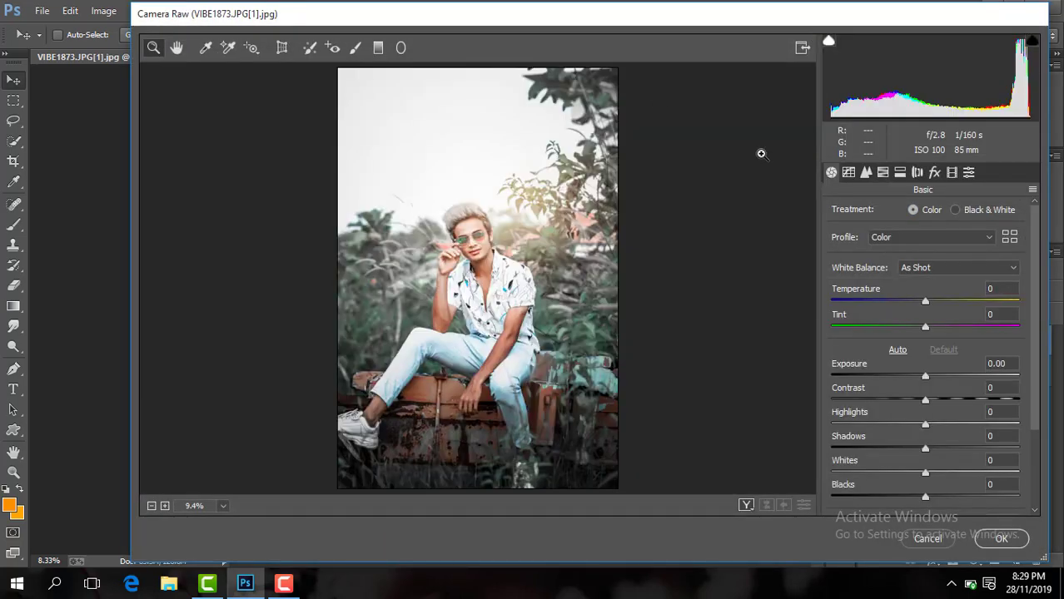
pyautogui.click(492, 262)
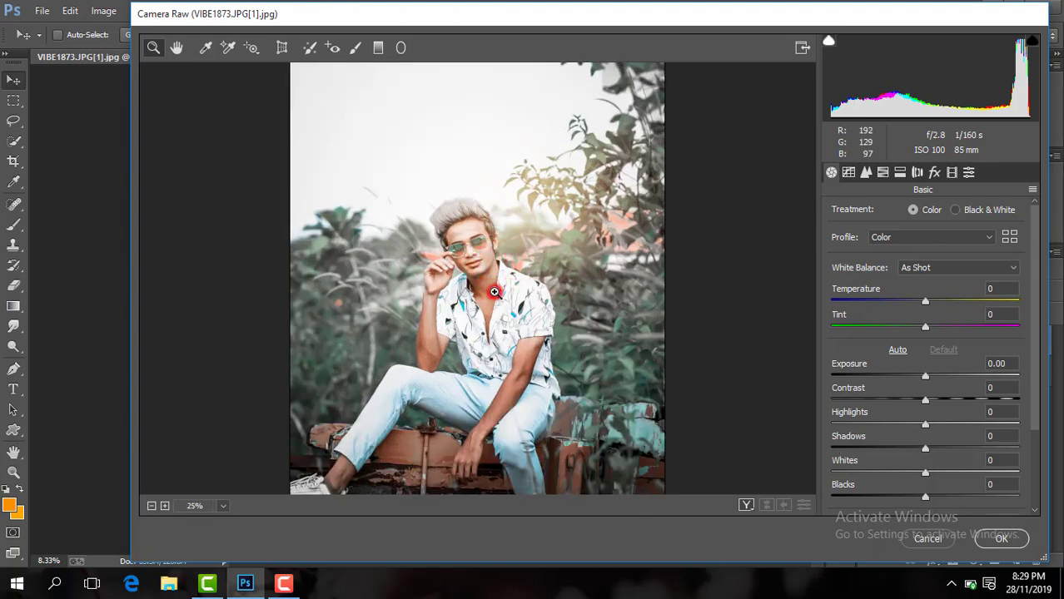
pyautogui.click(495, 291)
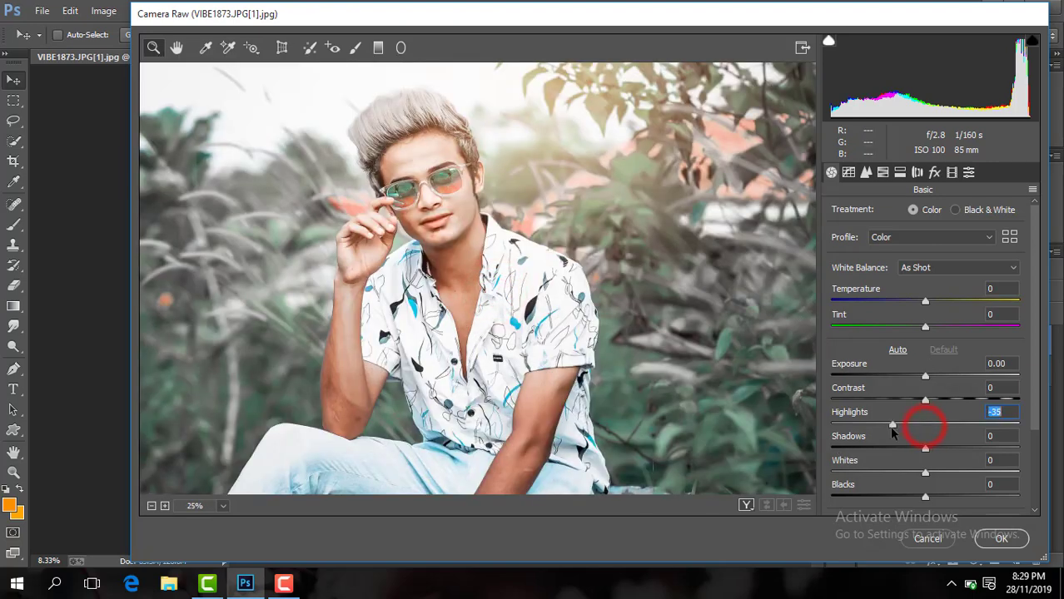
pyautogui.moveTo(892, 431); pyautogui.dragTo(859, 426)
pyautogui.moveTo(925, 400); pyautogui.dragTo(938, 401)
pyautogui.click(923, 493)
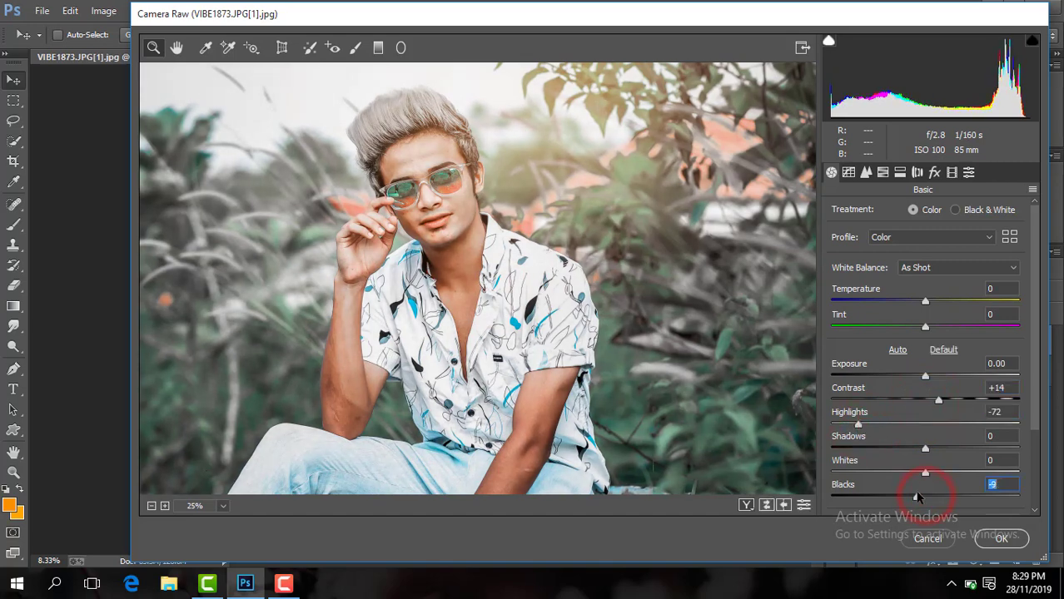
pyautogui.click(999, 538)
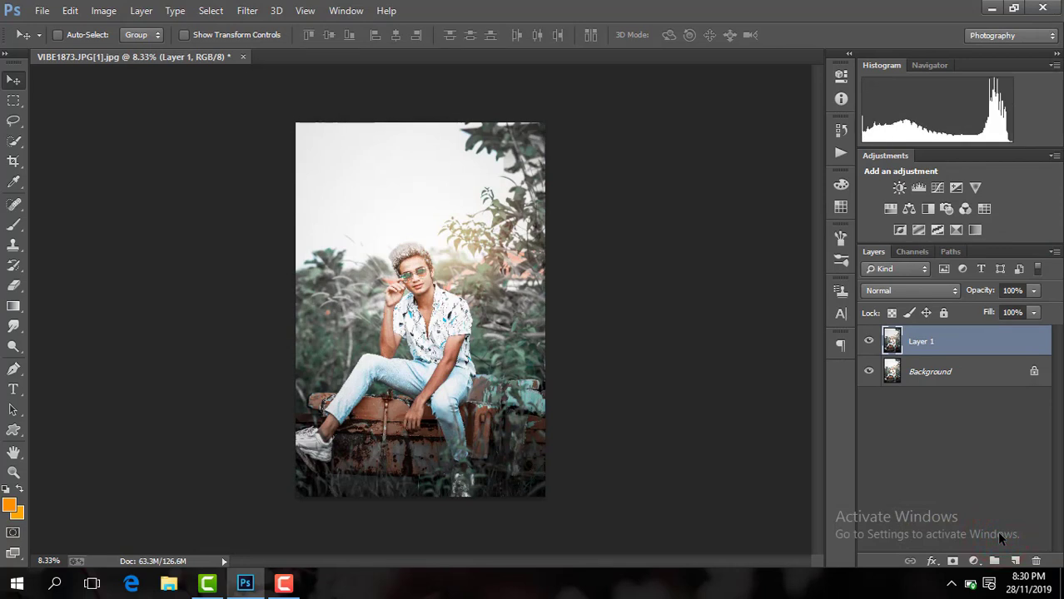
# Compare the portrait with and without Layer 1, and set that layer's opacity to 80%
pyautogui.click(866, 343)
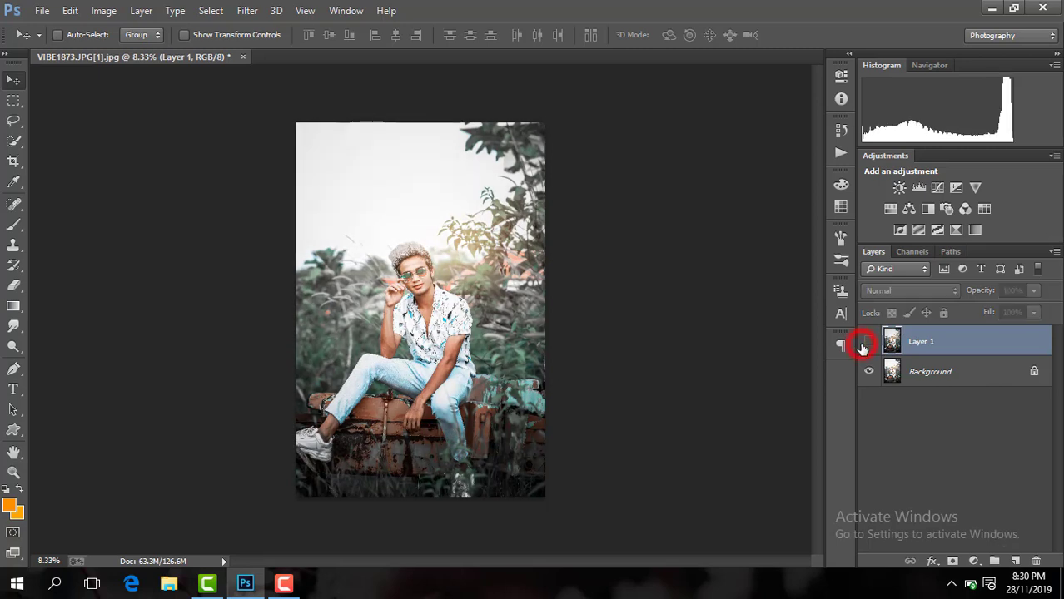
pyautogui.click(866, 343)
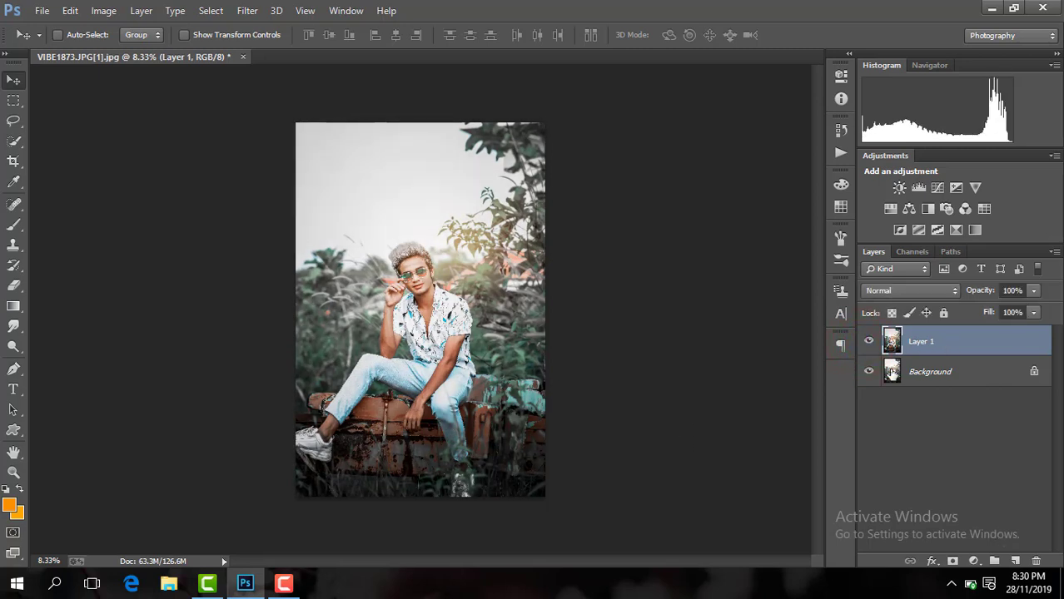
pyautogui.click(1033, 290)
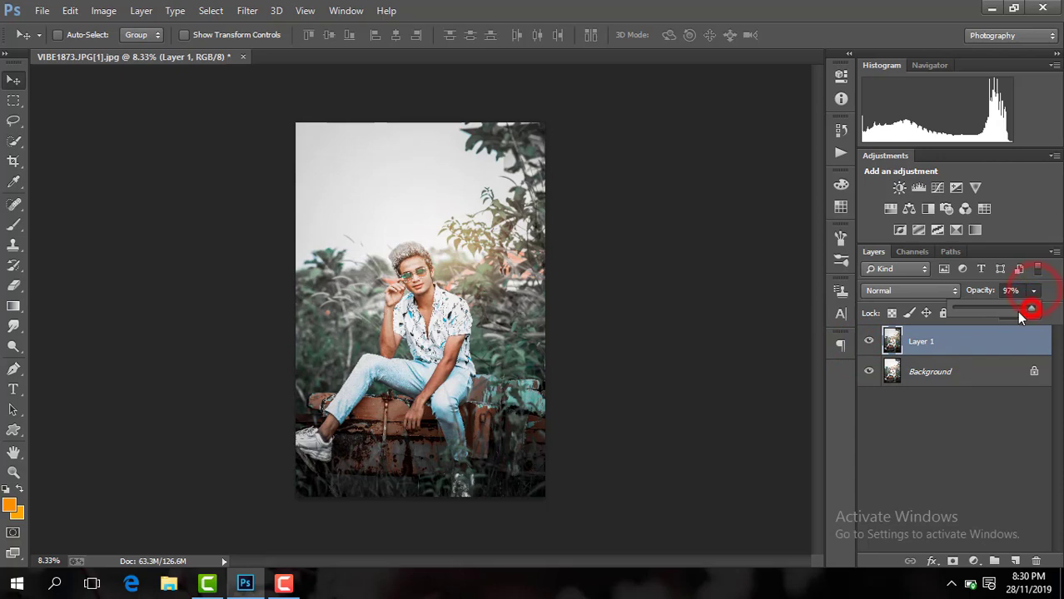
pyautogui.moveTo(1020, 317); pyautogui.dragTo(1017, 309)
pyautogui.click(945, 358)
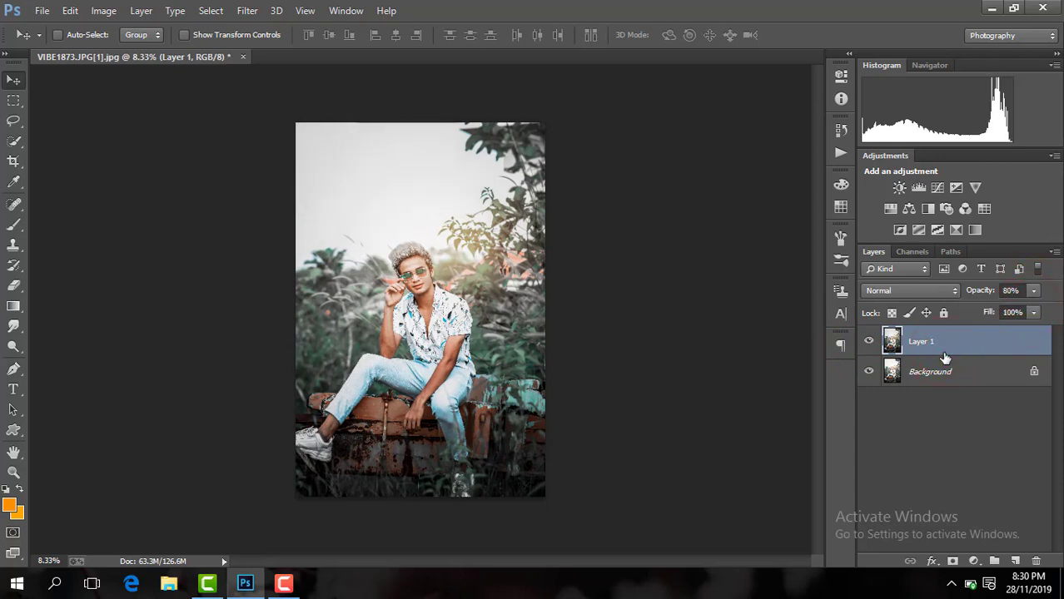
# Merge Layer 1 into the Background and duplicate the merged image onto a new layer
pyautogui.rightClick(945, 358)
pyautogui.click(692, 460)
pyautogui.hotkey('ctrl', 'j')
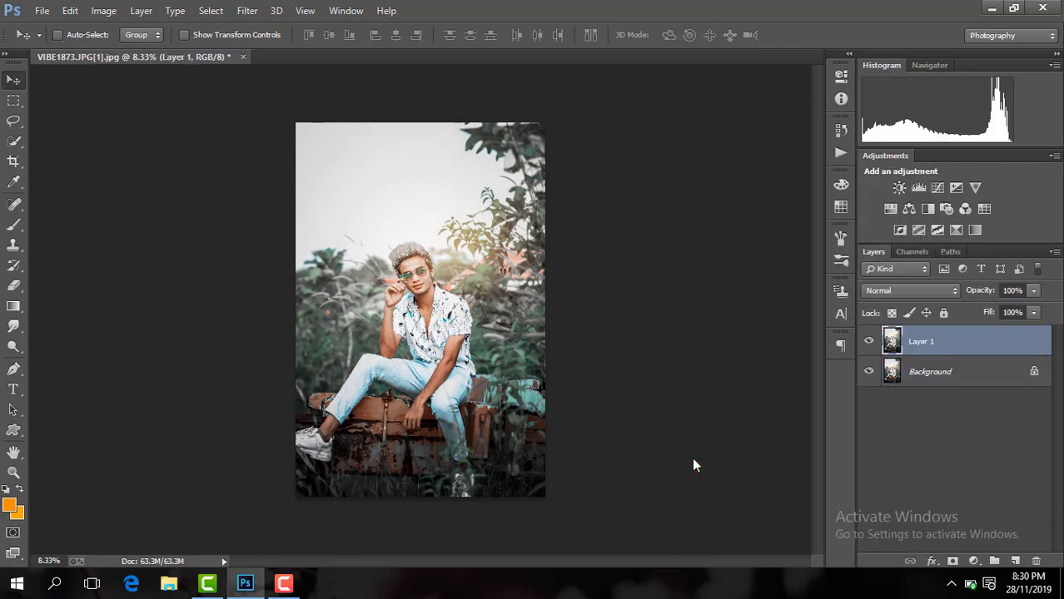
# Set Layer 1's opacity to 60% and smooth the forehead skin with the Smudge tool at 25% strength
pyautogui.hotkey('ctrl', '+')
pyautogui.hotkey('ctrl', '+')
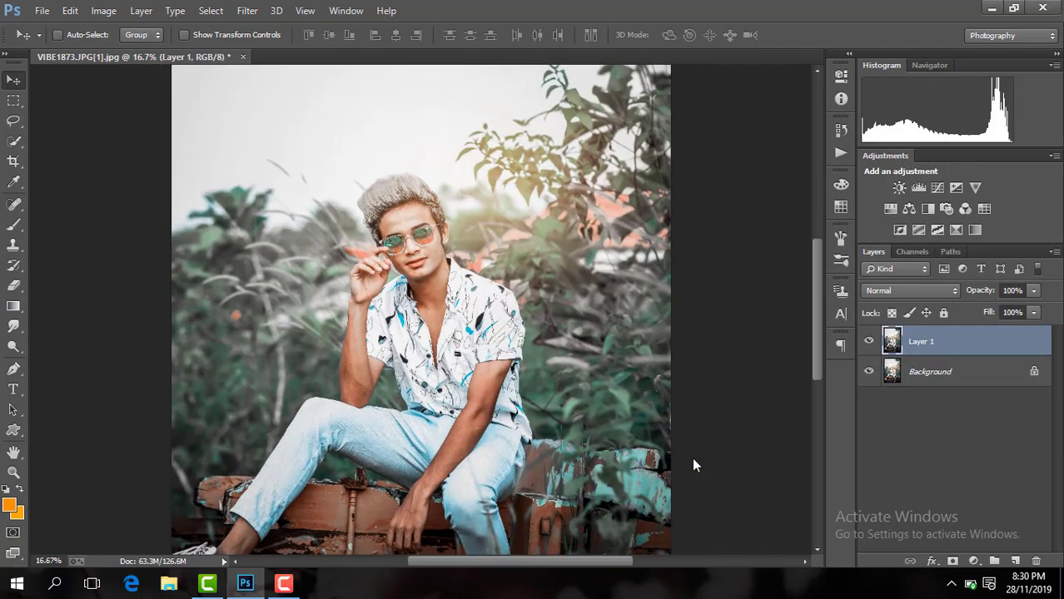
pyautogui.hotkey('ctrl', '+')
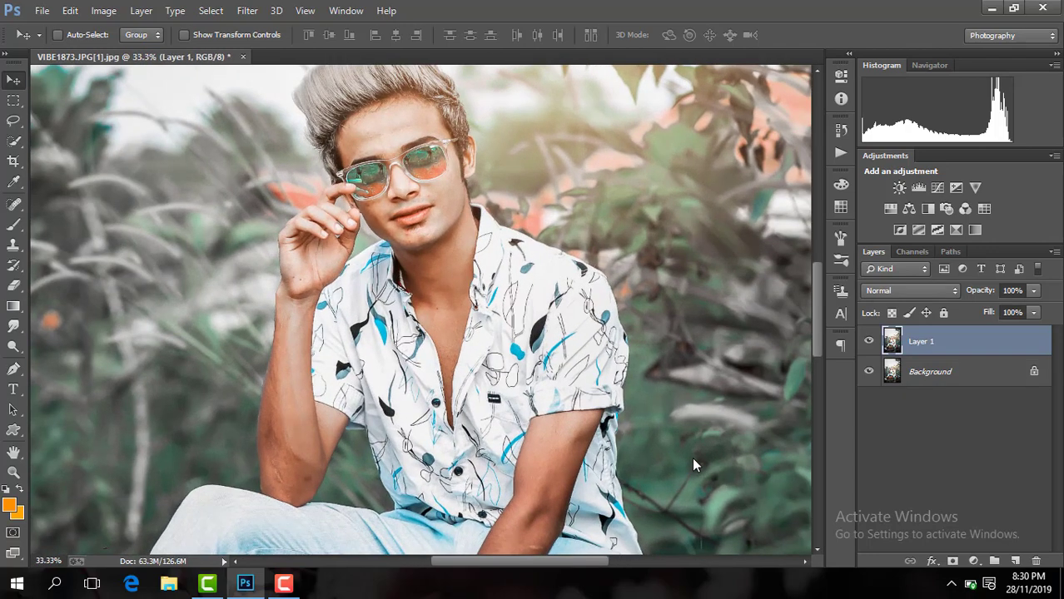
pyautogui.hotkey('ctrl', '+')
pyautogui.hotkey('ctrl', '+')
pyautogui.moveTo(541, 564); pyautogui.dragTo(537, 564)
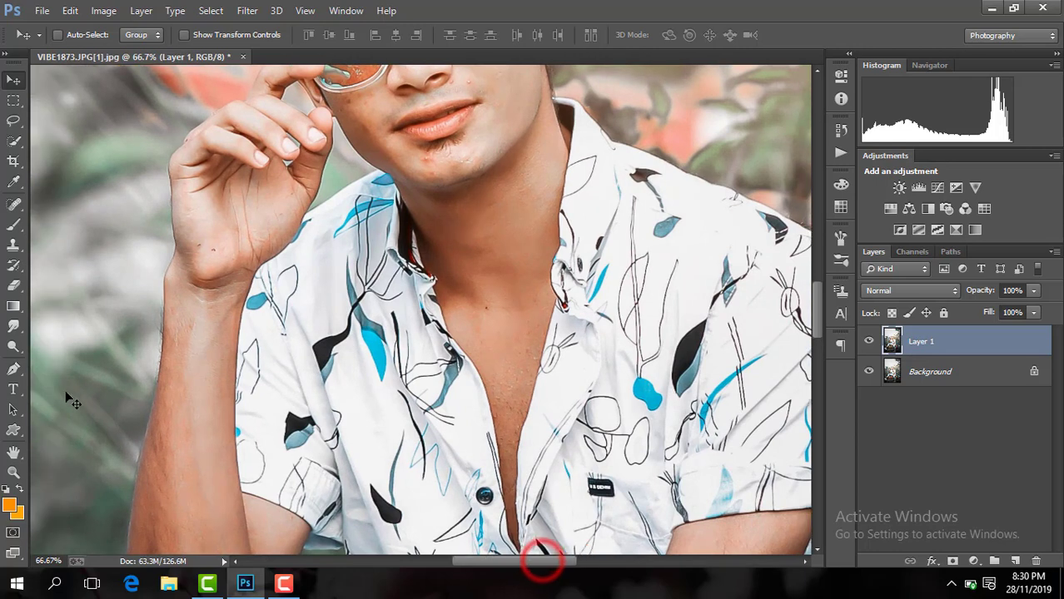
pyautogui.click(13, 326)
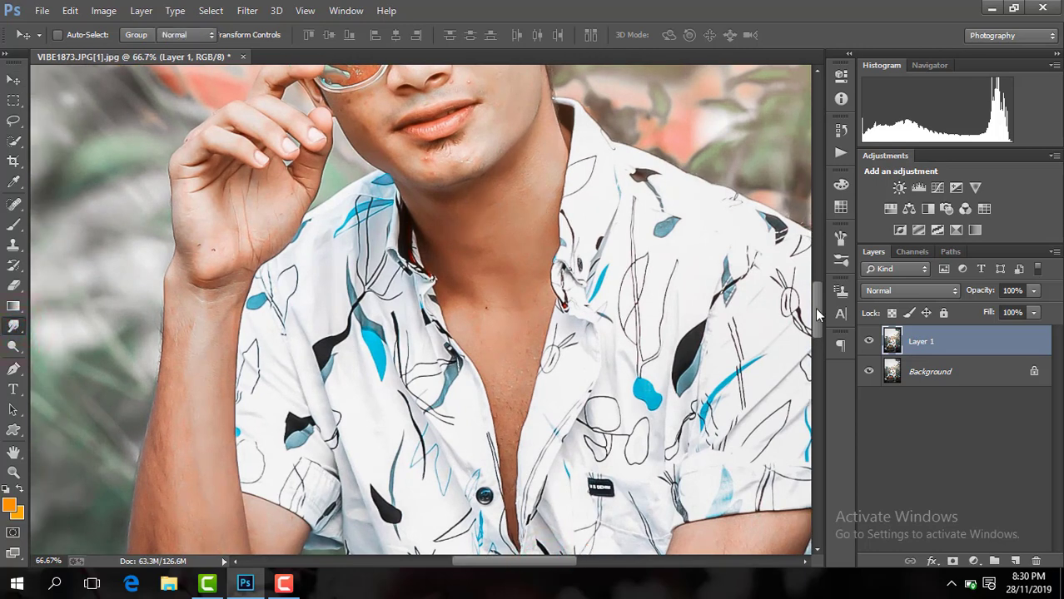
pyautogui.moveTo(814, 304); pyautogui.dragTo(816, 293)
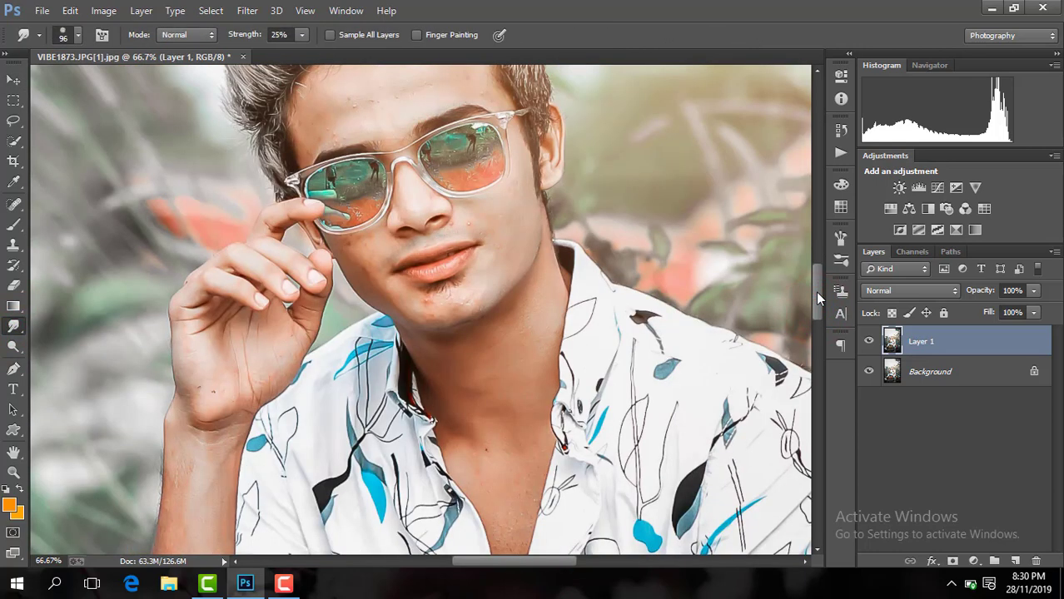
pyautogui.hotkey('ctrl', '+')
pyautogui.moveTo(815, 291); pyautogui.dragTo(814, 266)
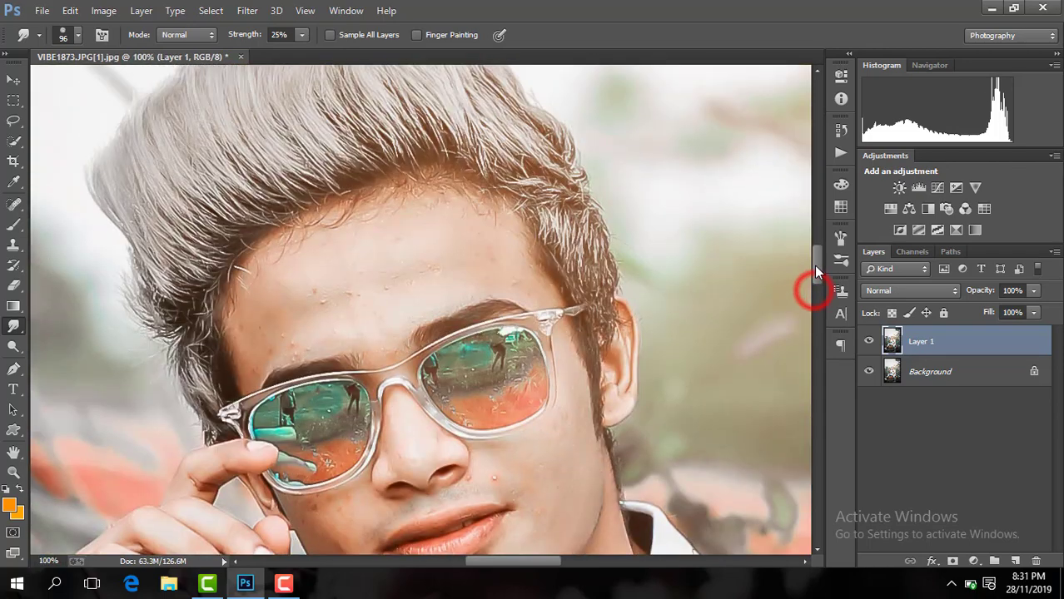
pyautogui.hotkey('ctrl', '+')
pyautogui.moveTo(504, 560); pyautogui.dragTo(499, 559)
pyautogui.hotkey('ctrl', '-')
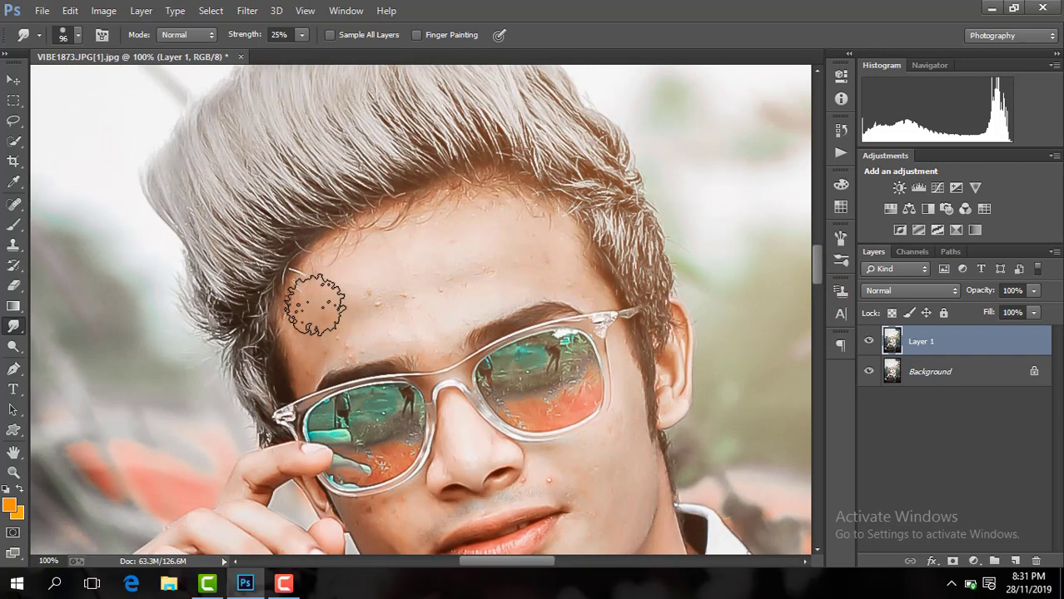
pyautogui.hotkey('ctrl', '+')
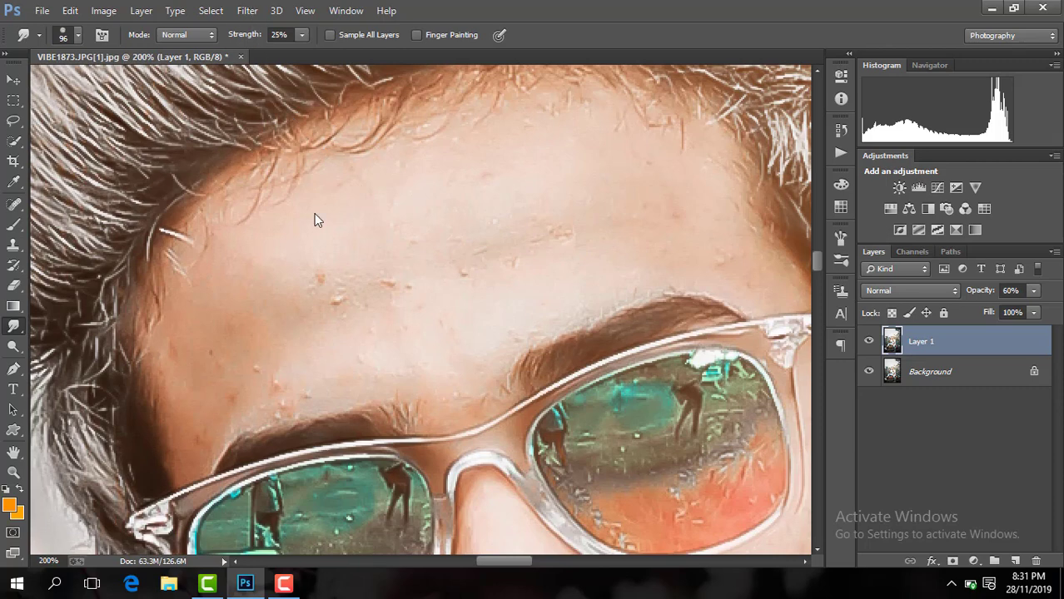
pyautogui.hotkey('ctrl', '-')
pyautogui.hotkey('ctrl', '+')
pyautogui.moveTo(427, 323); pyautogui.dragTo(416, 310)
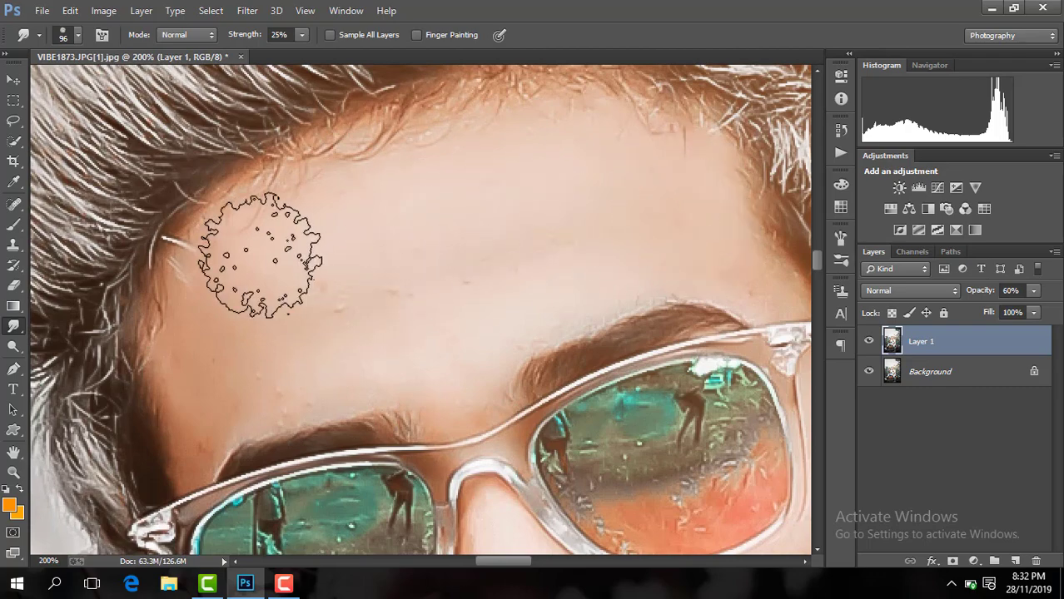
pyautogui.click(258, 337)
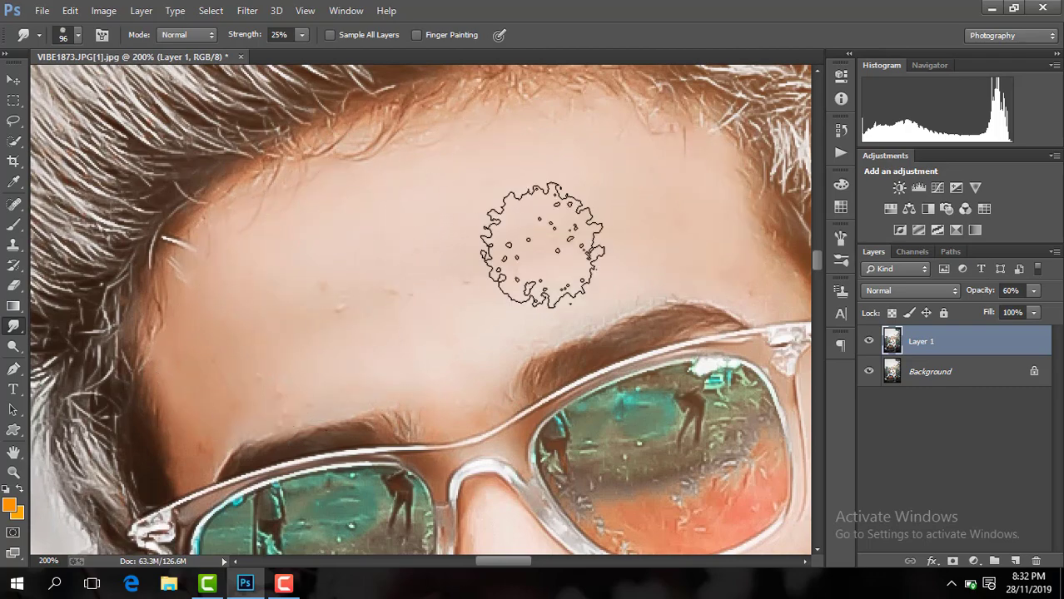
# Set the Smudge brush size to 64 px and smooth the skin of the cheek beside the raised hand
pyautogui.hotkey('ctrl', '-')
pyautogui.moveTo(525, 560); pyautogui.dragTo(535, 560)
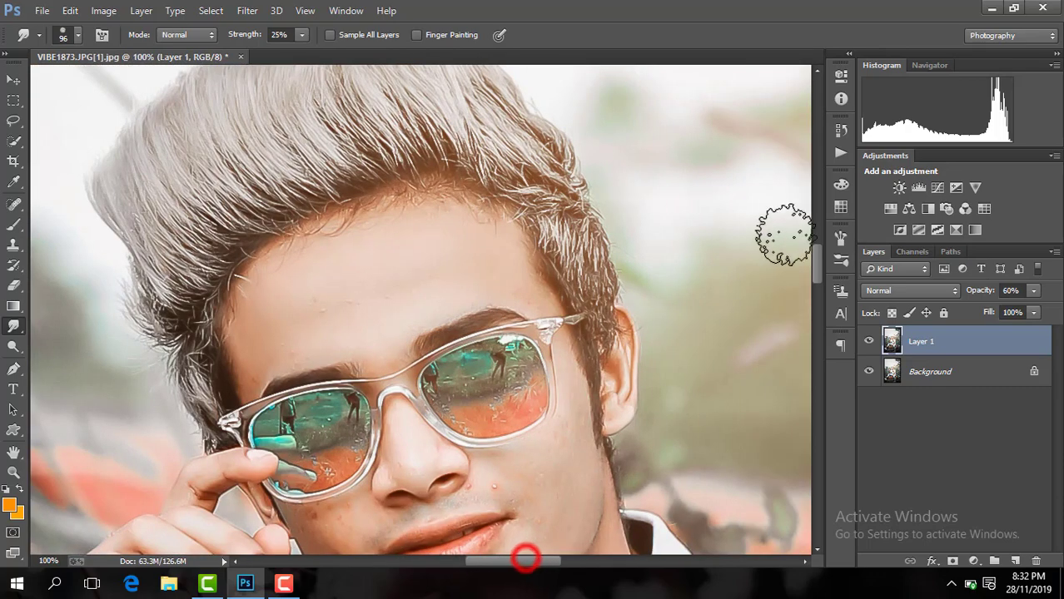
pyautogui.moveTo(817, 266); pyautogui.dragTo(821, 288)
pyautogui.hotkey('ctrl', '+')
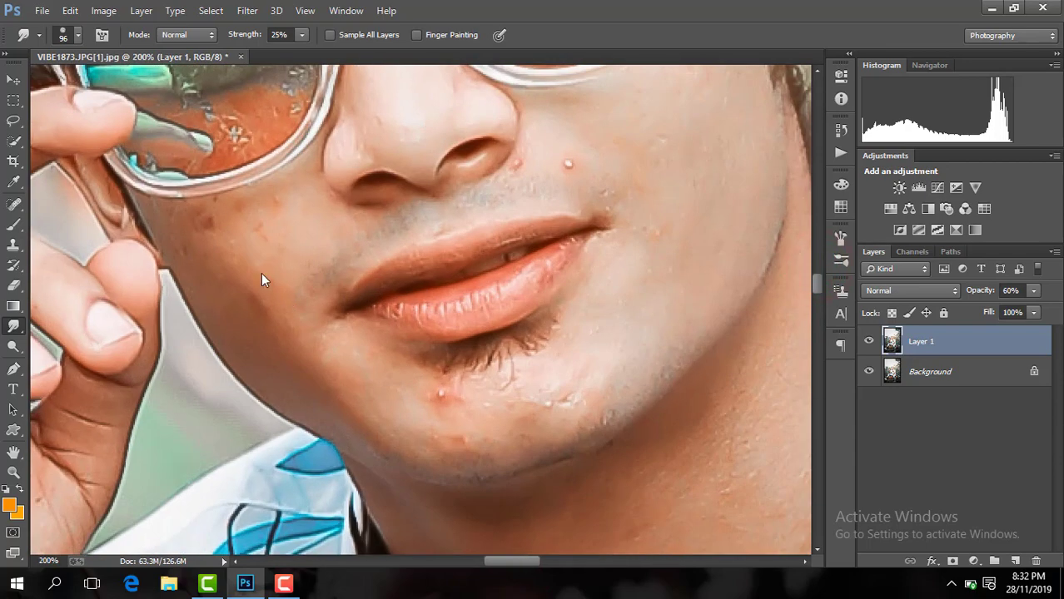
pyautogui.click(79, 37)
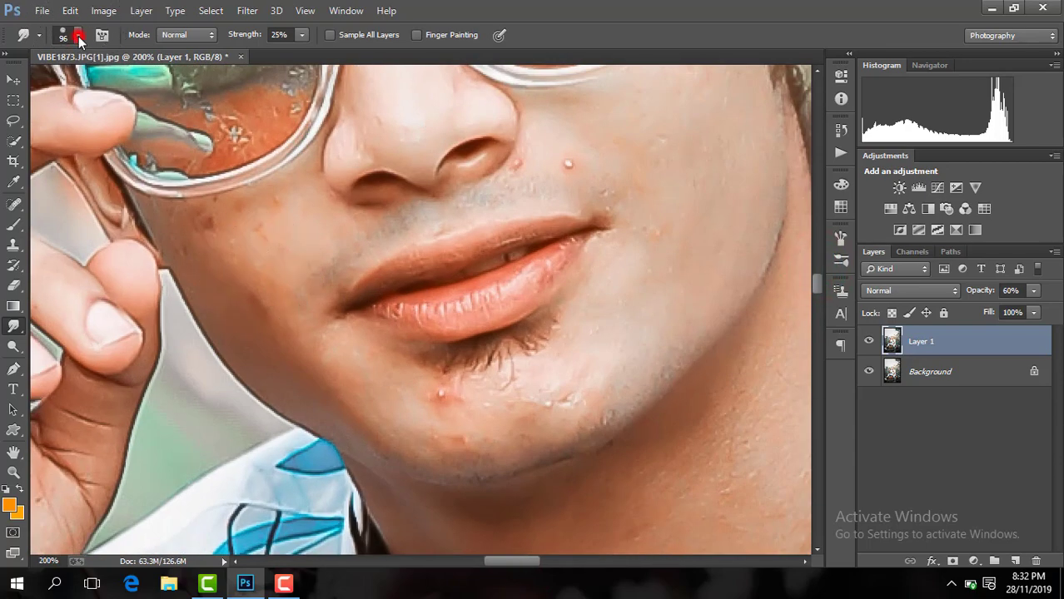
pyautogui.rightClick(119, 73)
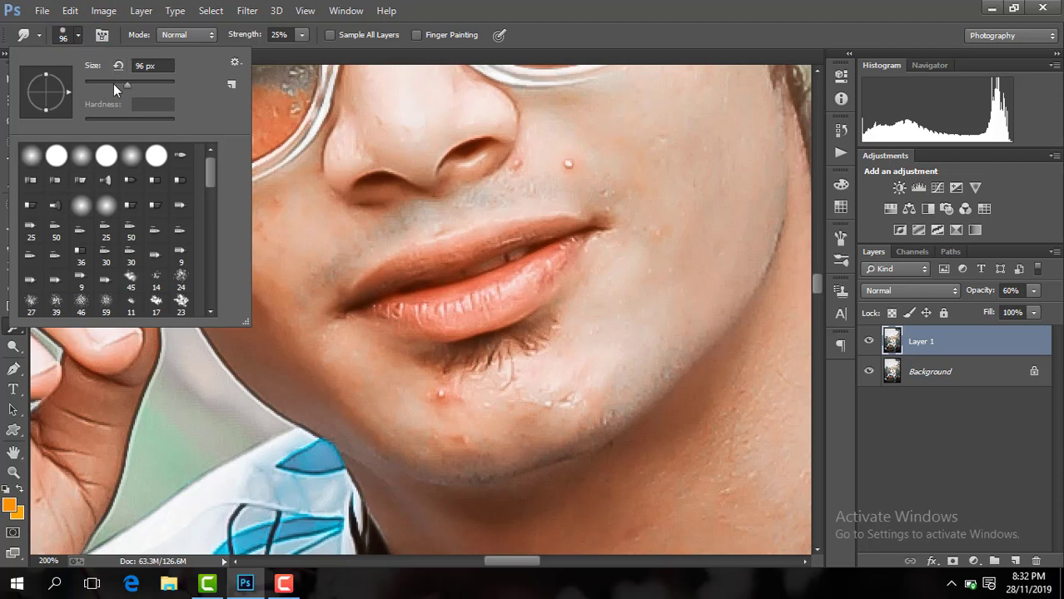
pyautogui.click(113, 83)
pyautogui.click(288, 243)
pyautogui.moveTo(274, 265)
pyautogui.mouseDown()
pyautogui.moveTo(202, 244)
pyautogui.moveTo(233, 220)
pyautogui.moveTo(256, 234)
pyautogui.mouseUp()
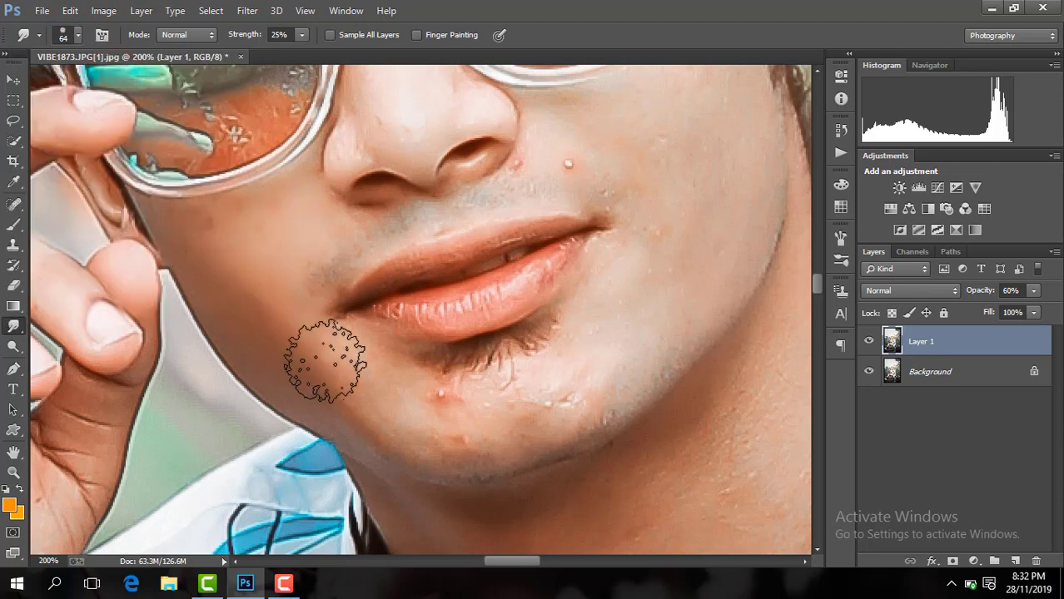
# Smudge the blemishes and uneven skin along the jaw, the chin and both sides of the mouth
pyautogui.moveTo(435, 418)
pyautogui.mouseDown()
pyautogui.moveTo(451, 413)
pyautogui.moveTo(395, 427)
pyautogui.moveTo(388, 418)
pyautogui.mouseUp()
pyautogui.moveTo(331, 356)
pyautogui.mouseDown()
pyautogui.moveTo(299, 363)
pyautogui.moveTo(356, 416)
pyautogui.mouseUp()
pyautogui.moveTo(283, 297)
pyautogui.mouseDown()
pyautogui.moveTo(240, 235)
pyautogui.moveTo(268, 229)
pyautogui.moveTo(243, 257)
pyautogui.mouseUp()
pyautogui.moveTo(267, 285); pyautogui.dragTo(181, 223)
pyautogui.moveTo(292, 345)
pyautogui.mouseDown()
pyautogui.moveTo(318, 399)
pyautogui.moveTo(380, 413)
pyautogui.mouseUp()
pyautogui.moveTo(498, 401)
pyautogui.mouseDown()
pyautogui.moveTo(573, 384)
pyautogui.moveTo(581, 345)
pyautogui.mouseUp()
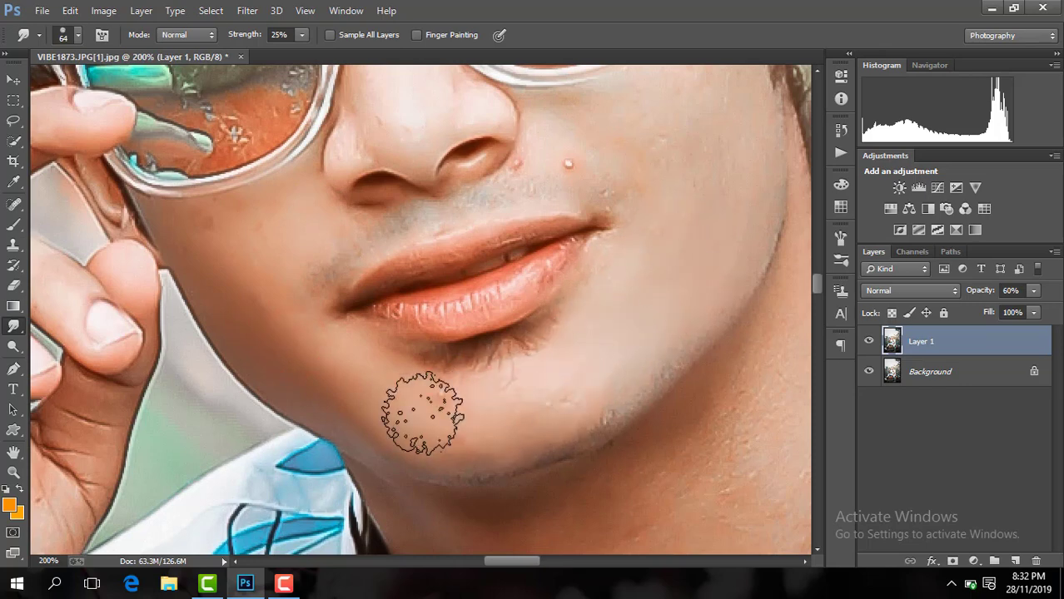
# Smooth the nose and the skin of both cheeks just below the sunglasses with the Smudge tool
pyautogui.moveTo(819, 276); pyautogui.dragTo(819, 268)
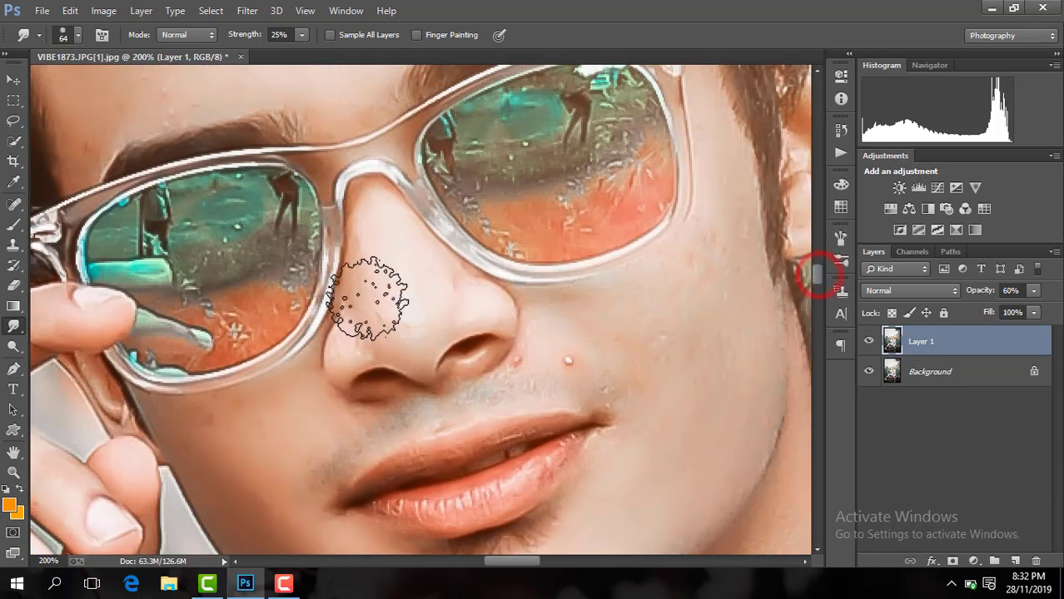
pyautogui.moveTo(369, 300)
pyautogui.mouseDown()
pyautogui.moveTo(399, 320)
pyautogui.moveTo(433, 281)
pyautogui.mouseUp()
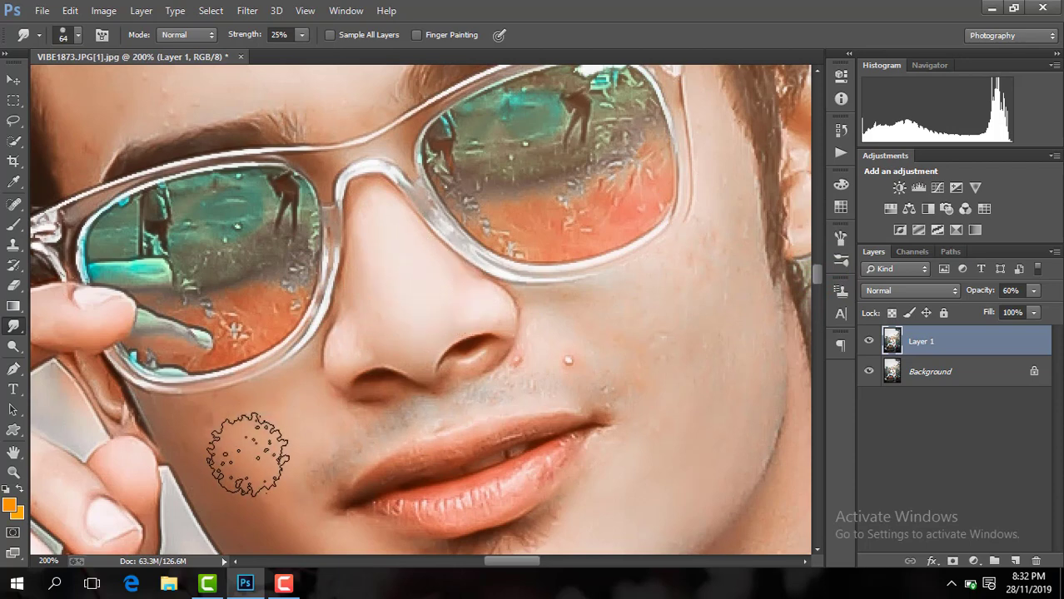
pyautogui.moveTo(249, 455)
pyautogui.mouseDown()
pyautogui.moveTo(246, 424)
pyautogui.moveTo(297, 381)
pyautogui.mouseUp()
pyautogui.moveTo(650, 341)
pyautogui.mouseDown()
pyautogui.moveTo(620, 321)
pyautogui.moveTo(633, 325)
pyautogui.moveTo(585, 320)
pyautogui.moveTo(672, 333)
pyautogui.moveTo(700, 291)
pyautogui.moveTo(595, 337)
pyautogui.mouseUp()
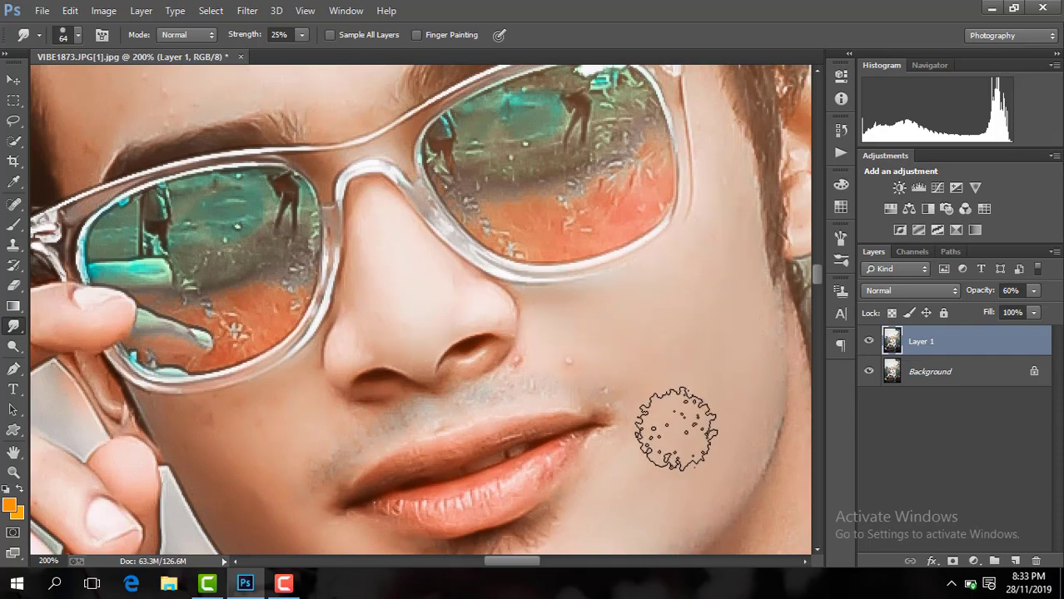
pyautogui.moveTo(377, 312); pyautogui.dragTo(374, 317)
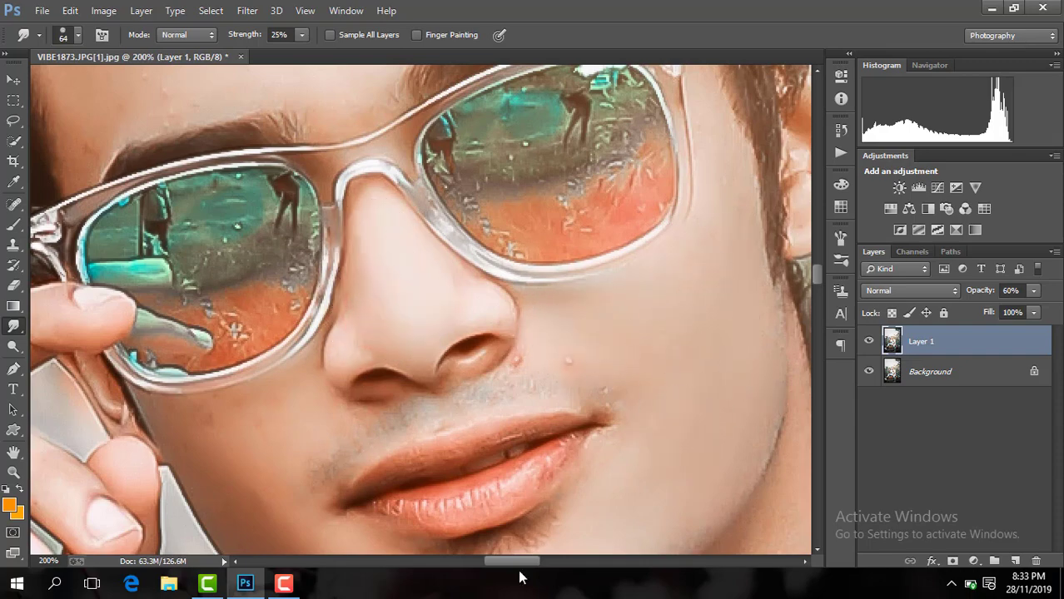
# Set the Smudge brush size to 149 px and smooth the neck and upper chest within the open collar
pyautogui.moveTo(528, 561); pyautogui.dragTo(540, 566)
pyautogui.hotkey('ctrl', '-')
pyautogui.hotkey('ctrl', '-')
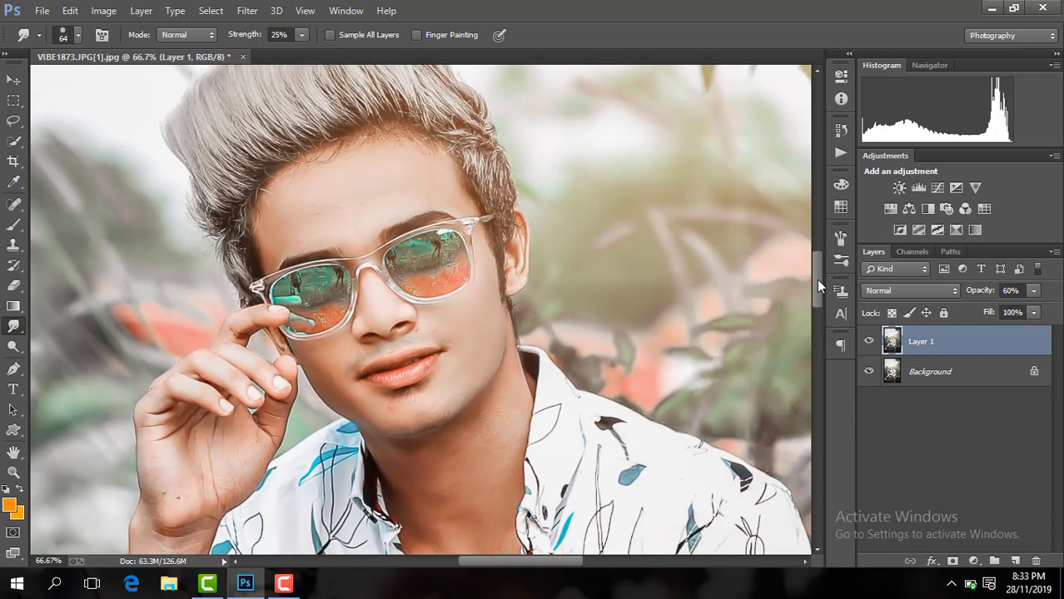
pyautogui.moveTo(815, 268); pyautogui.dragTo(817, 292)
pyautogui.hotkey('ctrl', '+')
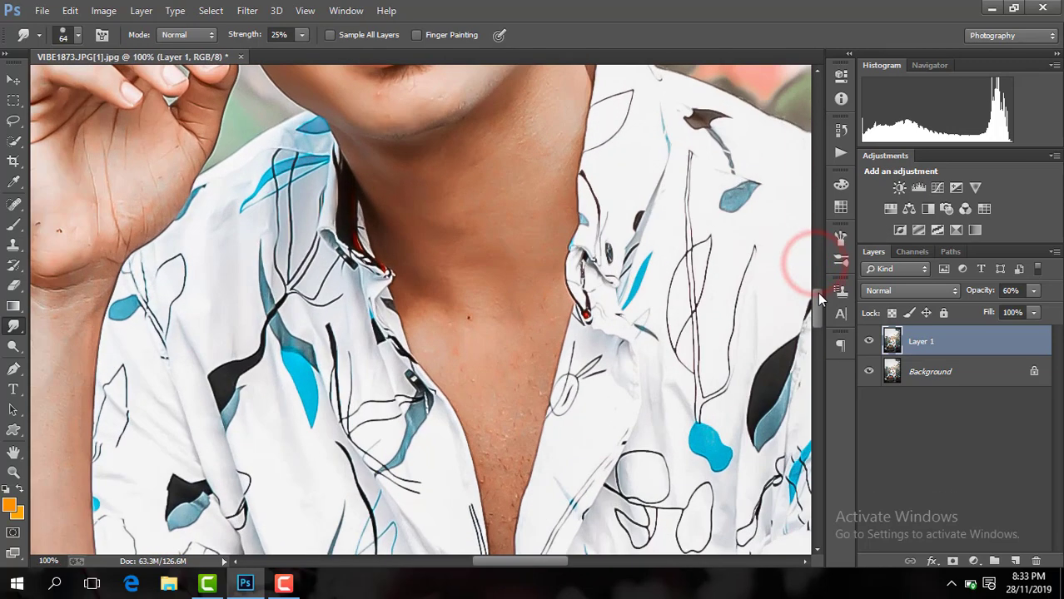
pyautogui.click(79, 35)
pyautogui.click(133, 84)
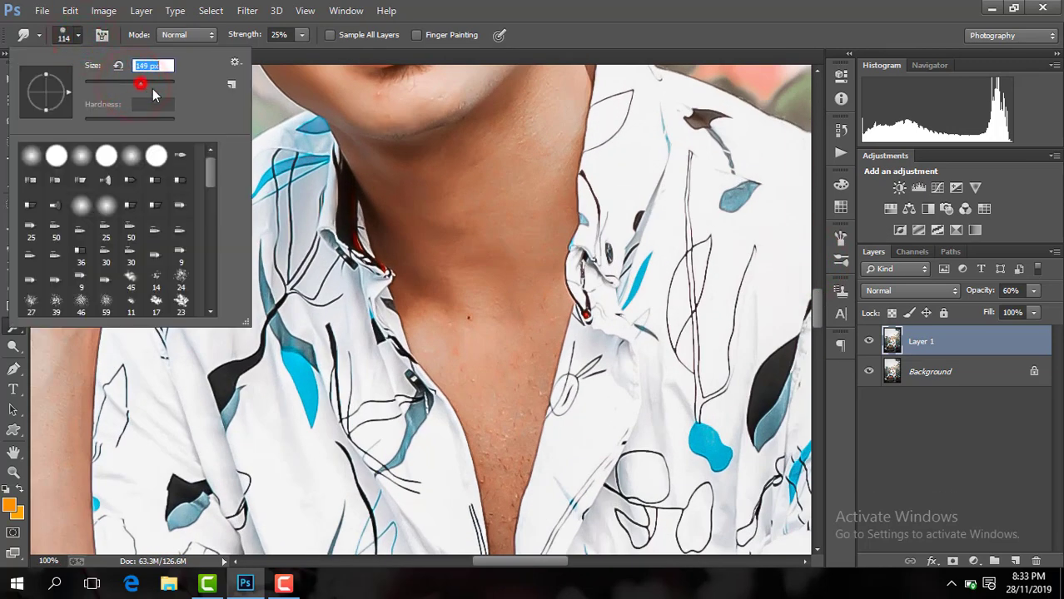
pyautogui.click(492, 257)
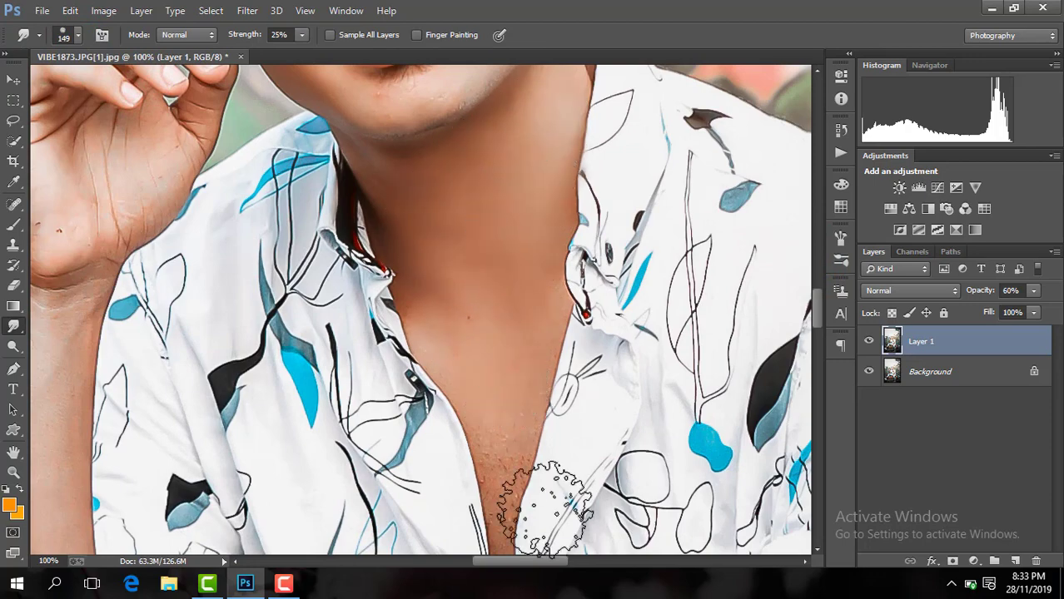
# Smudge the skin of the raised arm smooth from the elbow on the knee up to the wrist
pyautogui.moveTo(546, 561); pyautogui.dragTo(509, 561)
pyautogui.moveTo(817, 313); pyautogui.dragTo(817, 358)
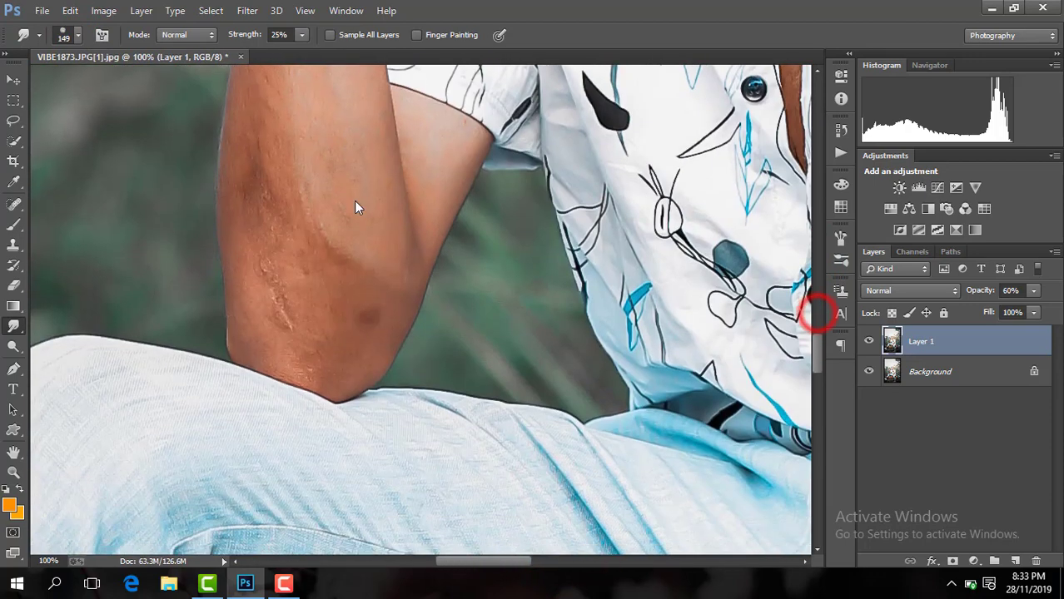
pyautogui.moveTo(355, 207)
pyautogui.mouseDown()
pyautogui.moveTo(297, 226)
pyautogui.moveTo(285, 142)
pyautogui.moveTo(285, 281)
pyautogui.moveTo(337, 315)
pyautogui.mouseUp()
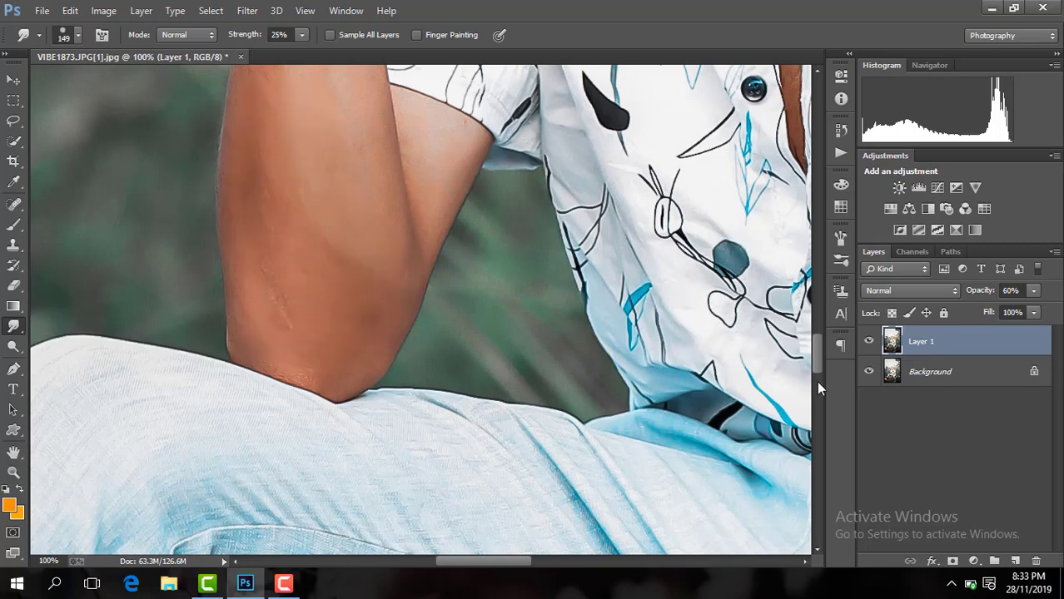
pyautogui.moveTo(819, 349); pyautogui.dragTo(819, 326)
pyautogui.moveTo(321, 415)
pyautogui.mouseDown()
pyautogui.moveTo(284, 370)
pyautogui.moveTo(299, 373)
pyautogui.moveTo(290, 325)
pyautogui.moveTo(334, 318)
pyautogui.moveTo(307, 164)
pyautogui.moveTo(287, 397)
pyautogui.mouseUp()
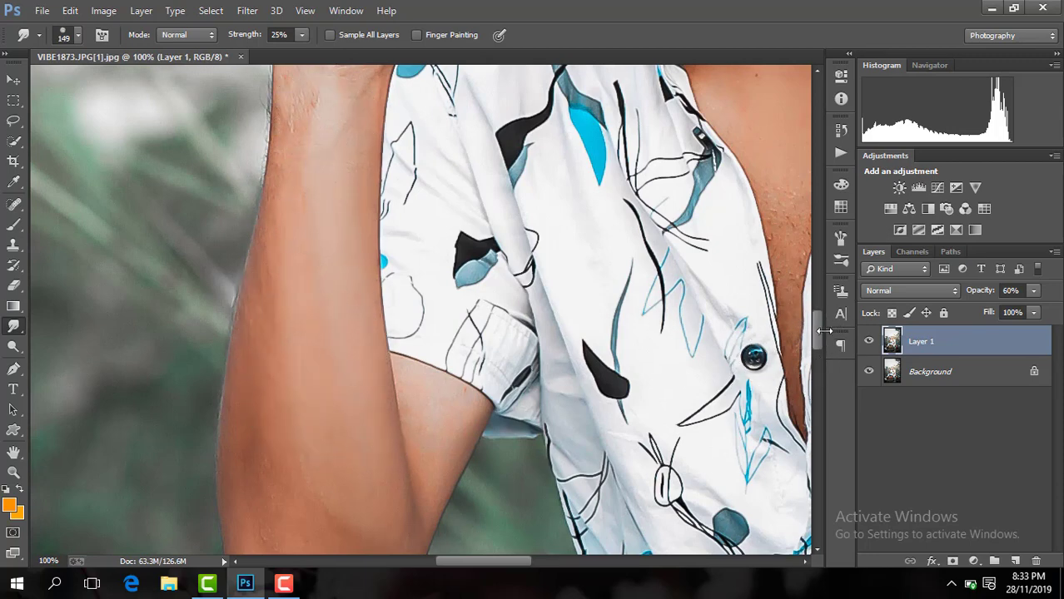
pyautogui.moveTo(820, 330); pyautogui.dragTo(819, 313)
pyautogui.moveTo(332, 417)
pyautogui.mouseDown()
pyautogui.moveTo(332, 242)
pyautogui.moveTo(329, 400)
pyautogui.mouseUp()
pyautogui.moveTo(330, 372)
pyautogui.mouseDown()
pyautogui.moveTo(321, 359)
pyautogui.moveTo(328, 290)
pyautogui.mouseUp()
# Smooth the lowered arm's skin from the shirt sleeve past the elbow to the forearm with the Smudge tool
pyautogui.hotkey('ctrl', '-')
pyautogui.moveTo(535, 564); pyautogui.dragTo(611, 564)
pyautogui.moveTo(815, 314); pyautogui.dragTo(823, 364)
pyautogui.hotkey('ctrl', '+')
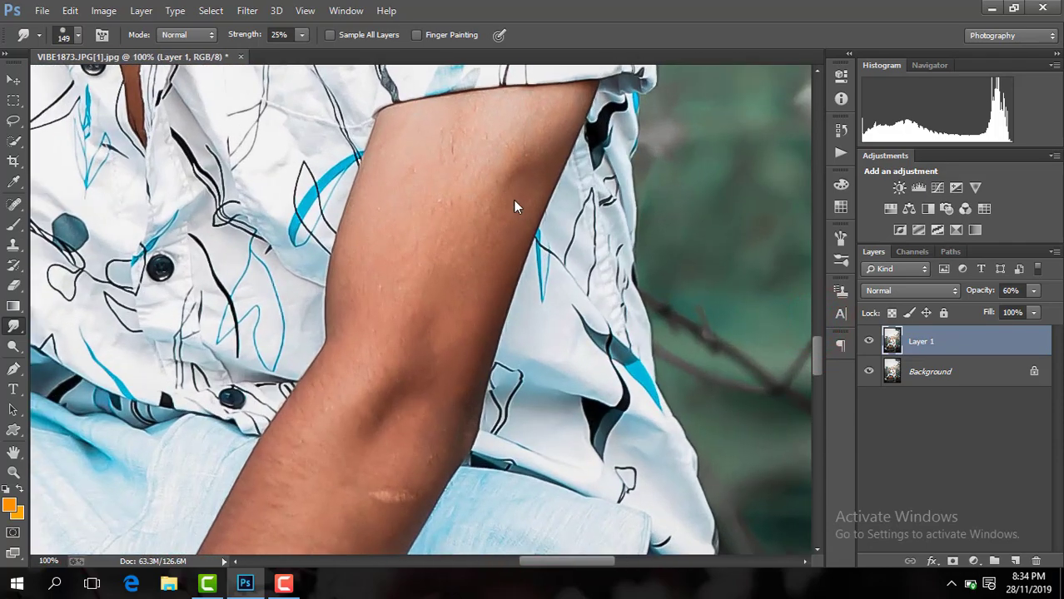
pyautogui.moveTo(475, 229)
pyautogui.mouseDown()
pyautogui.moveTo(467, 218)
pyautogui.moveTo(489, 192)
pyautogui.moveTo(425, 178)
pyautogui.mouseUp()
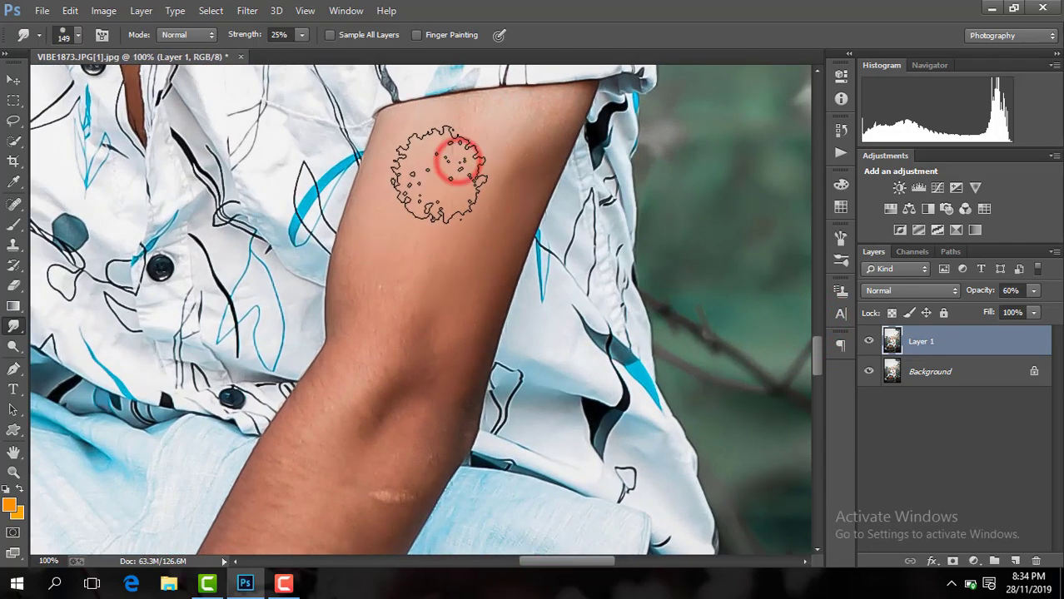
pyautogui.click(415, 351)
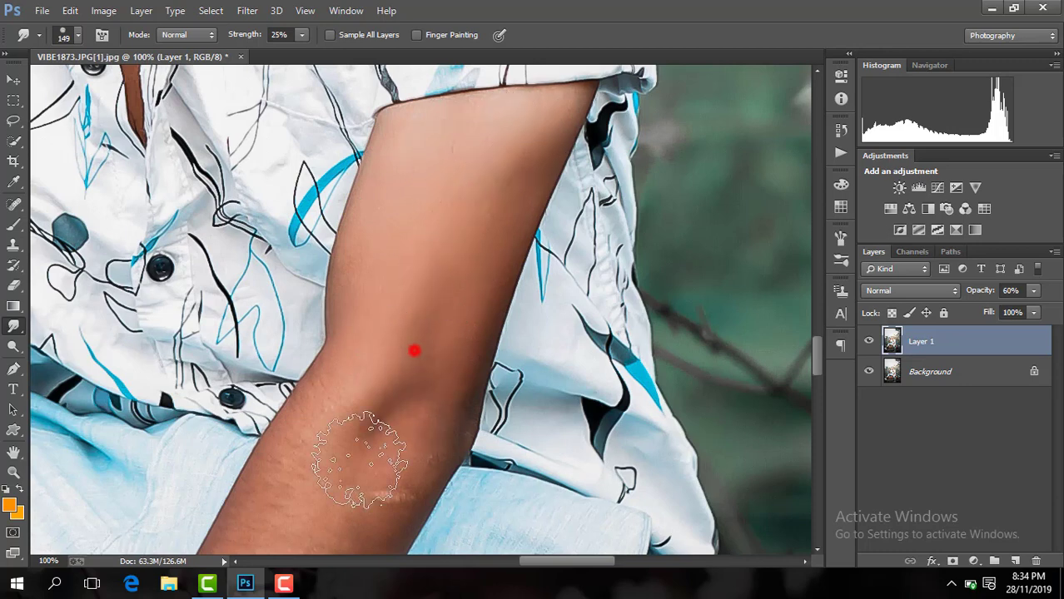
pyautogui.moveTo(819, 356); pyautogui.dragTo(819, 383)
pyautogui.moveTo(356, 261); pyautogui.dragTo(392, 190)
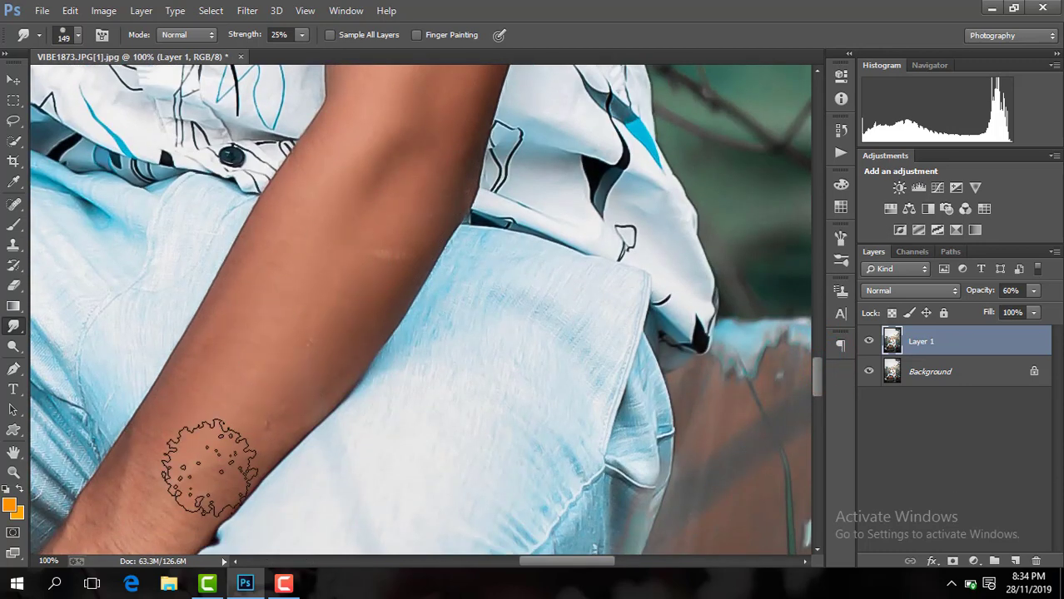
# Smudge the wrist and the back of the hand on the lowered arm smooth
pyautogui.moveTo(588, 560); pyautogui.dragTo(565, 560)
pyautogui.moveTo(820, 380); pyautogui.dragTo(820, 400)
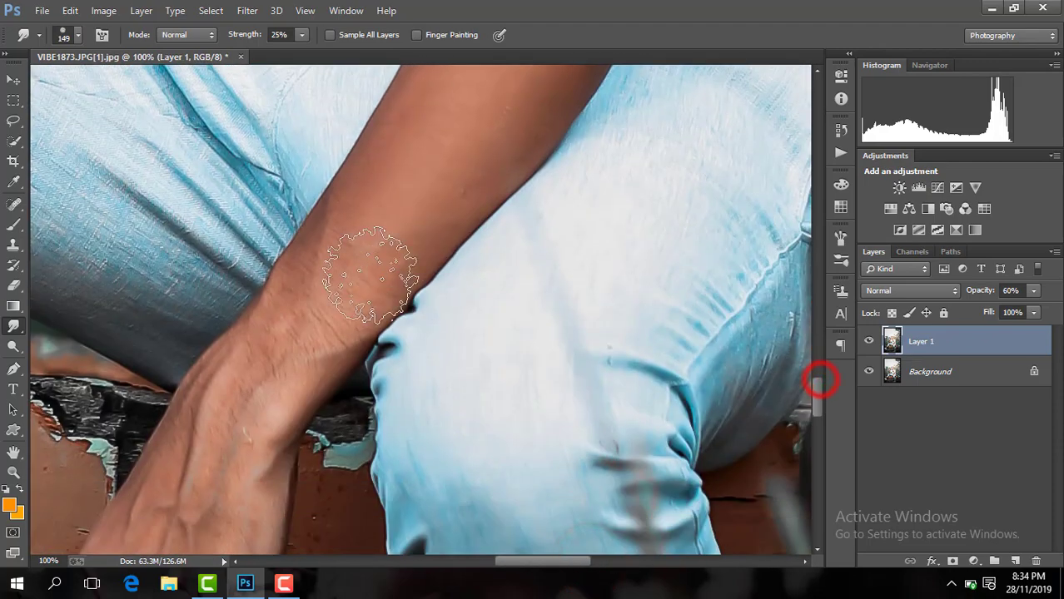
pyautogui.moveTo(340, 283)
pyautogui.mouseDown()
pyautogui.moveTo(262, 364)
pyautogui.moveTo(351, 228)
pyautogui.moveTo(261, 424)
pyautogui.mouseUp()
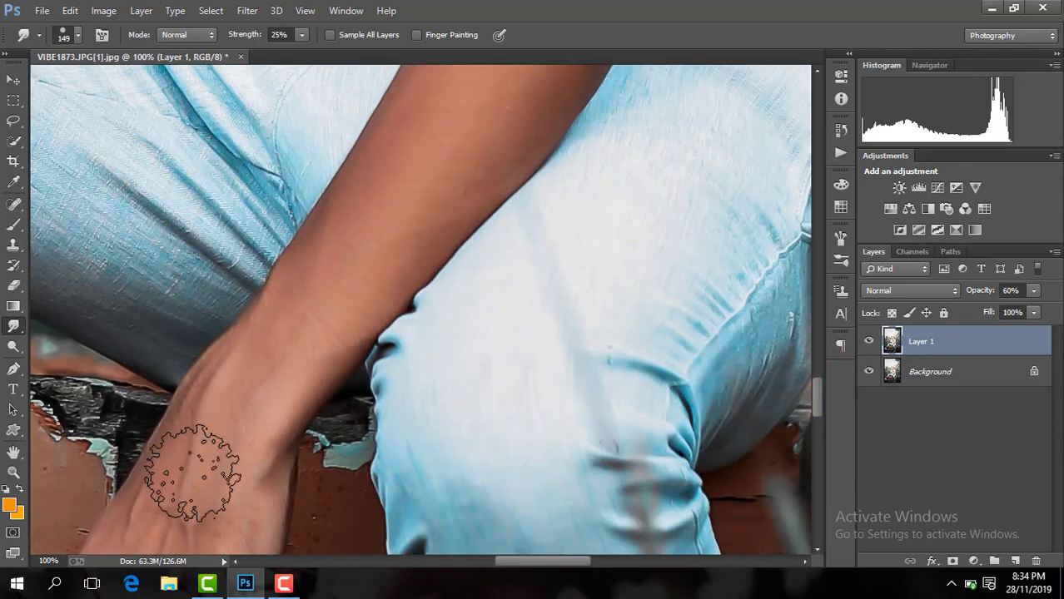
# Merge the smoothed Layer 1 into the Background and duplicate the result onto a new layer
pyautogui.hotkey('ctrl', '-')
pyautogui.hotkey('ctrl', '-')
pyautogui.hotkey('ctrl', '-')
pyautogui.hotkey('ctrl', '-')
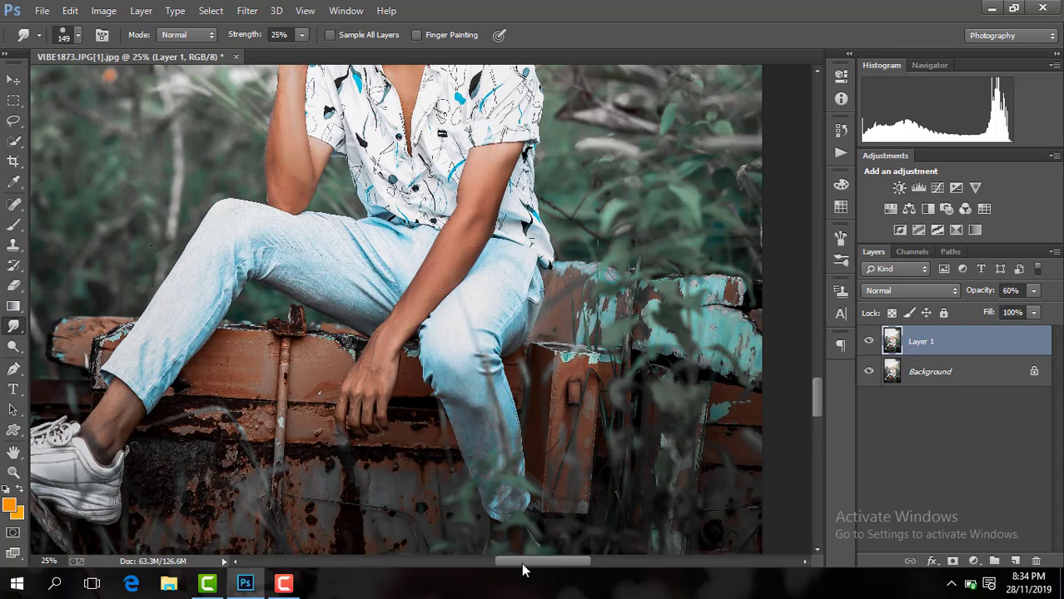
pyautogui.moveTo(564, 559); pyautogui.dragTo(553, 560)
pyautogui.moveTo(817, 354); pyautogui.dragTo(818, 284)
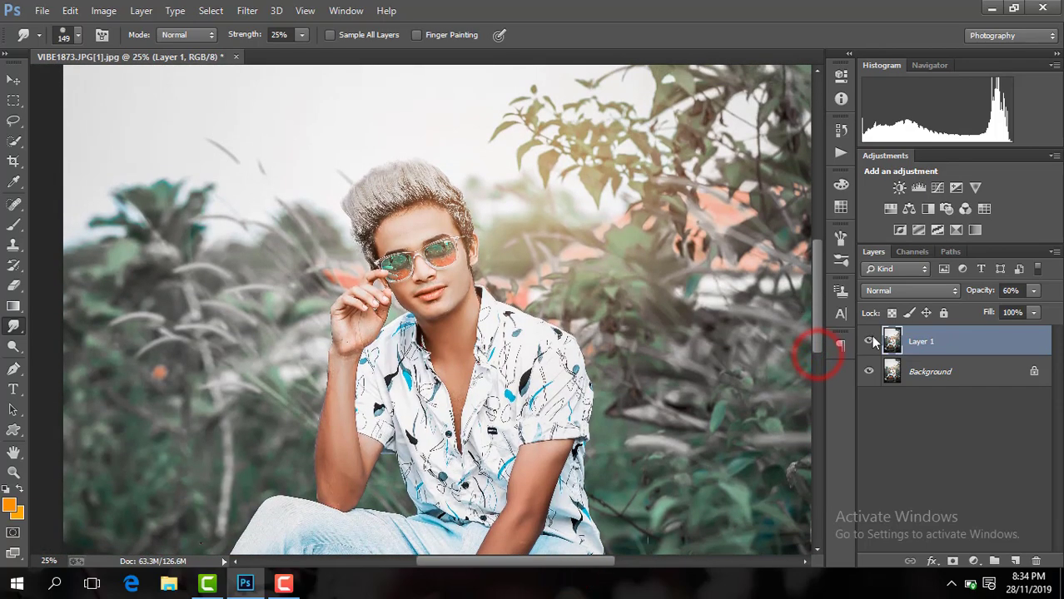
pyautogui.rightClick(939, 343)
pyautogui.click(705, 473)
pyautogui.hotkey('ctrl', 'j')
# Remove the pimples beside the nose and the dark spot on the palm with the content-aware Spot Healing Brush
pyautogui.hotkey('ctrl', '+')
pyautogui.hotkey('ctrl', '+')
pyautogui.hotkey('ctrl', '+')
pyautogui.hotkey('ctrl', '+')
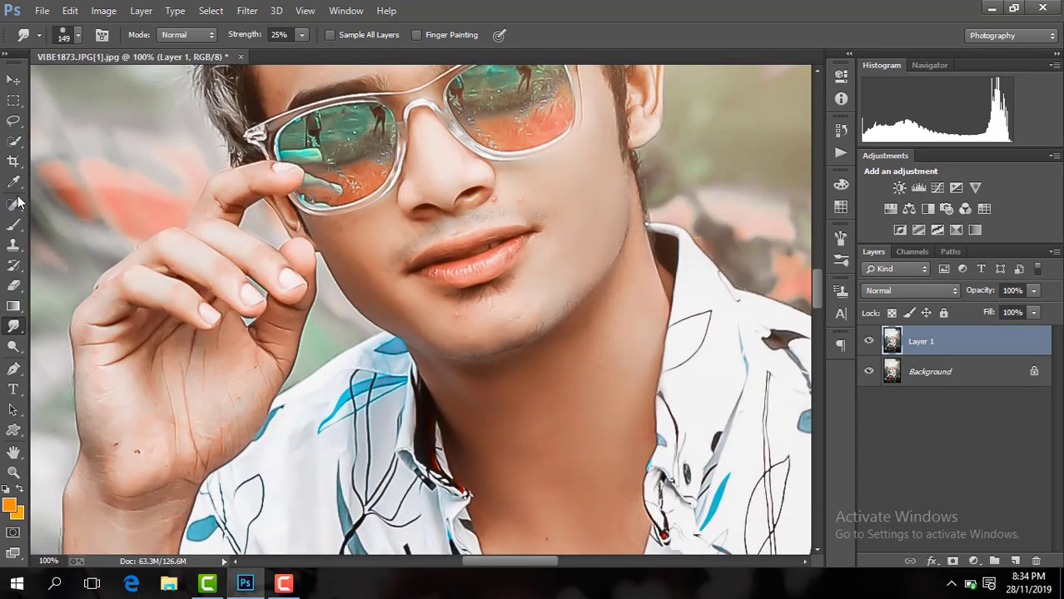
pyautogui.click(10, 206)
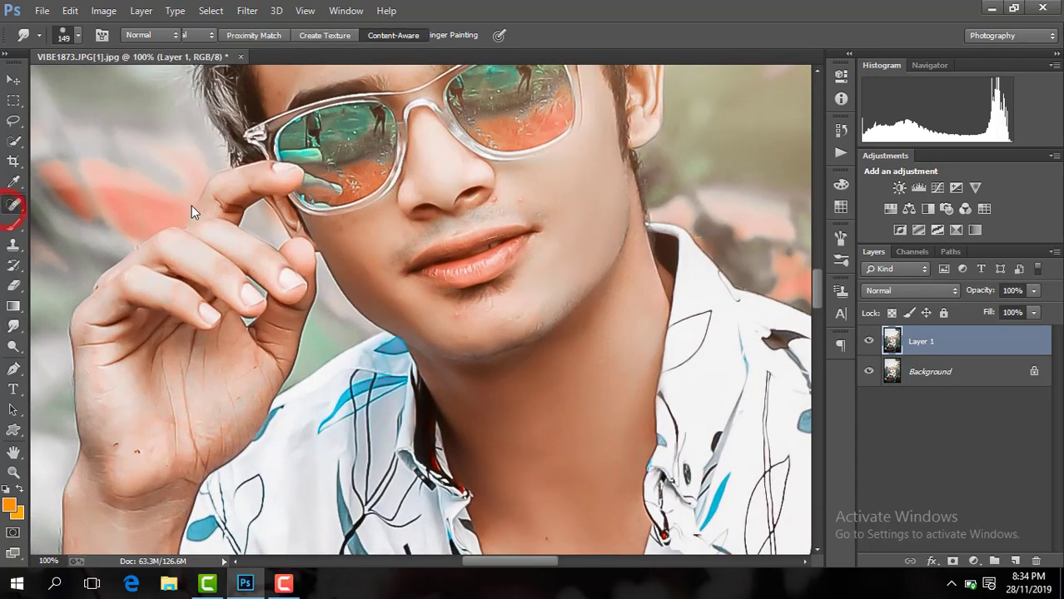
pyautogui.click(521, 199)
pyautogui.click(497, 200)
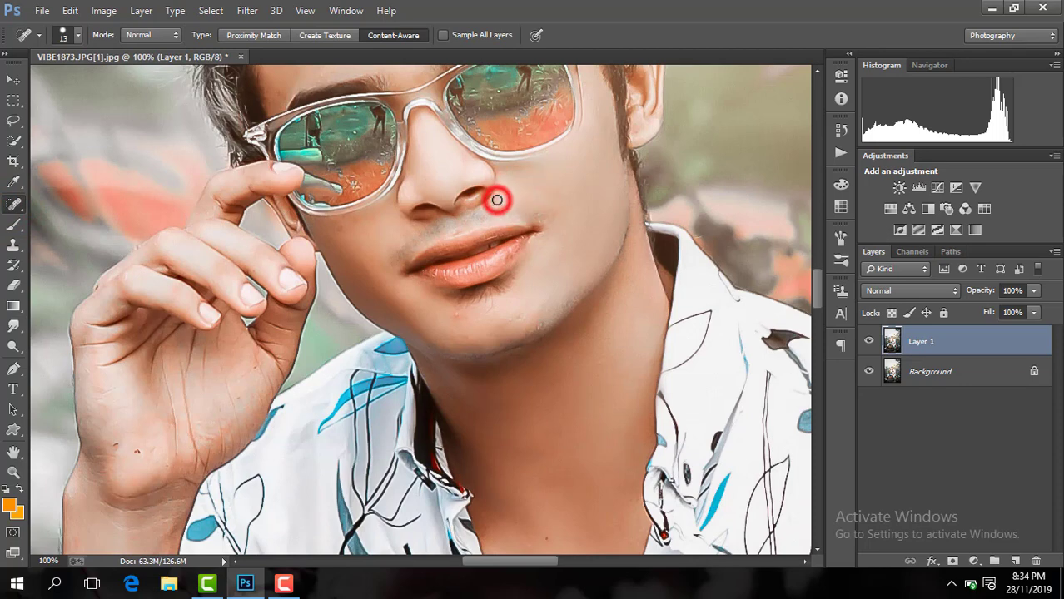
pyautogui.click(114, 443)
# Heal the small blemishes on the forehead and above the eyebrow with the Spot Healing Brush
pyautogui.moveTo(820, 293); pyautogui.dragTo(819, 266)
pyautogui.click(347, 312)
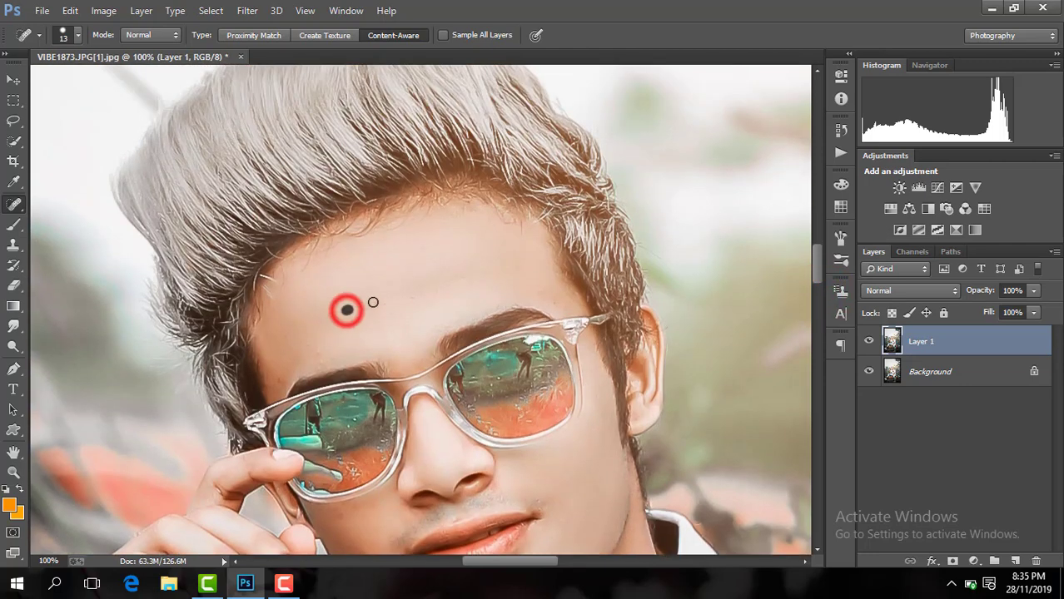
pyautogui.click(371, 301)
pyautogui.click(279, 379)
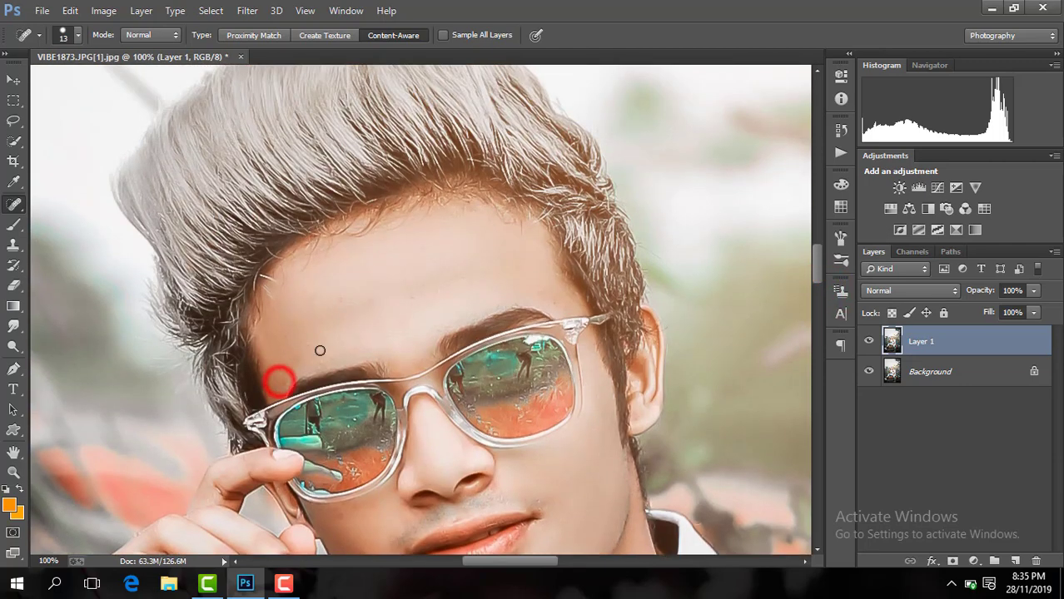
pyautogui.click(316, 349)
# Merge the healed Layer 1 into the Background and copy the image onto a fresh layer
pyautogui.hotkey('ctrl', '-')
pyautogui.hotkey('ctrl', '-')
pyautogui.hotkey('ctrl', '-')
pyautogui.hotkey('ctrl', '-')
pyautogui.hotkey('ctrl', '-')
pyautogui.hotkey('ctrl', '-')
pyautogui.hotkey('ctrl', '-')
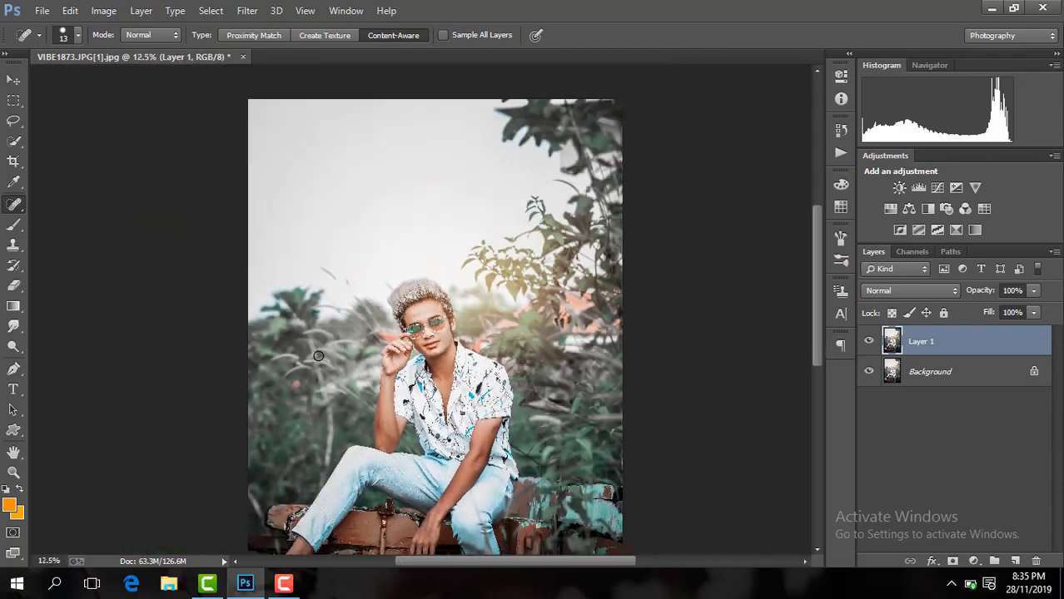
pyautogui.rightClick(927, 340)
pyautogui.click(689, 480)
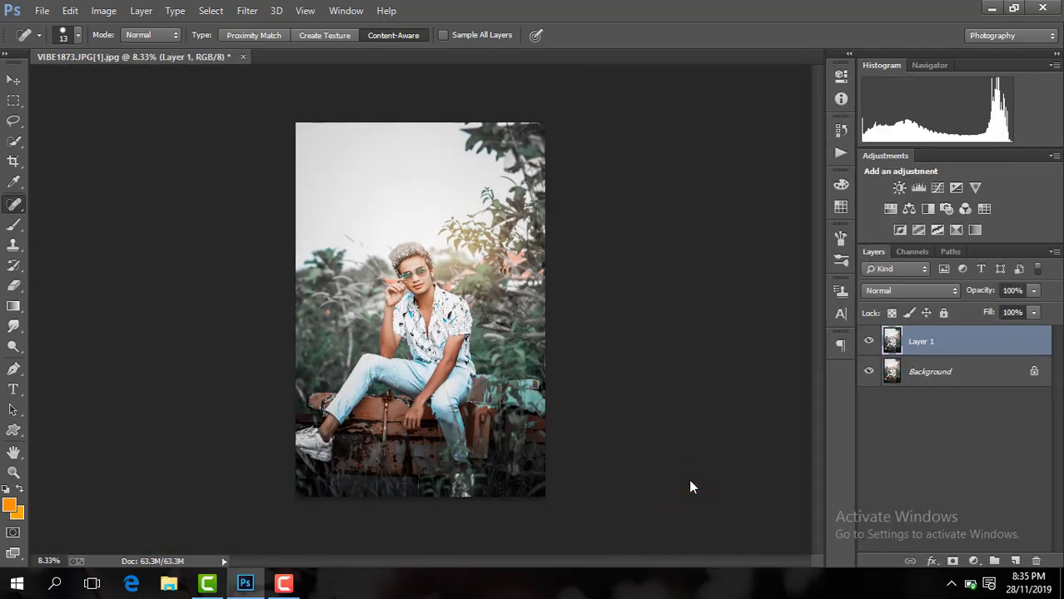
# Brighten the lowered arm with the Dodge tool on midtones at 90% exposure and reduce Layer 1's opacity to 88%
pyautogui.hotkey('ctrl', '+')
pyautogui.moveTo(817, 375); pyautogui.dragTo(819, 407)
pyautogui.hotkey('ctrl', '+')
pyautogui.hotkey('ctrl', '+')
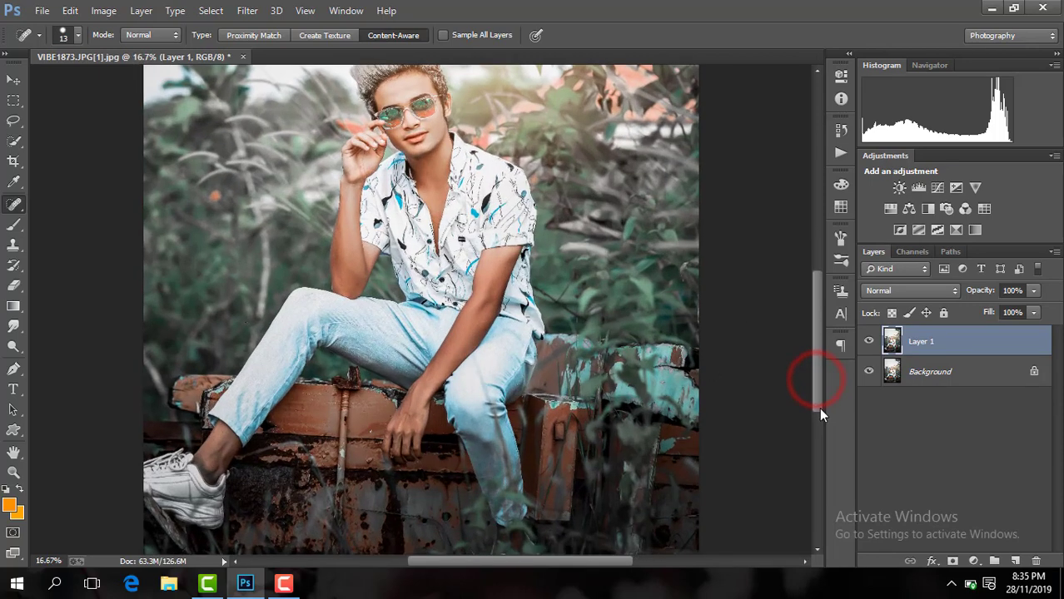
pyautogui.click(14, 346)
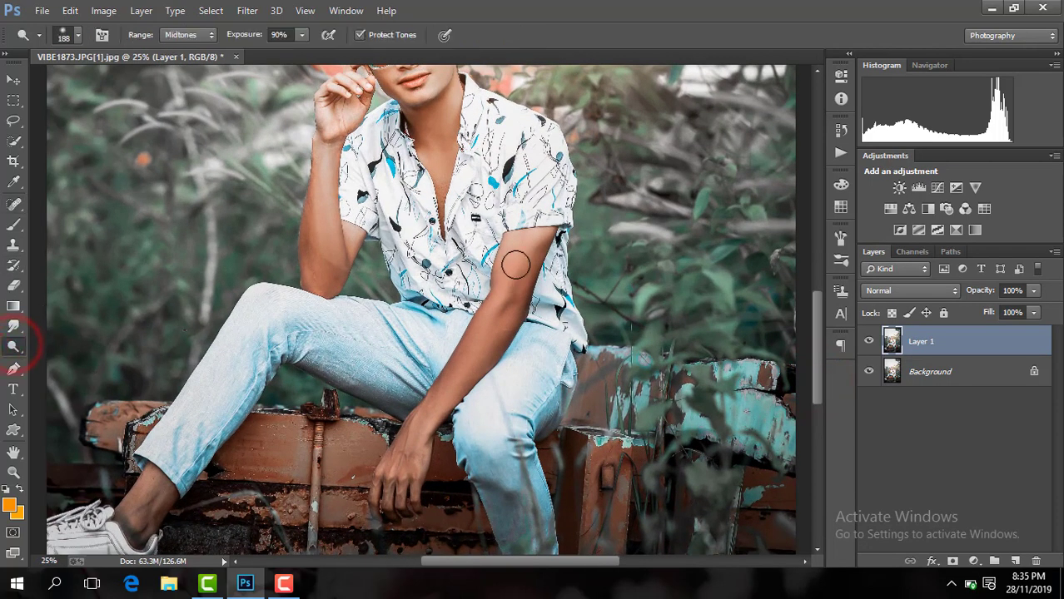
pyautogui.moveTo(516, 265); pyautogui.dragTo(426, 421)
pyautogui.click(1033, 291)
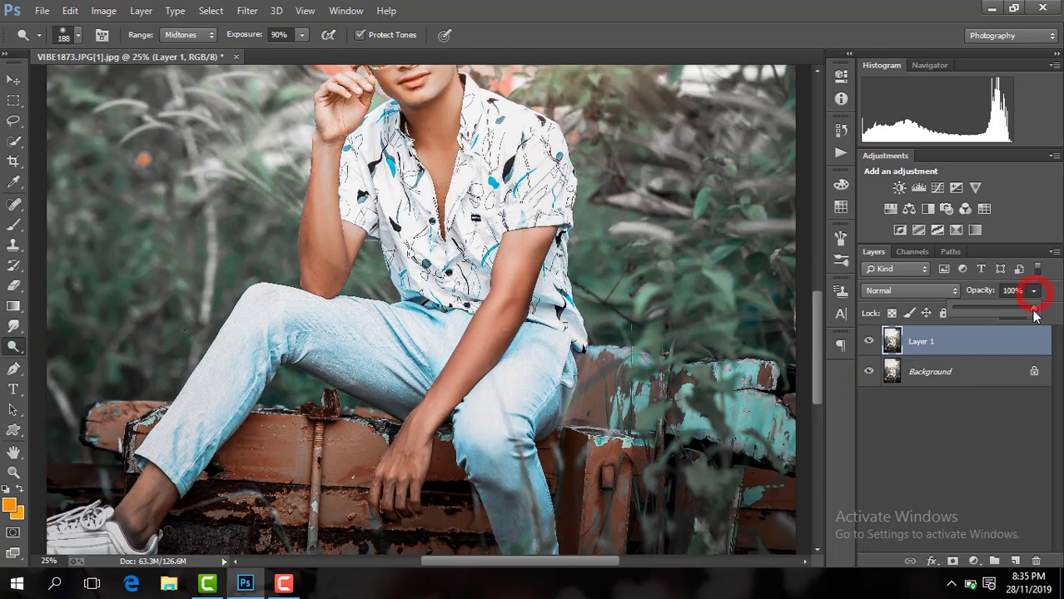
# Dodge the raised forearm, the cheek beside the fingers, and the neck down to the open collar
pyautogui.moveTo(318, 179); pyautogui.dragTo(334, 273)
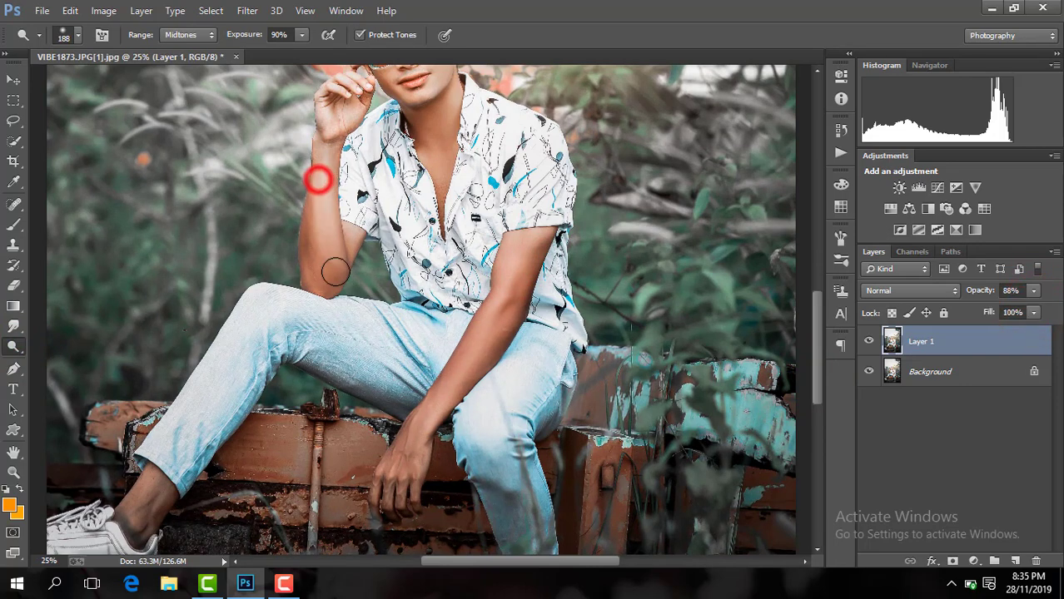
pyautogui.moveTo(313, 214); pyautogui.dragTo(332, 276)
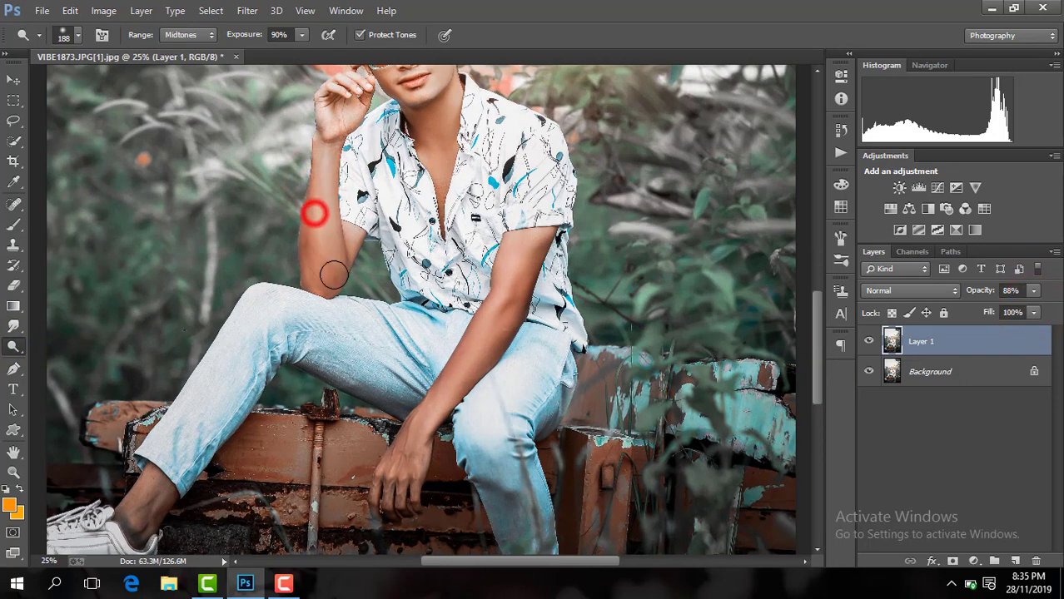
pyautogui.moveTo(820, 322); pyautogui.dragTo(808, 277)
pyautogui.hotkey('ctrl', '+')
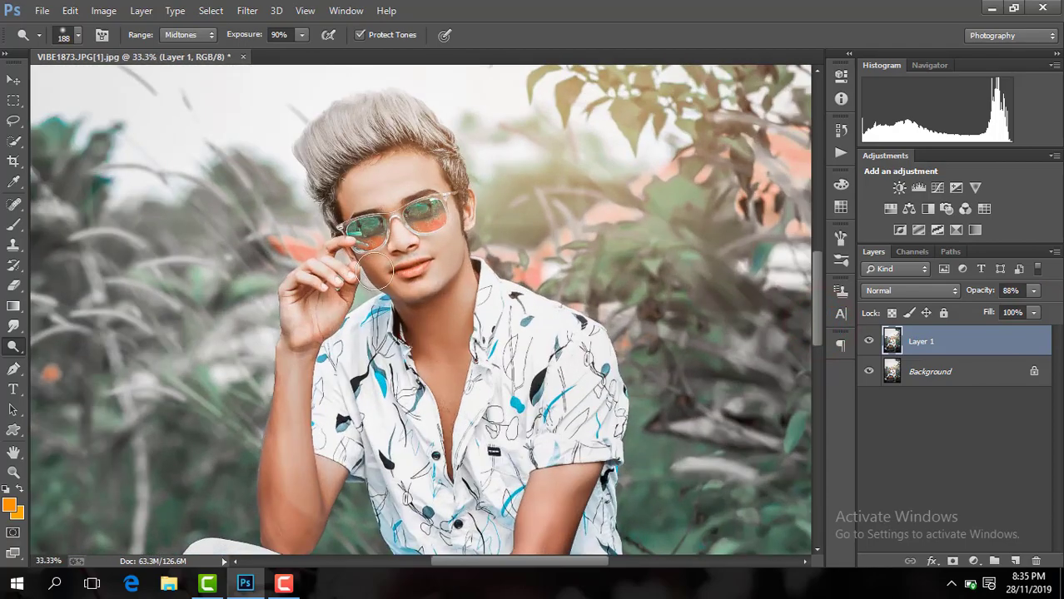
pyautogui.click(379, 275)
pyautogui.moveTo(449, 308); pyautogui.dragTo(431, 378)
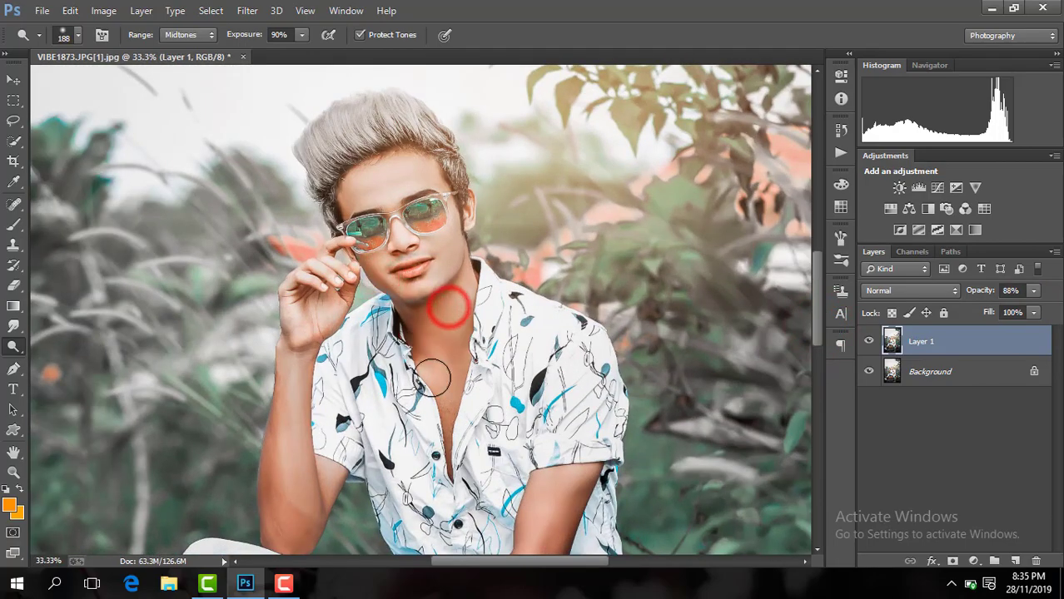
# Brighten the shaded skin at the base of the neck beside the shirt collar with the Dodge tool
pyautogui.hotkey('ctrl', '-')
pyautogui.hotkey('ctrl', '-')
pyautogui.hotkey('ctrl', '+')
pyautogui.hotkey('ctrl', '+')
pyautogui.hotkey('ctrl', '+')
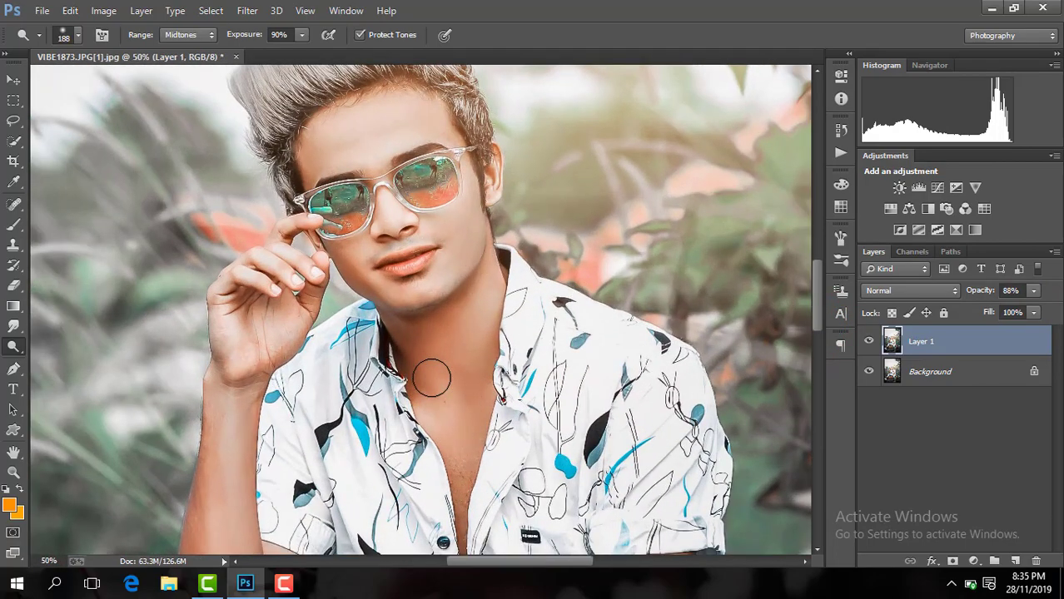
pyautogui.moveTo(404, 333); pyautogui.dragTo(418, 351)
# Merge the dodged Layer 1 into the Background and duplicate the result onto a new layer
pyautogui.hotkey('ctrl', '-')
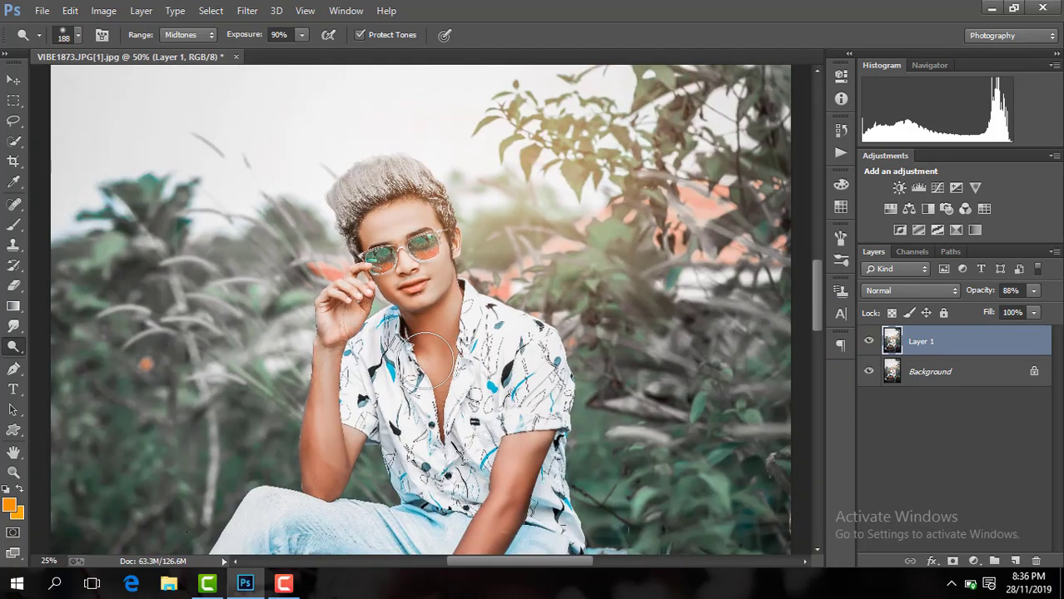
pyautogui.hotkey('ctrl', '-')
pyautogui.hotkey('ctrl', '-')
pyautogui.hotkey('ctrl', '-')
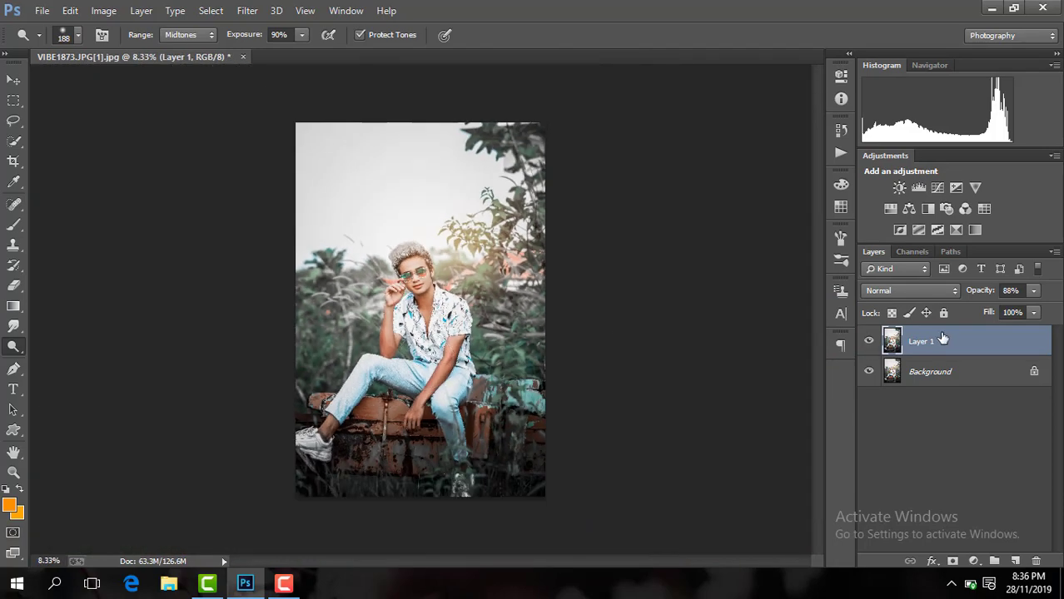
pyautogui.rightClick(939, 339)
pyautogui.click(687, 479)
pyautogui.hotkey('ctrl', 'j')
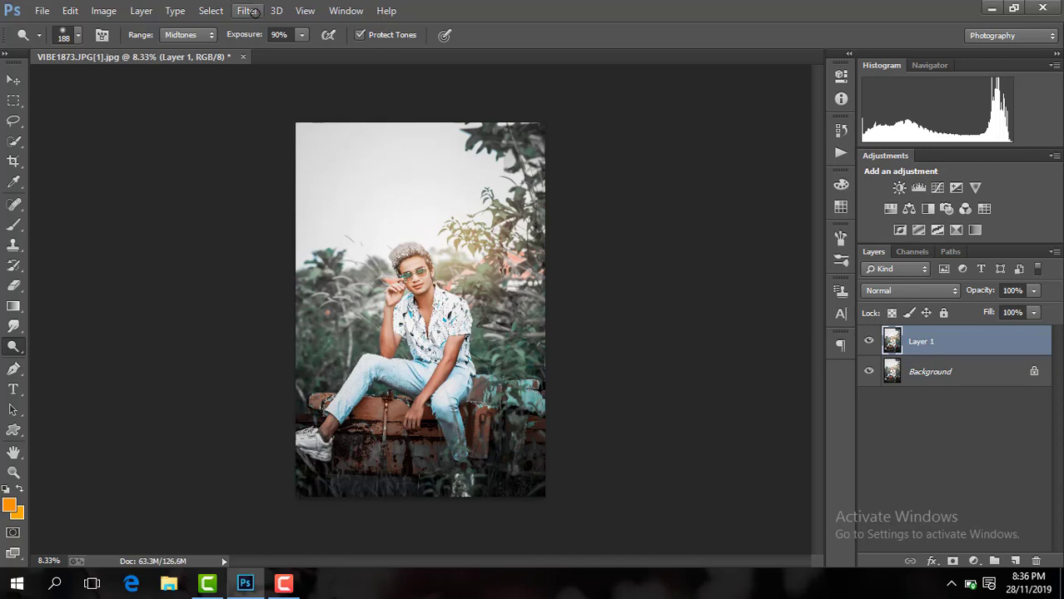
# Apply a High Pass filter with a radius of 3.1 pixels to Layer 1
pyautogui.click(252, 13)
pyautogui.click(297, 360)
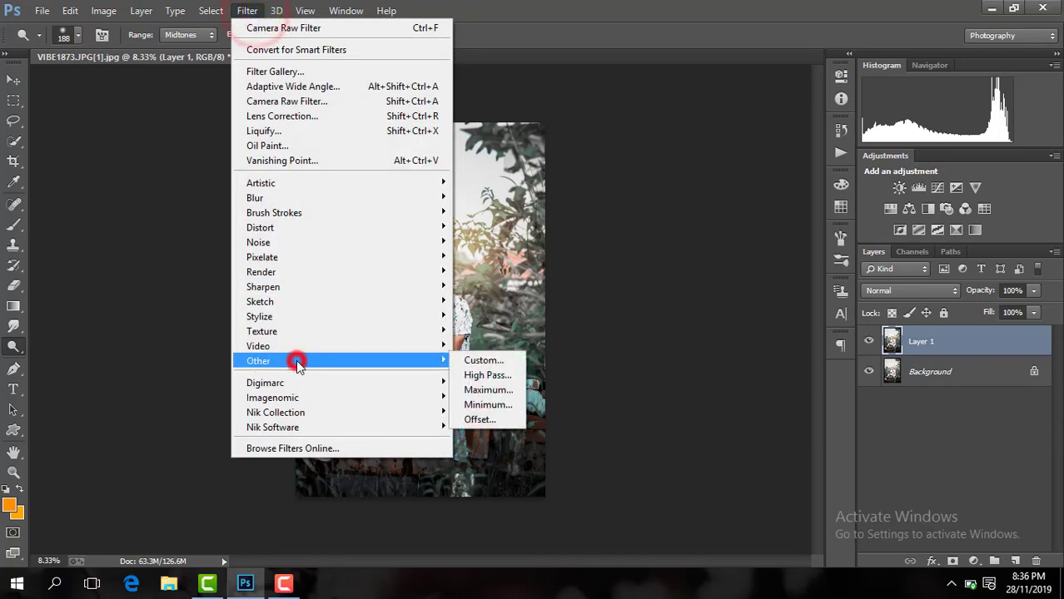
pyautogui.click(488, 376)
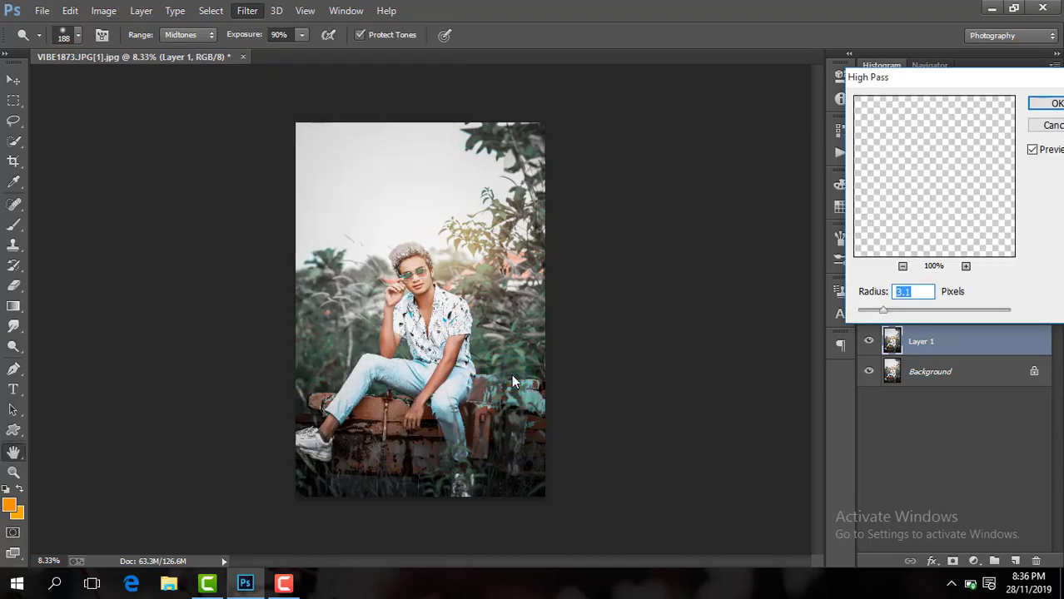
pyautogui.press('Return')
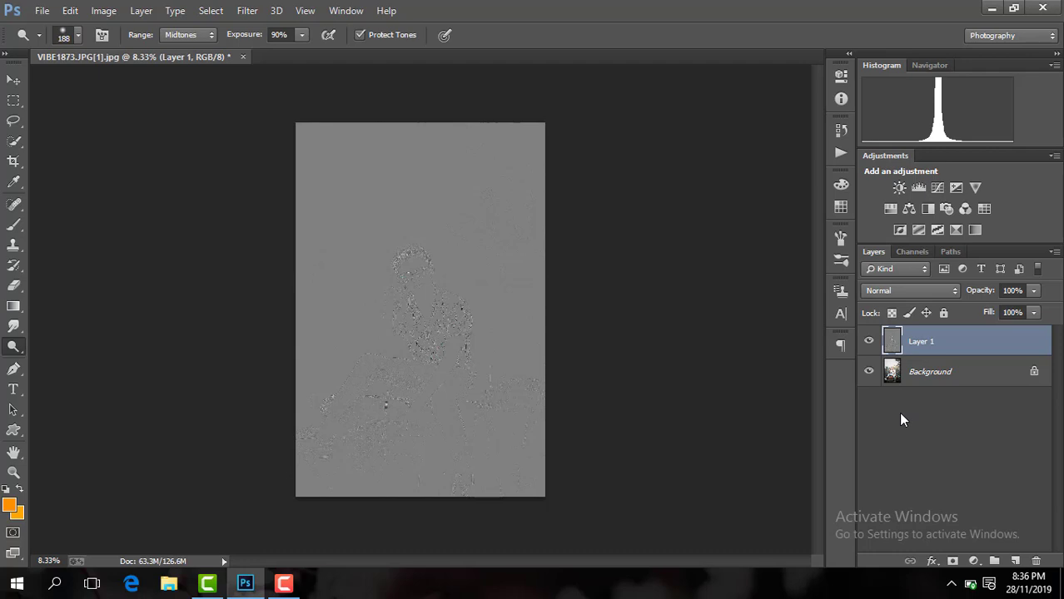
# Set the High Pass layer's blend mode to Vivid Light and its opacity to 54%
pyautogui.click(913, 290)
pyautogui.click(897, 260)
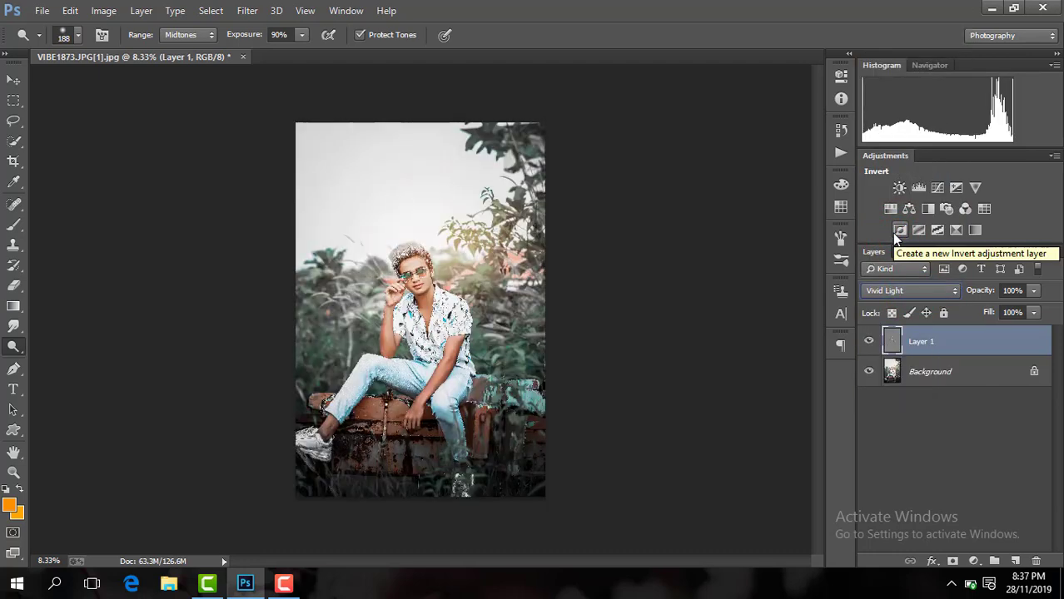
pyautogui.hotkey('ctrl', '+')
pyautogui.hotkey('ctrl', '+')
pyautogui.click(1033, 291)
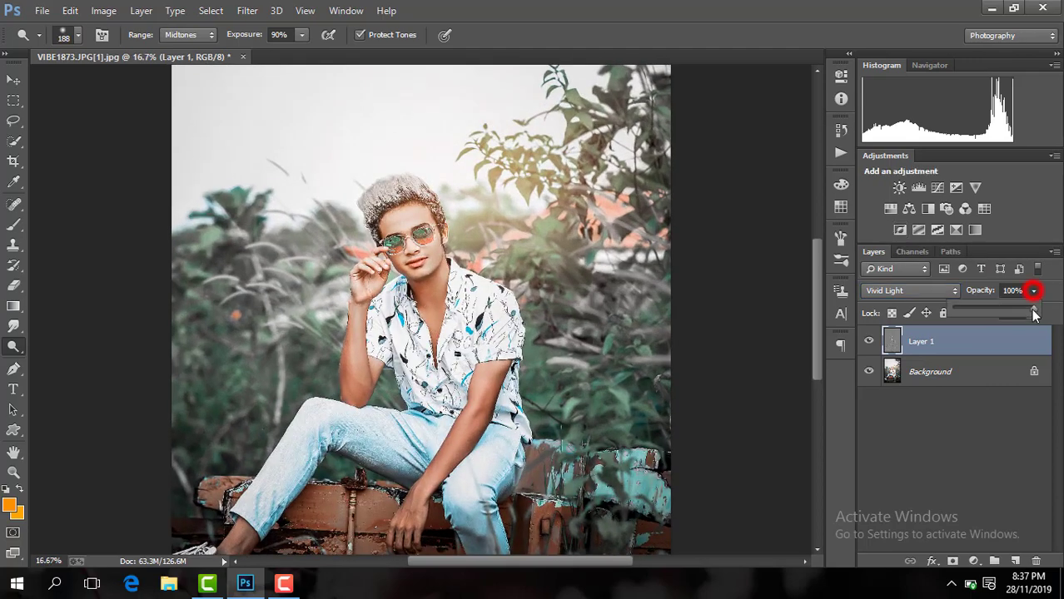
pyautogui.moveTo(1014, 313); pyautogui.dragTo(1009, 313)
pyautogui.press('Return')
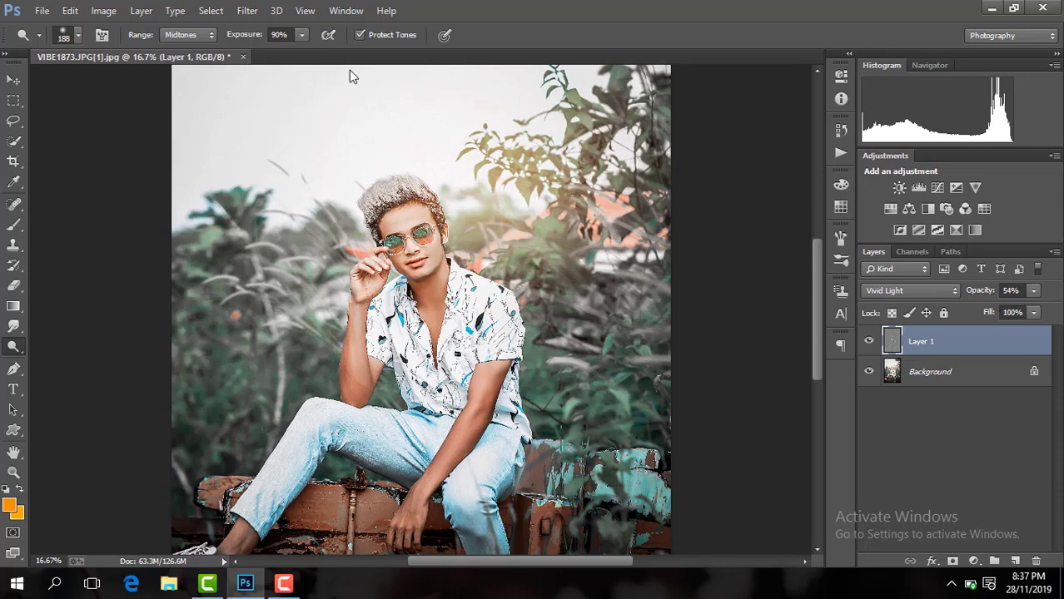